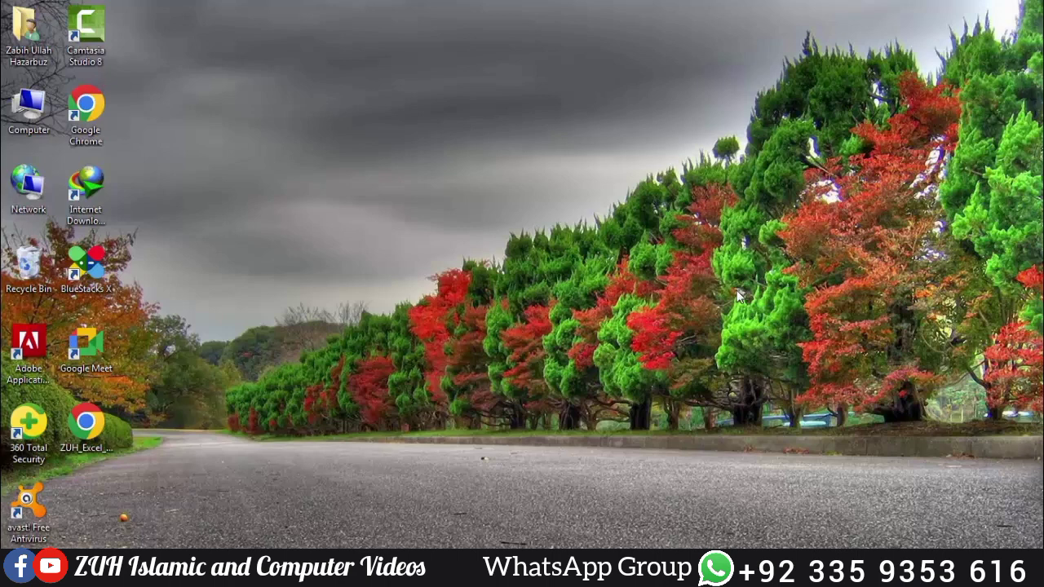
Select the ZUH_Excel_Functions&Formulas_Book.pdf icon on the desktop
click(104, 436)
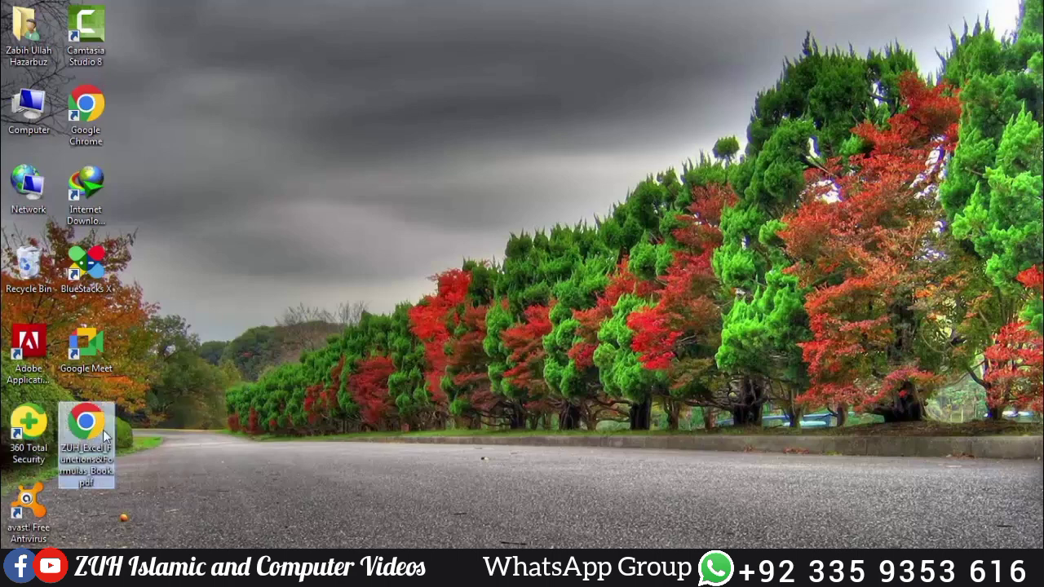
Open the formula book PDF in Chrome and scroll through its first pages
double_click(103, 430)
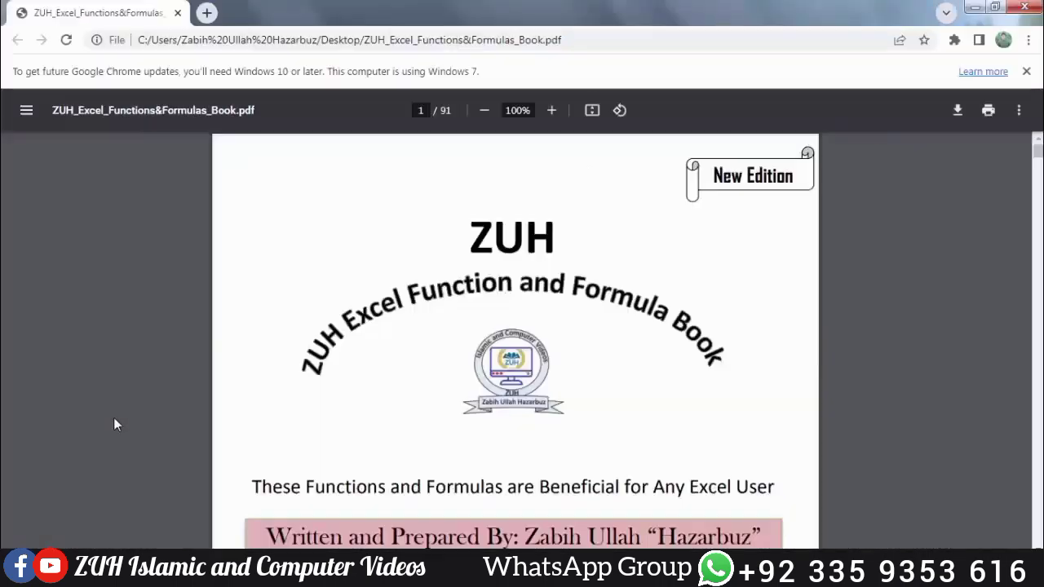
scroll(732, 344, down, 4)
scroll(733, 345, down, 6)
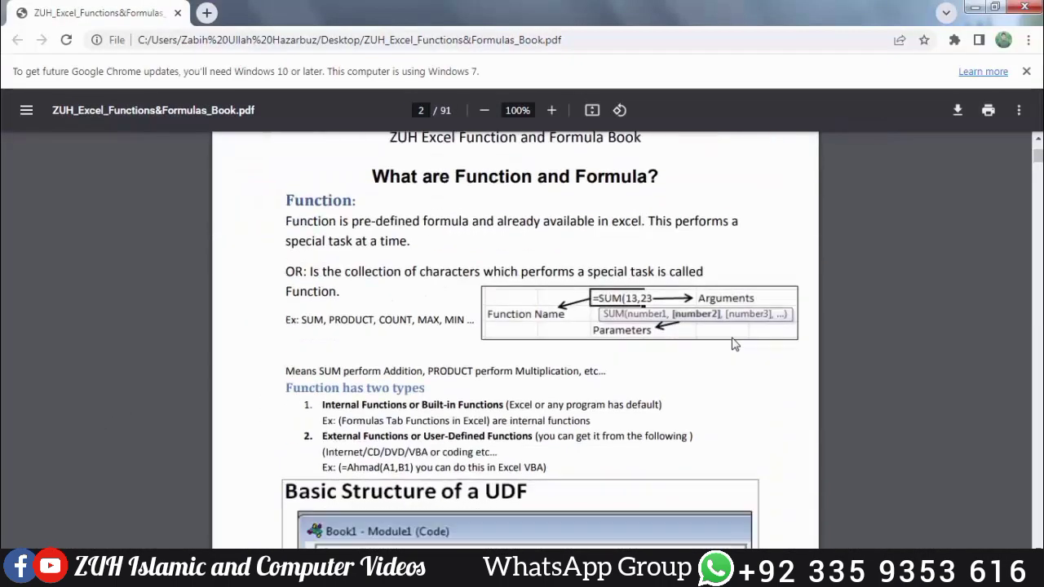
scroll(732, 344, down, 5)
scroll(733, 344, down, 7)
scroll(732, 344, down, 5)
scroll(733, 344, down, 5)
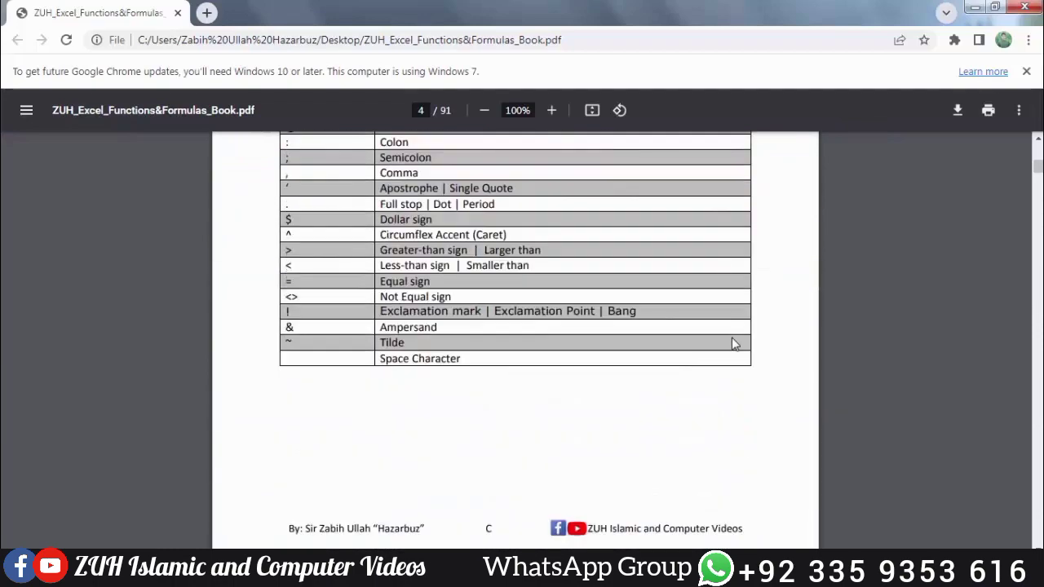
scroll(733, 344, down, 5)
scroll(733, 344, down, 5)
scroll(732, 344, down, 5)
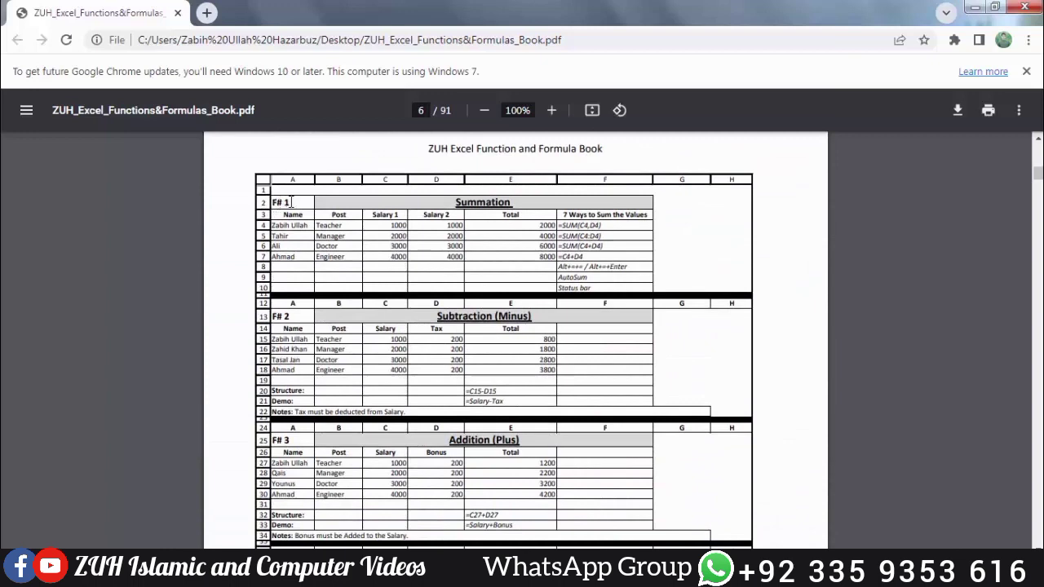
Dismiss the Chrome update notice and highlight SUM and Subtraction in the examples
click(1026, 71)
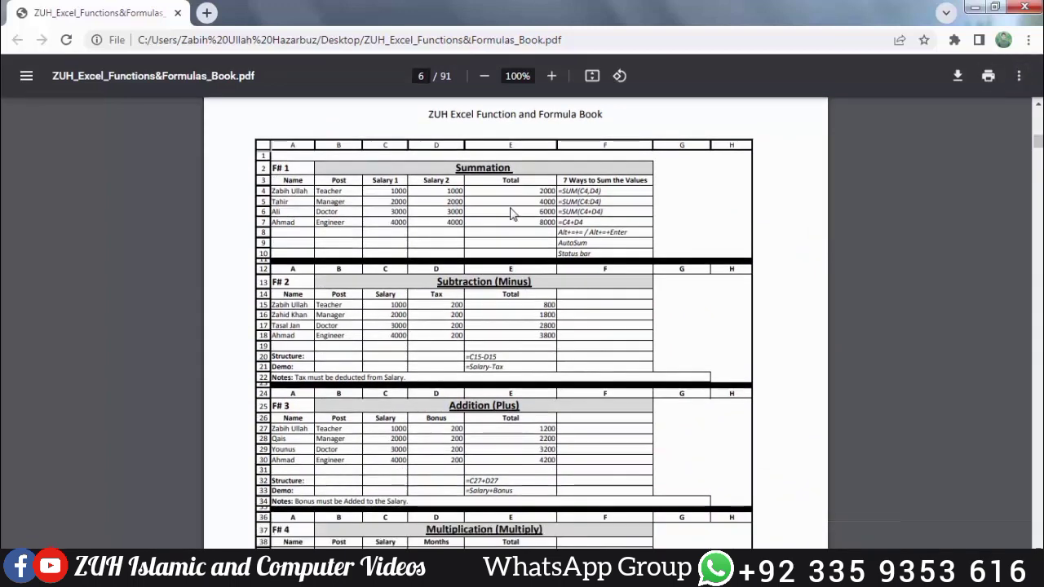
scroll(544, 196, up, 3)
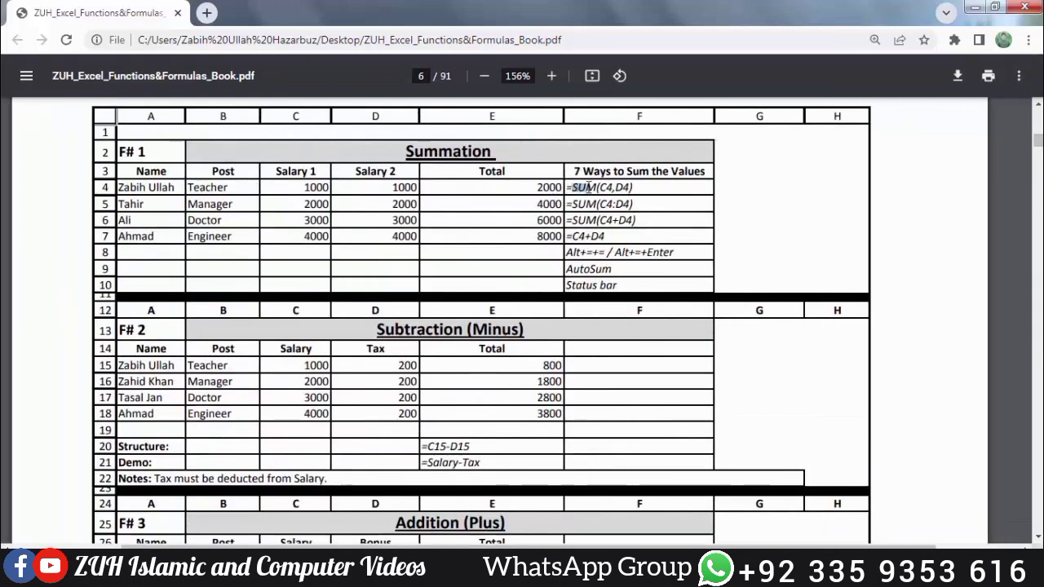
double_click(589, 186)
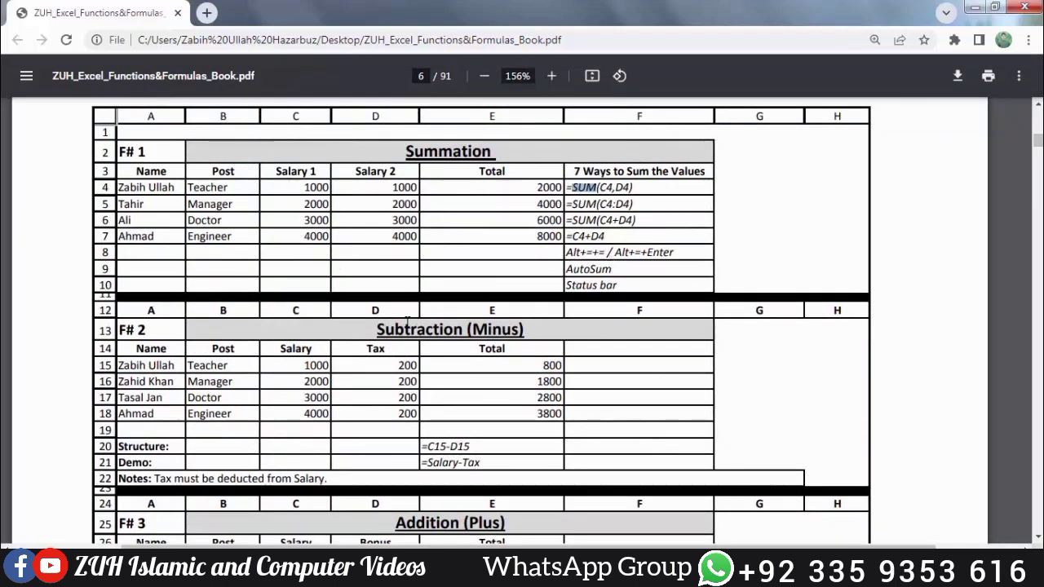
drag(377, 330, 473, 333)
Browse down to the Zakat method tables, then return to page 6's Summation table
scroll(473, 333, down, 1)
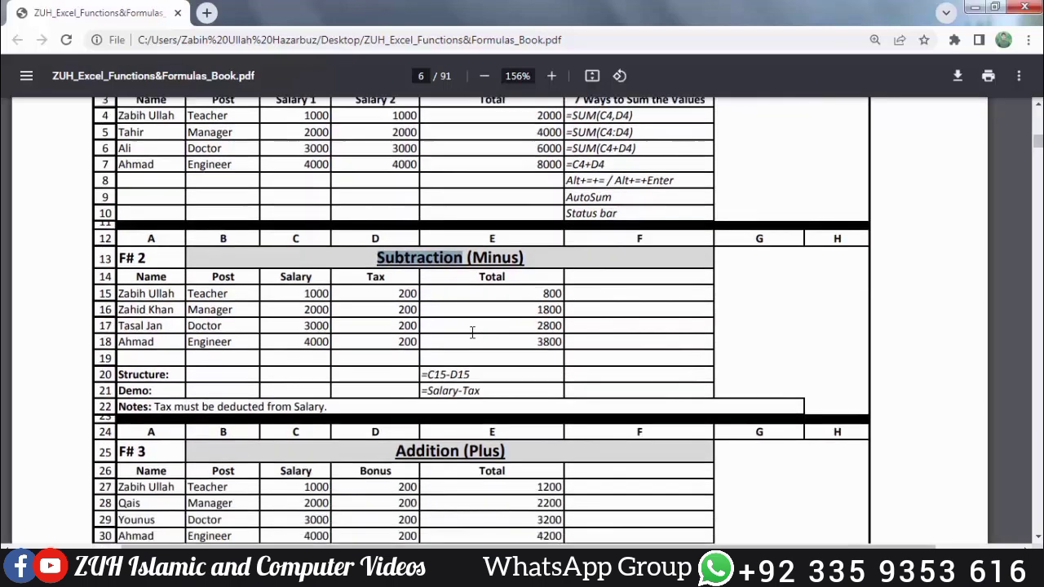
scroll(473, 333, down, 2)
scroll(473, 333, down, 4)
scroll(471, 332, down, 2)
scroll(472, 332, down, 3)
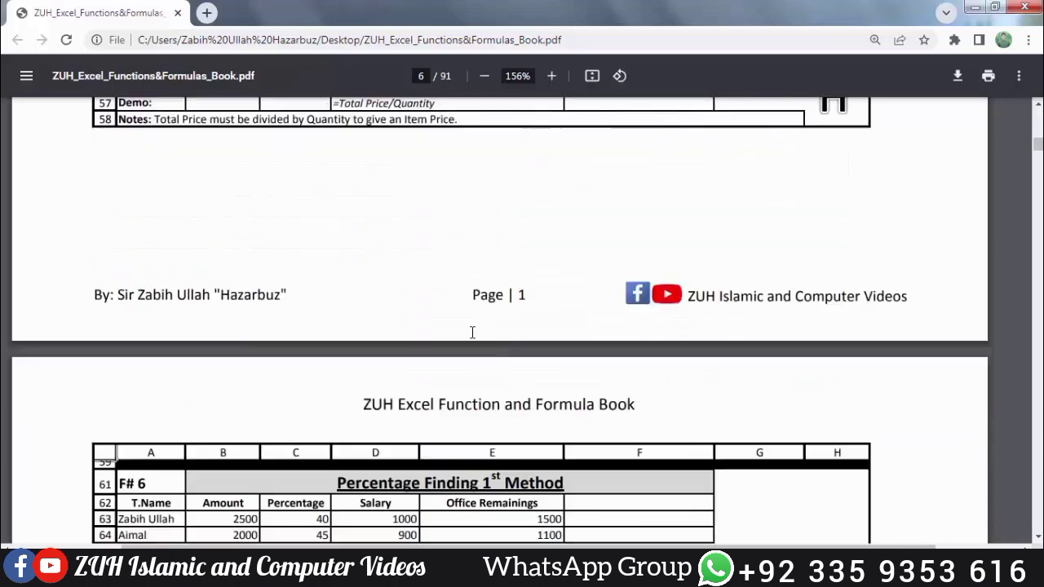
scroll(471, 332, down, 3)
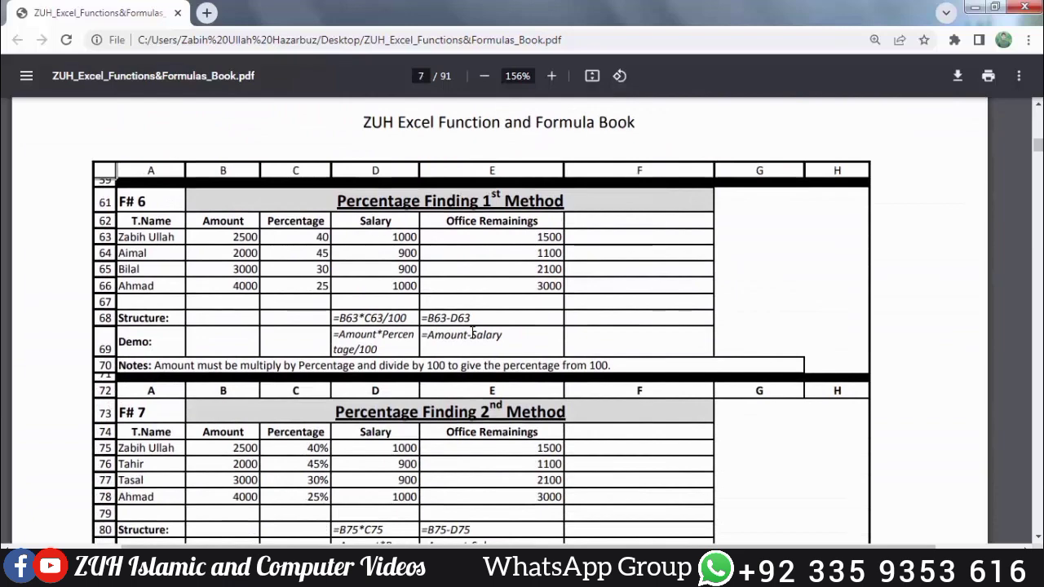
scroll(471, 333, down, 1)
scroll(471, 332, down, 2)
scroll(472, 332, down, 3)
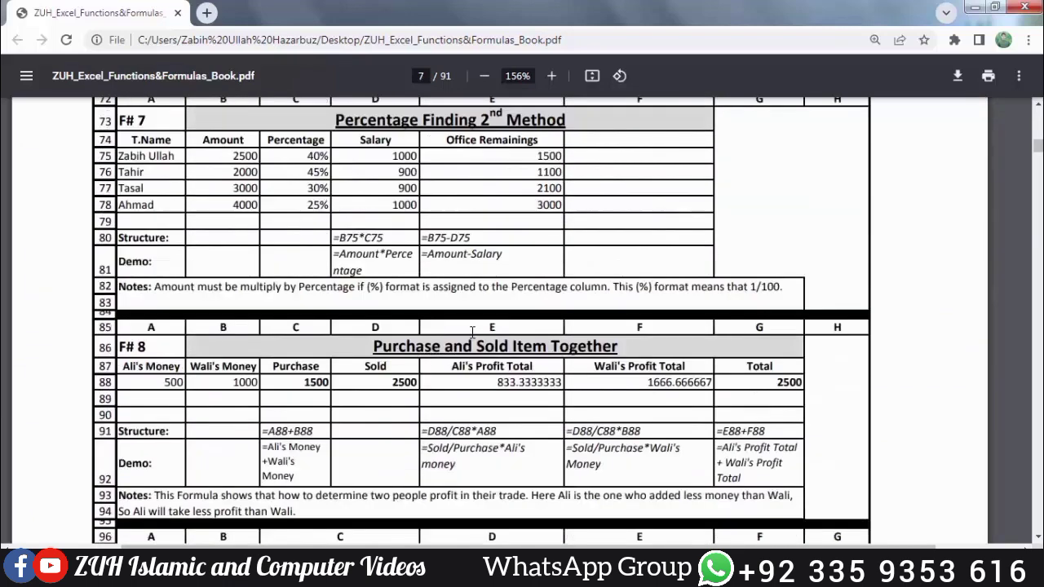
scroll(472, 332, down, 3)
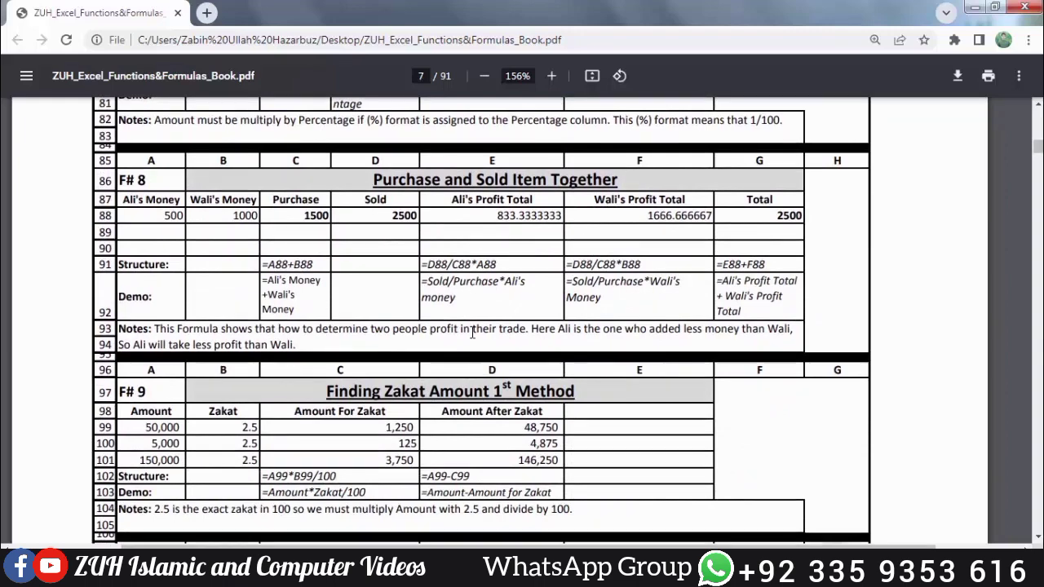
scroll(472, 333, down, 3)
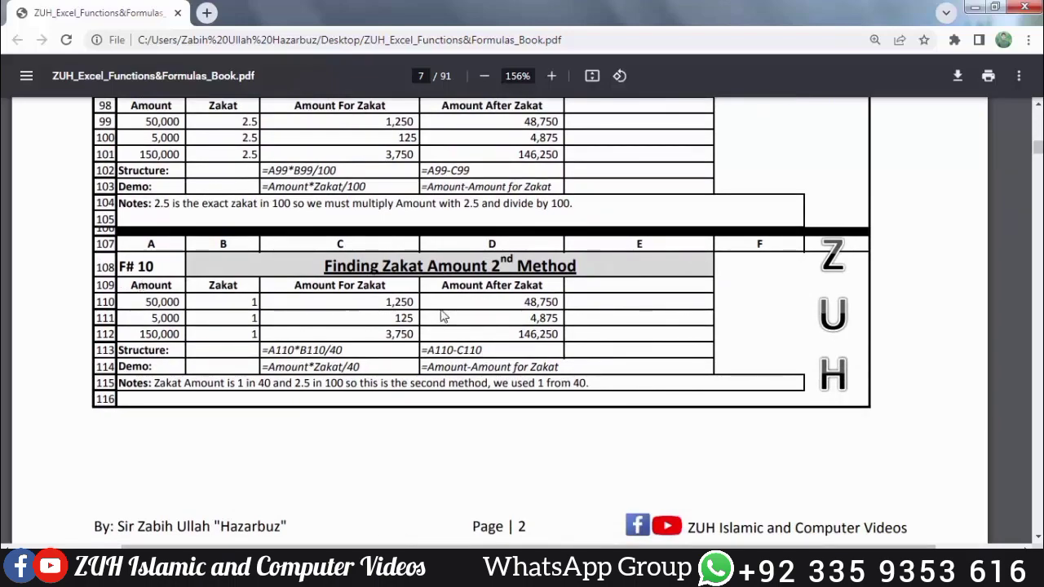
scroll(442, 317, up, 10)
scroll(441, 314, up, 5)
scroll(441, 310, up, 5)
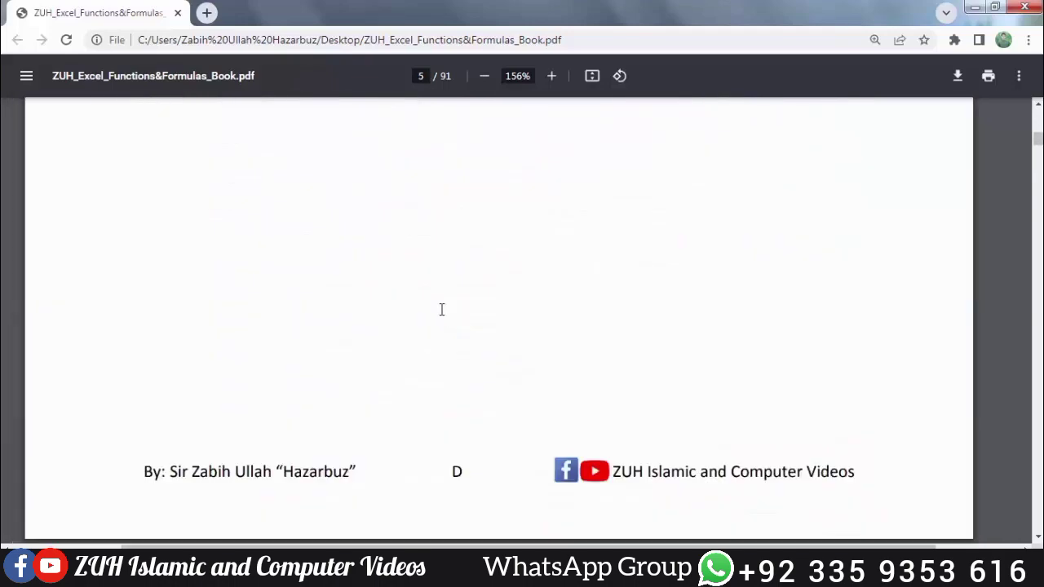
scroll(441, 310, down, 3)
scroll(441, 309, down, 1)
scroll(442, 309, down, 2)
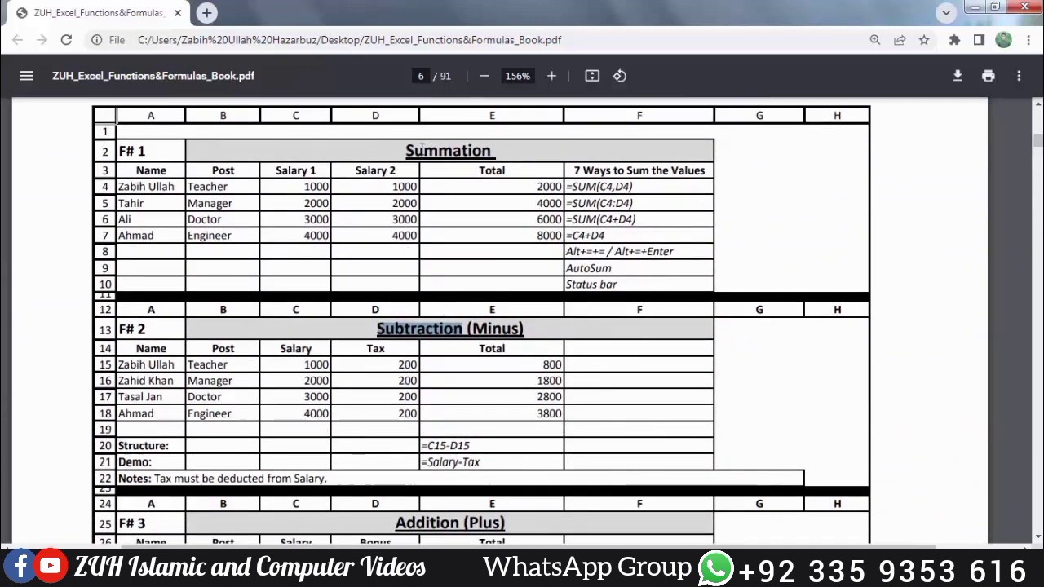
drag(404, 151, 494, 152)
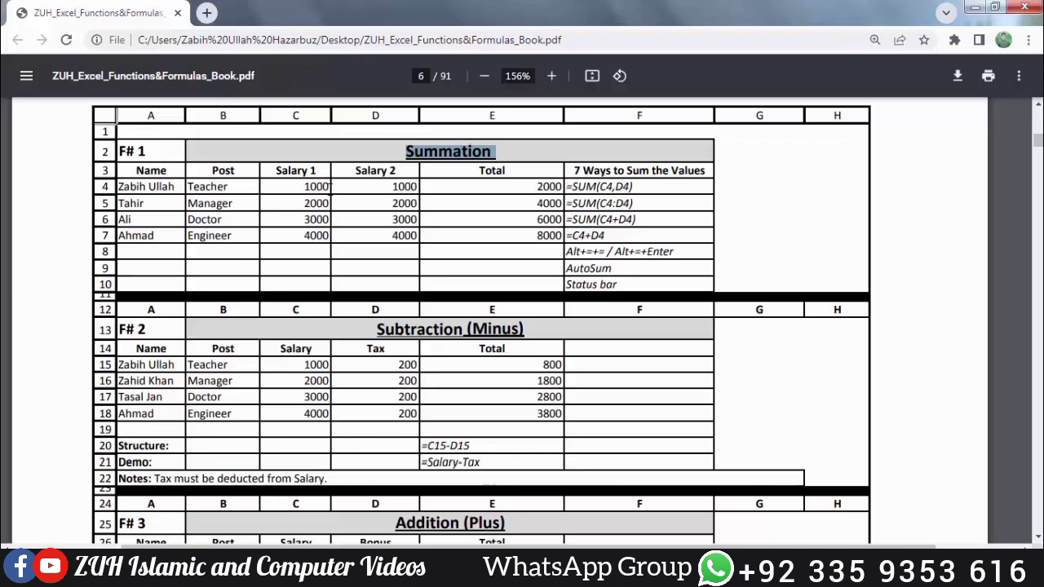
drag(568, 186, 572, 274)
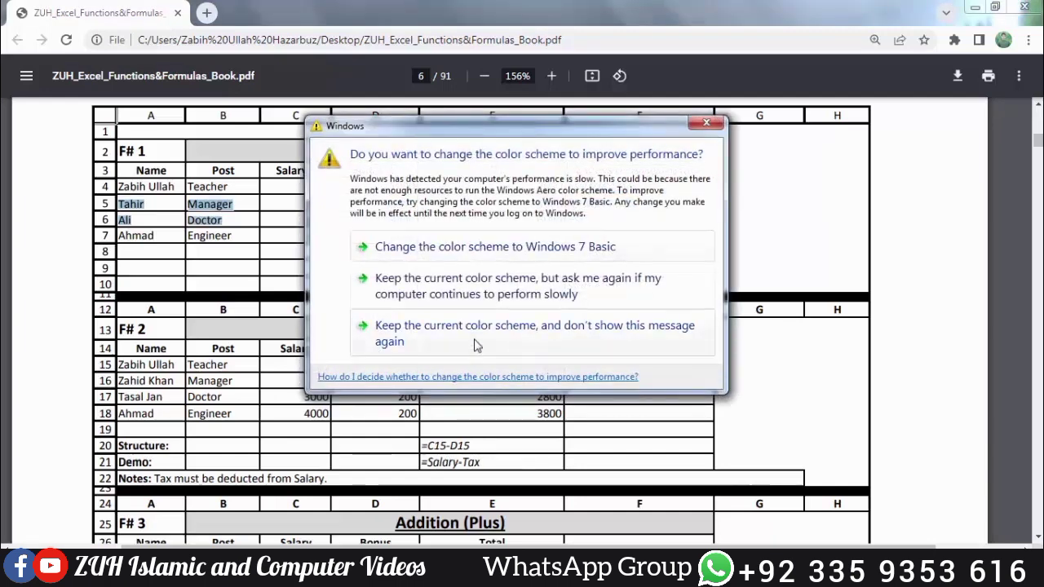
click(571, 333)
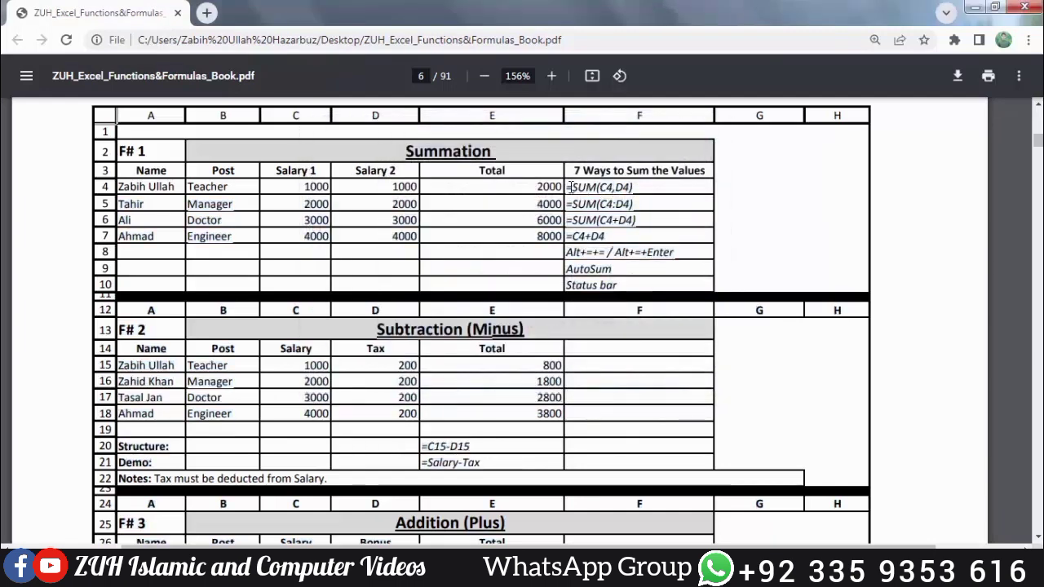
drag(566, 187, 602, 187)
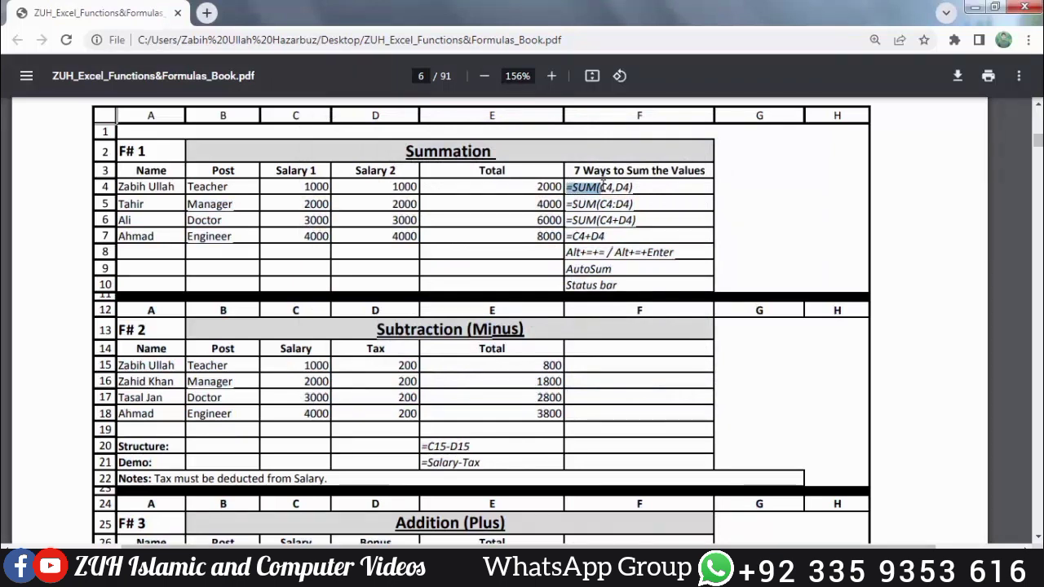
click(602, 187)
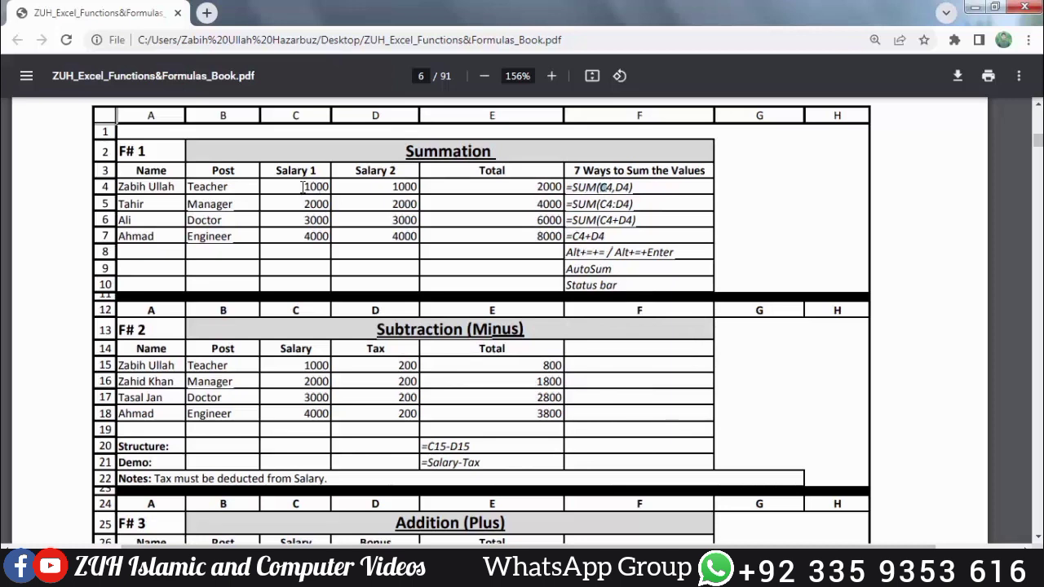
drag(304, 187, 329, 187)
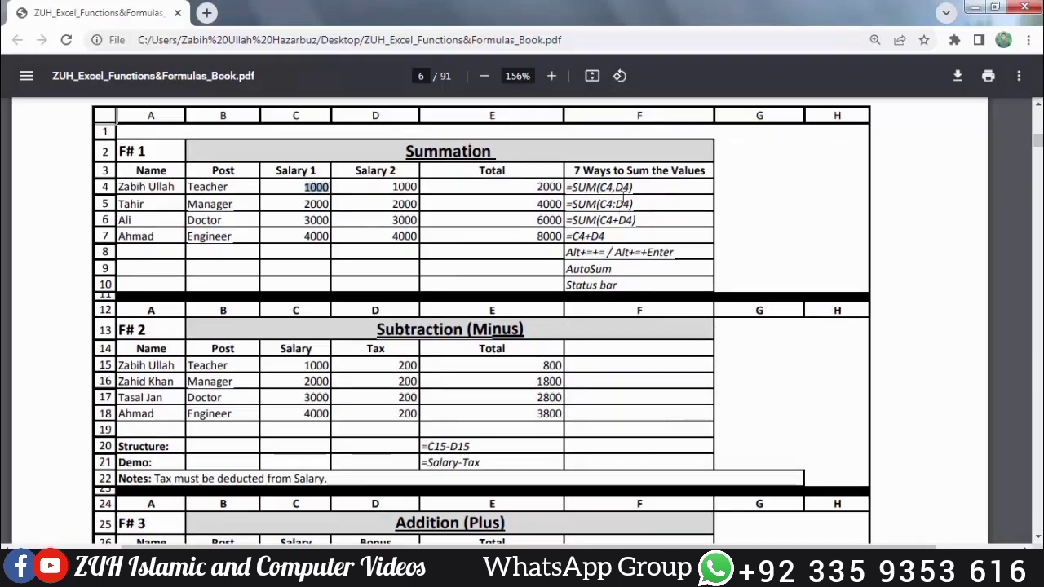
drag(611, 187, 626, 188)
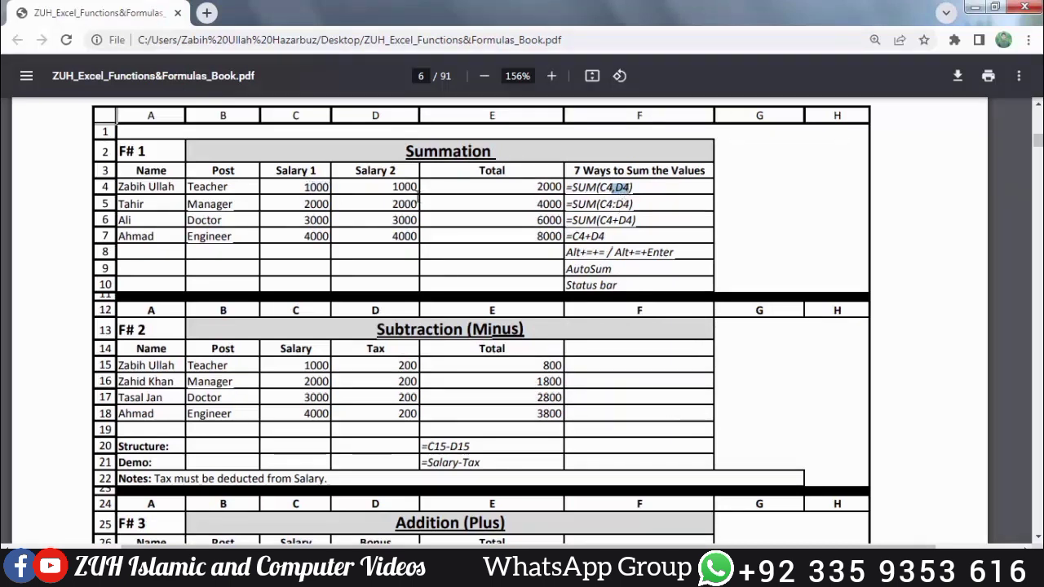
drag(394, 187, 417, 187)
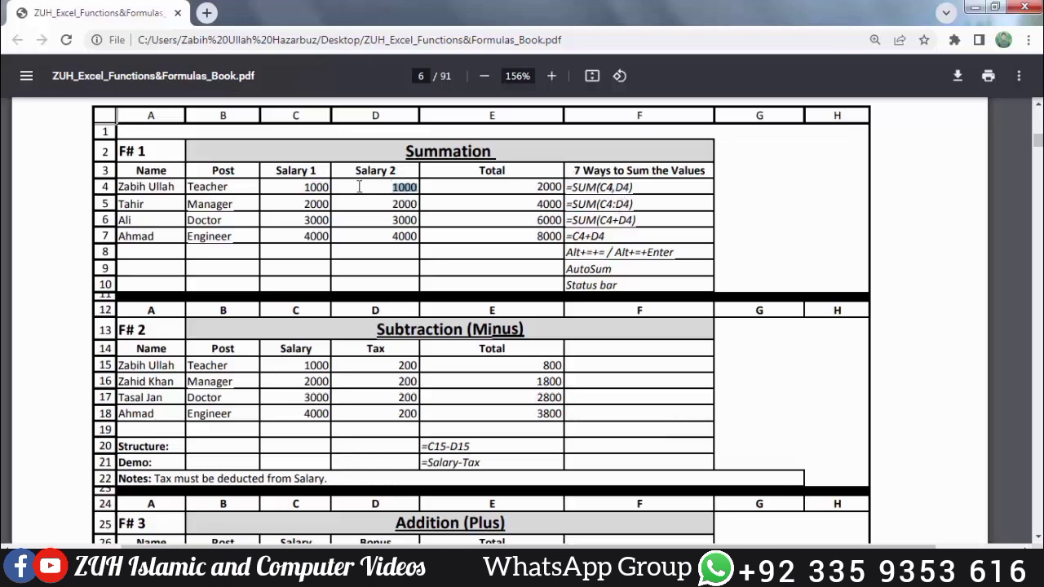
drag(328, 187, 324, 181)
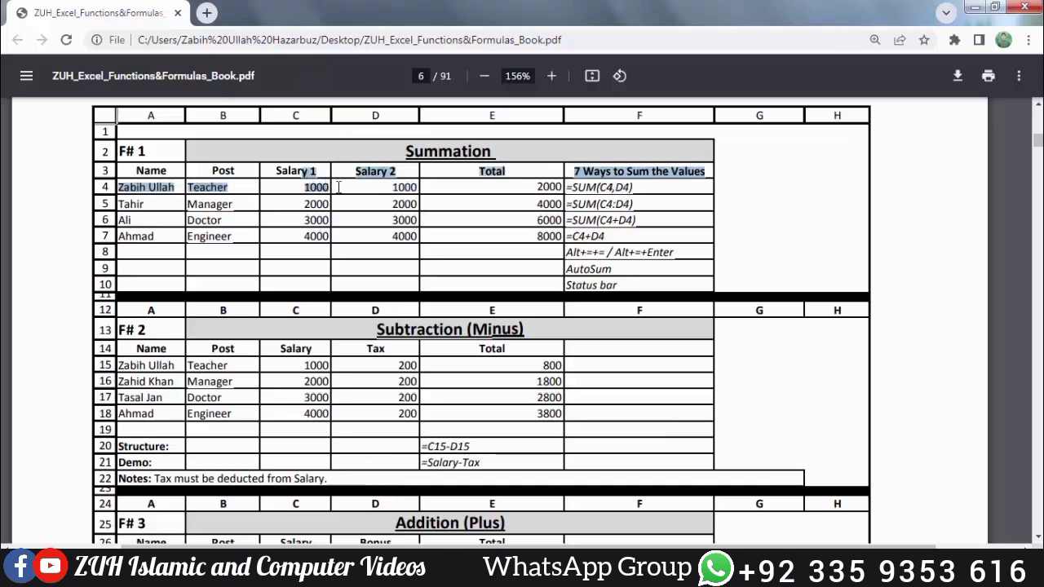
drag(392, 188, 416, 187)
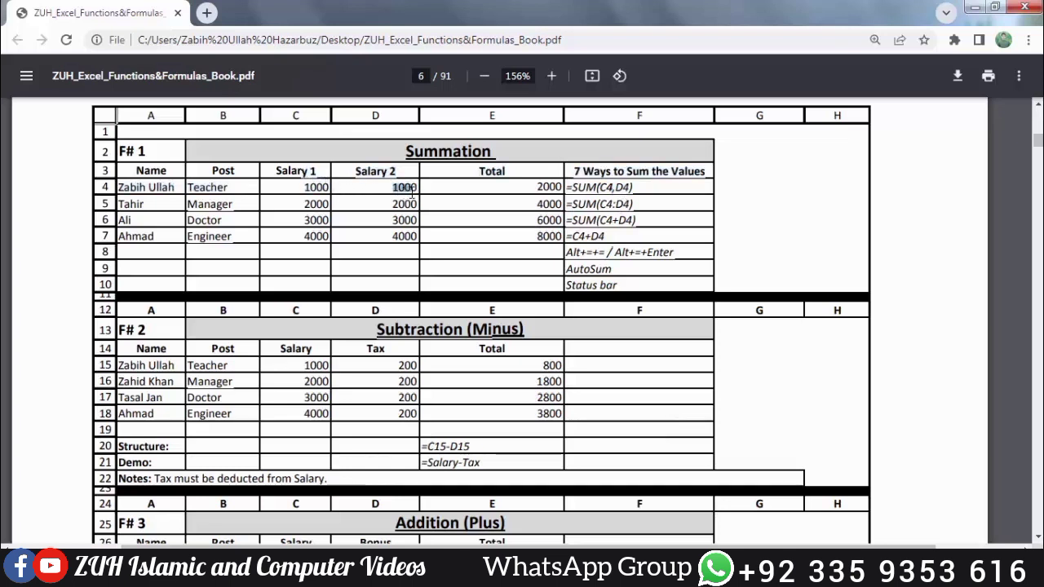
click(613, 189)
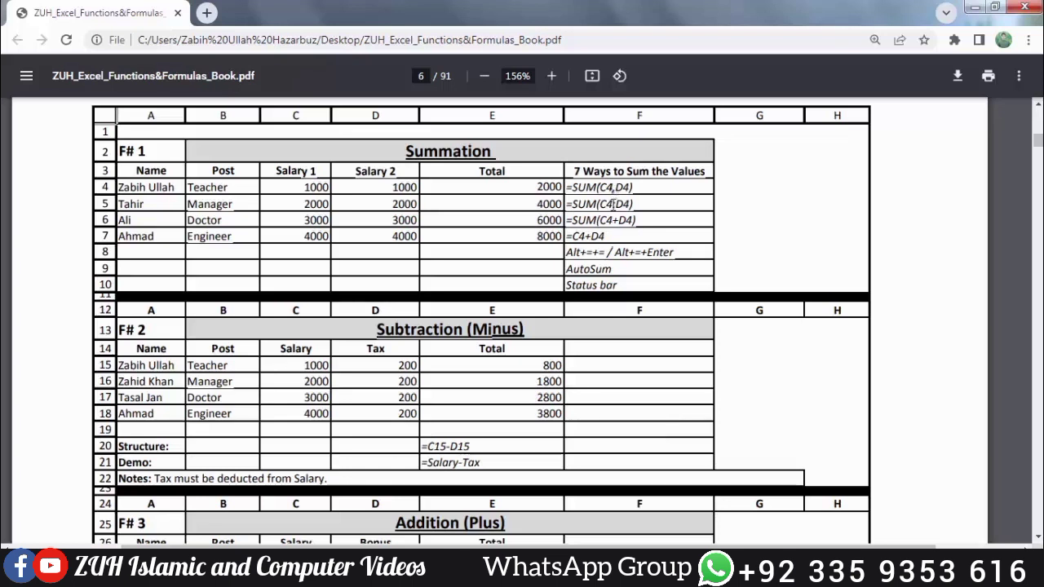
drag(607, 204, 617, 204)
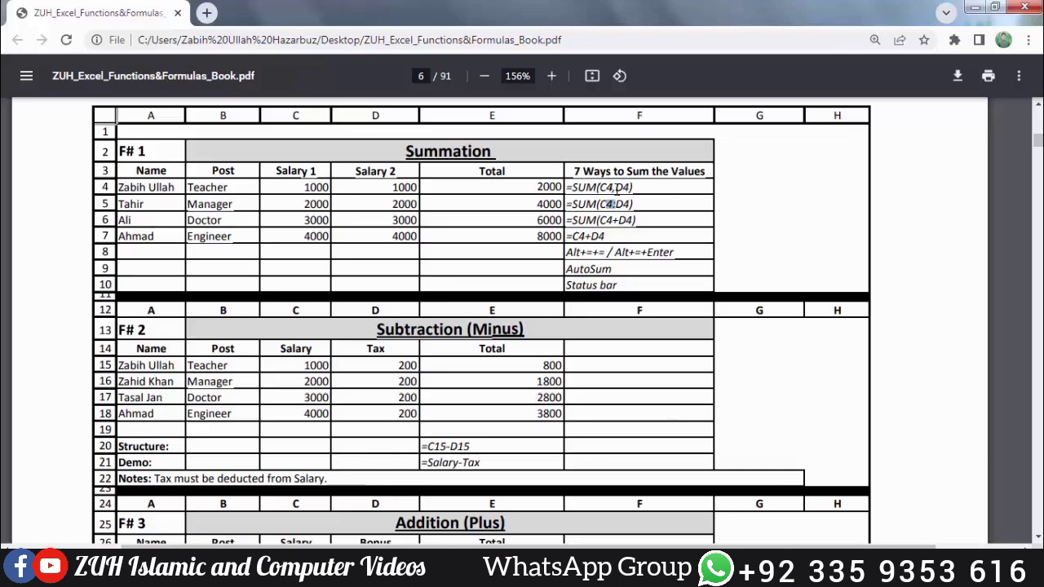
click(617, 221)
drag(567, 235, 585, 236)
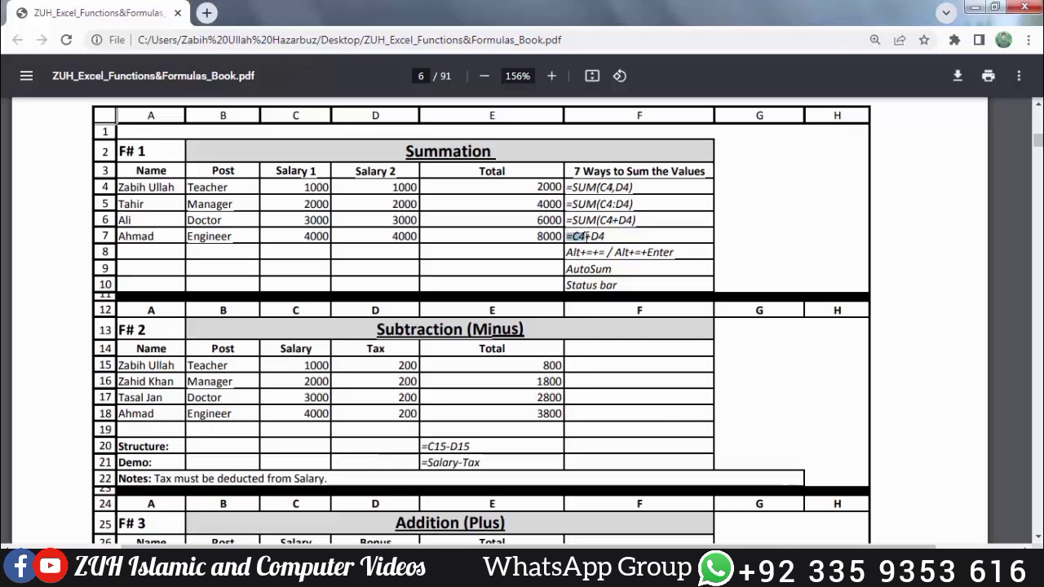
drag(586, 236, 597, 235)
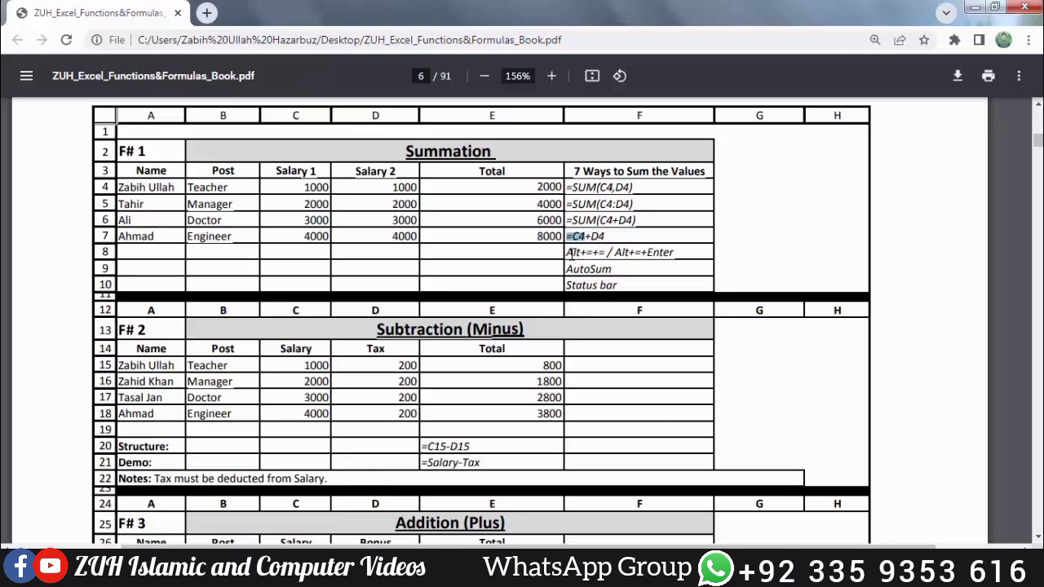
drag(572, 254, 606, 253)
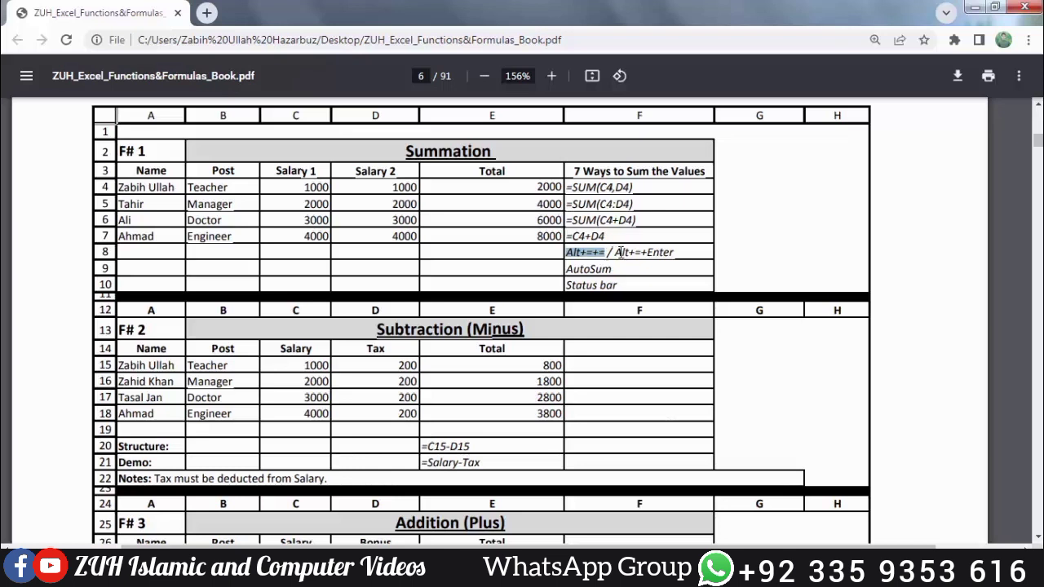
drag(615, 253, 671, 253)
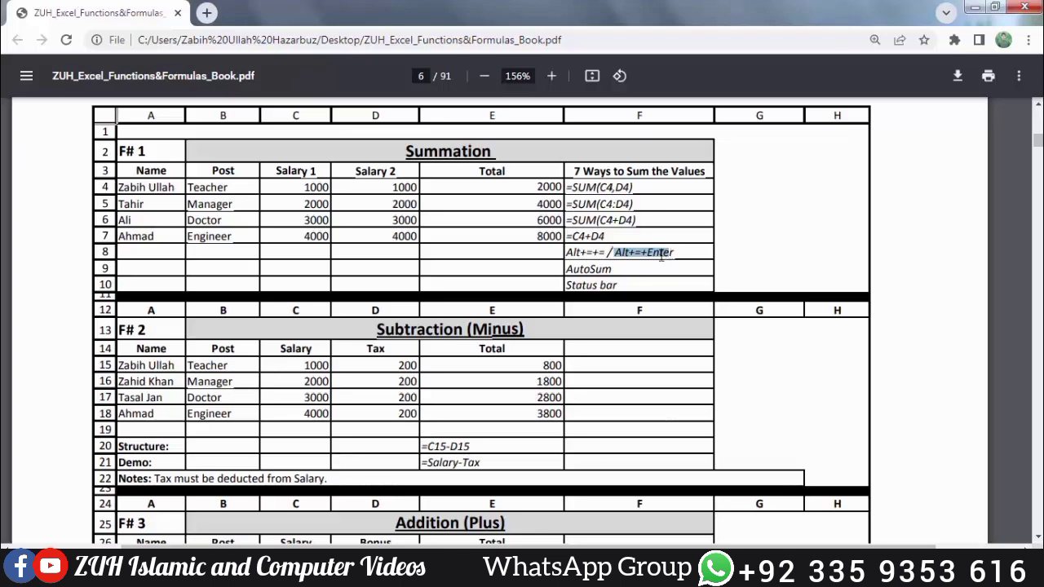
double_click(589, 268)
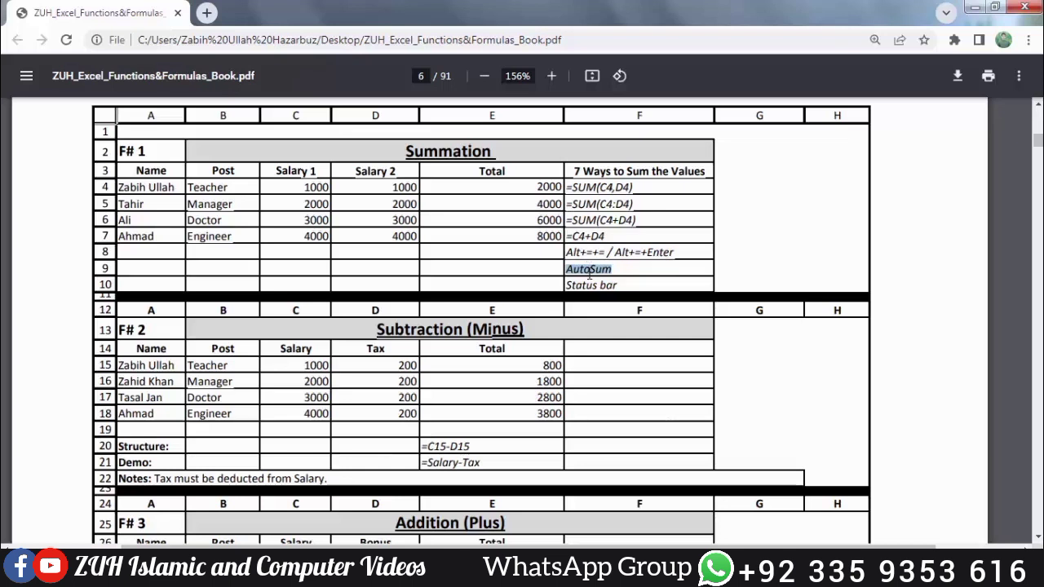
double_click(587, 284)
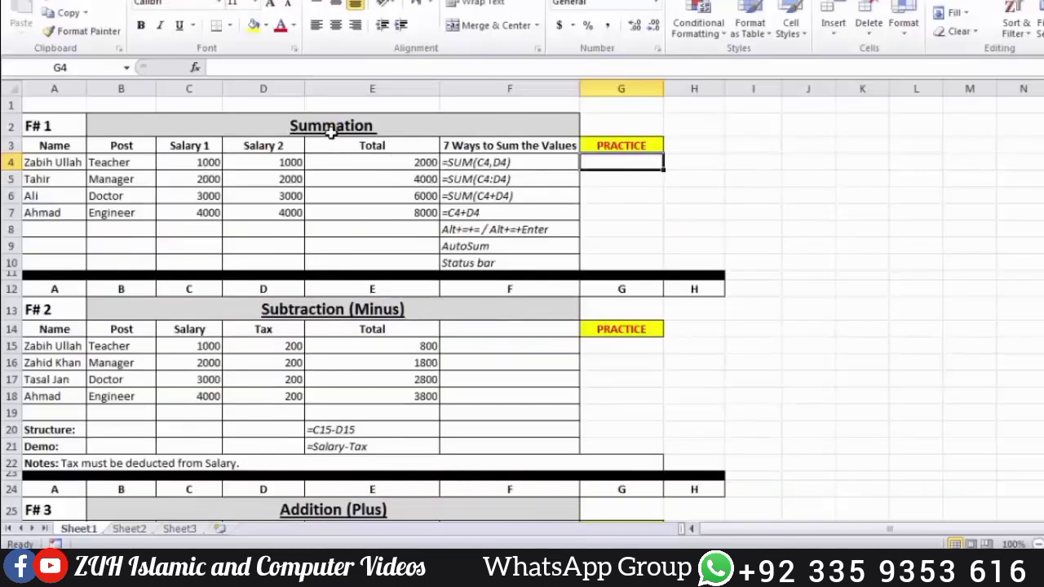
Enter =SUM(C4,D4) in G4 to get the 2000 total
click(331, 132)
click(608, 166)
text(=su)
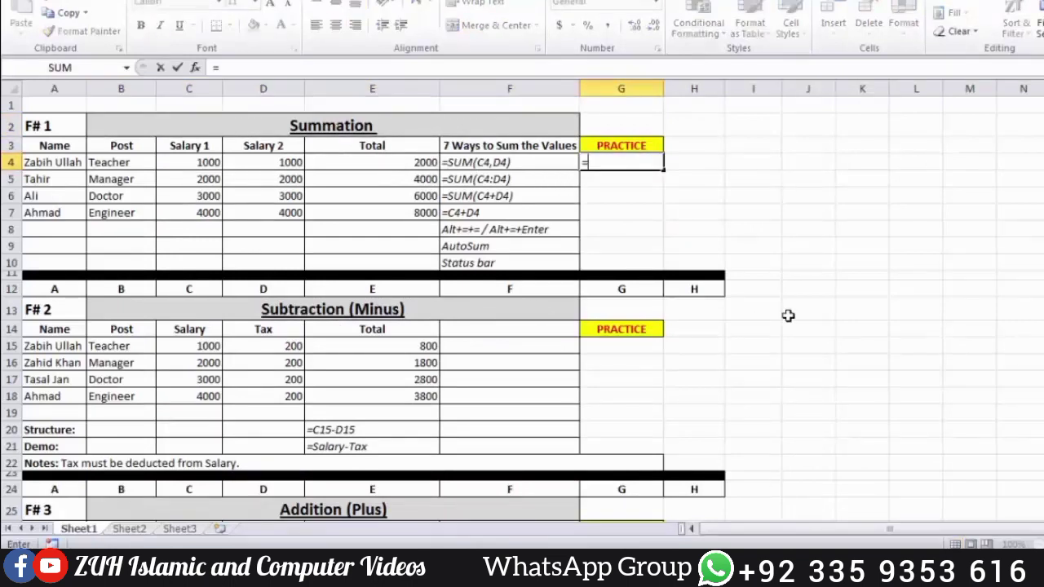
key(Down)
key(Down)
key(Tab)
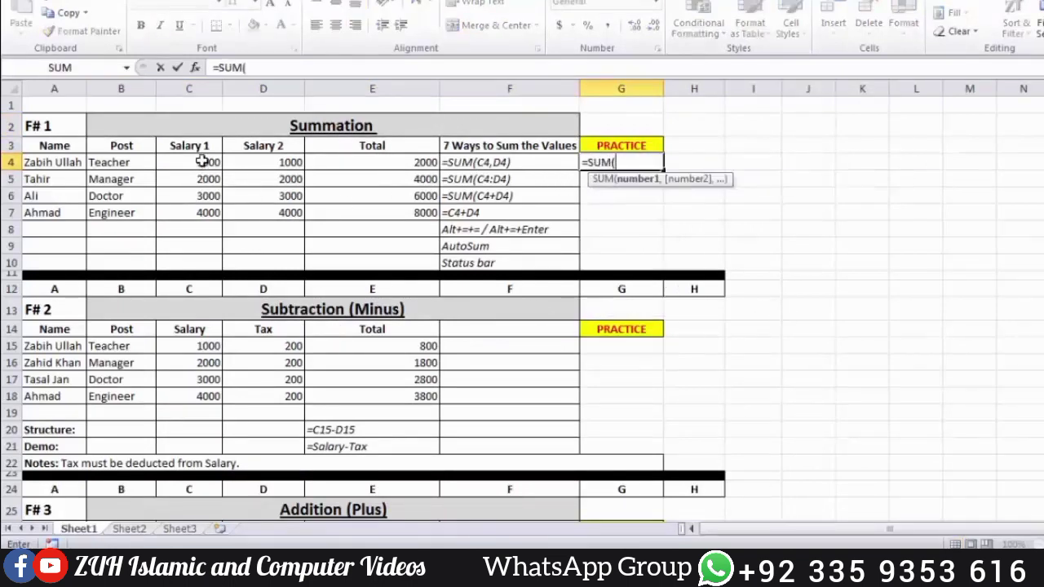
click(204, 162)
text(,)
click(254, 163)
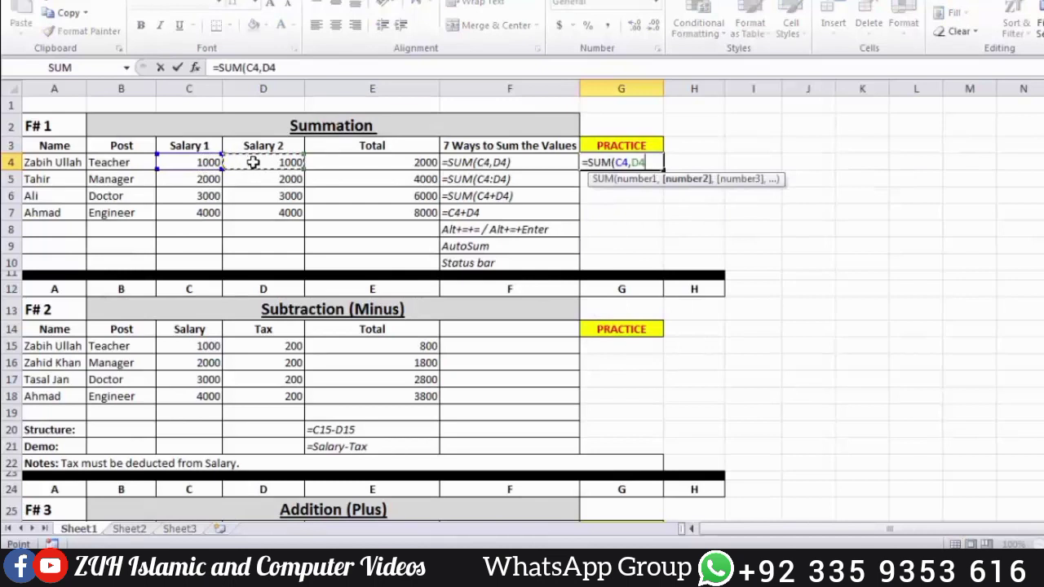
text())
key(ctrl+Return)
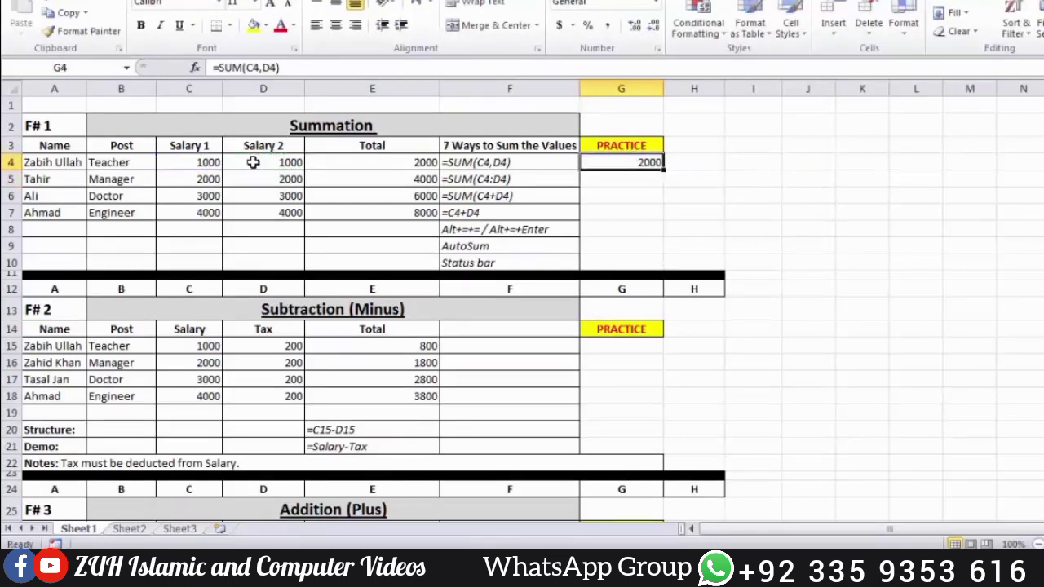
Enter =SUM(C5:D5) in G5 and =SUM(C6+D6) in G6, giving 4000 and 6000
key(Down)
text(=s)
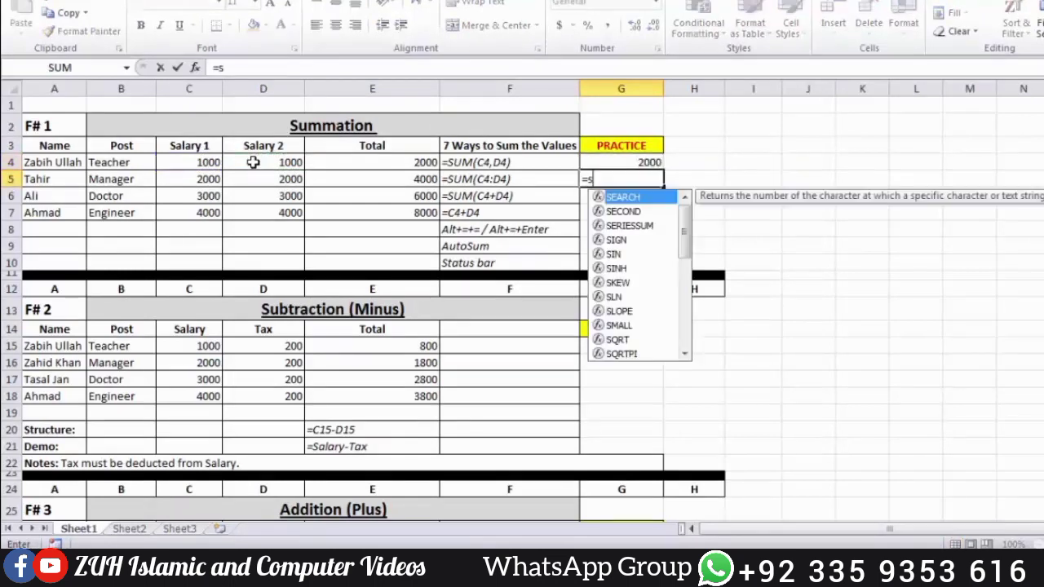
text(um()
drag(213, 179, 235, 179)
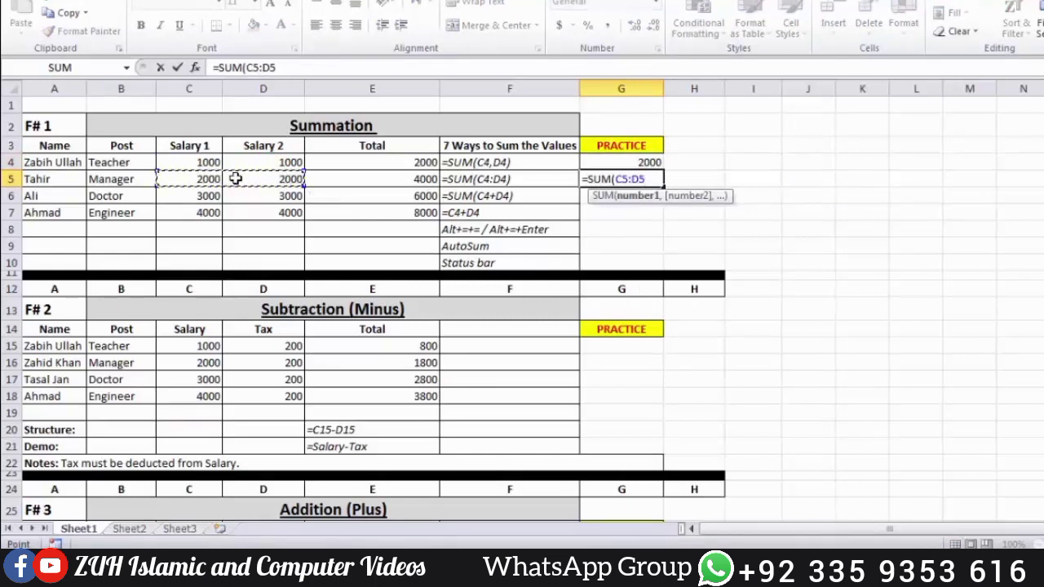
text())
key(Return)
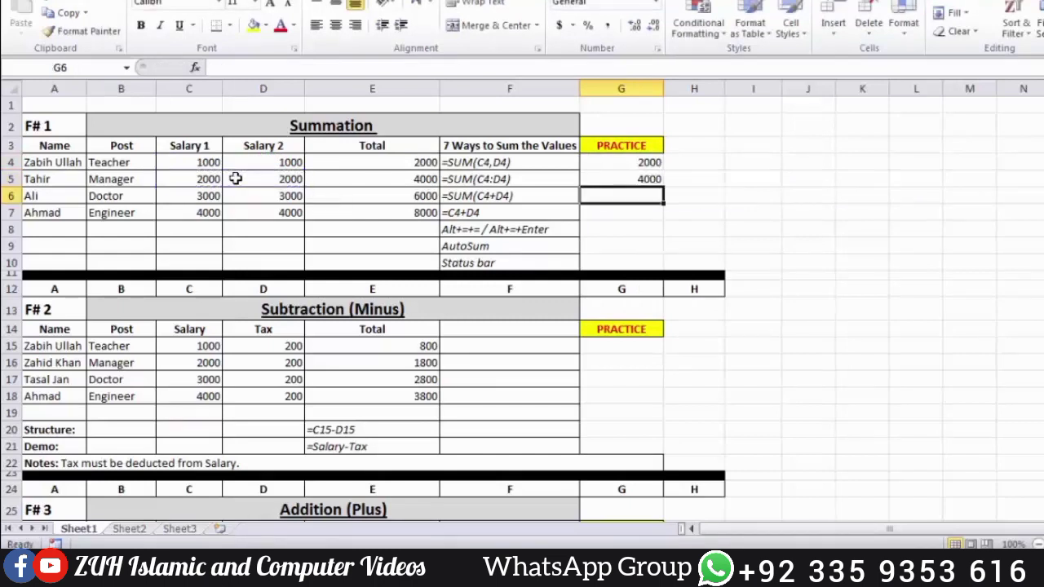
text(=SUM()
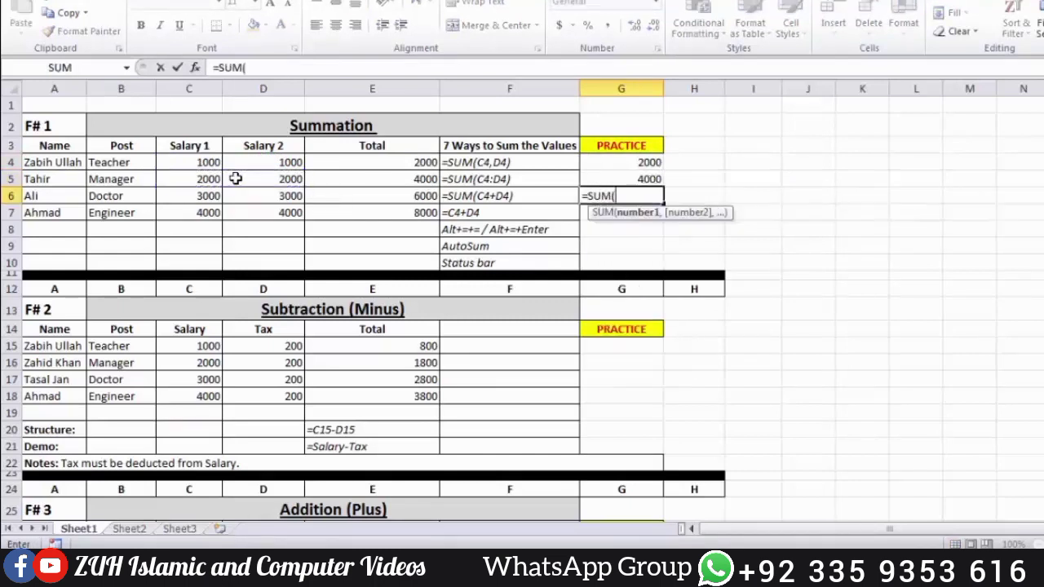
click(207, 196)
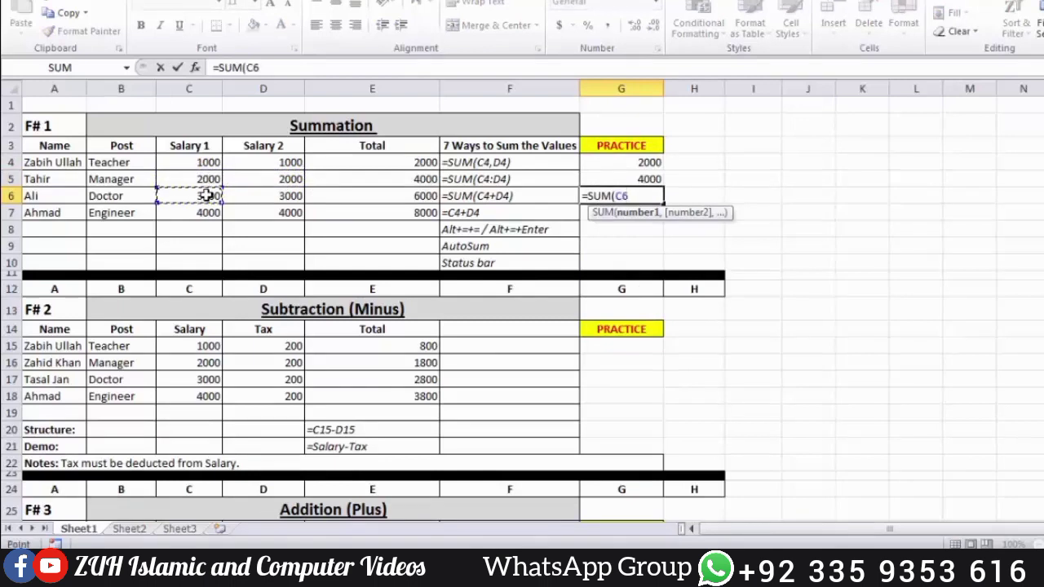
text(+)
click(239, 197)
text())
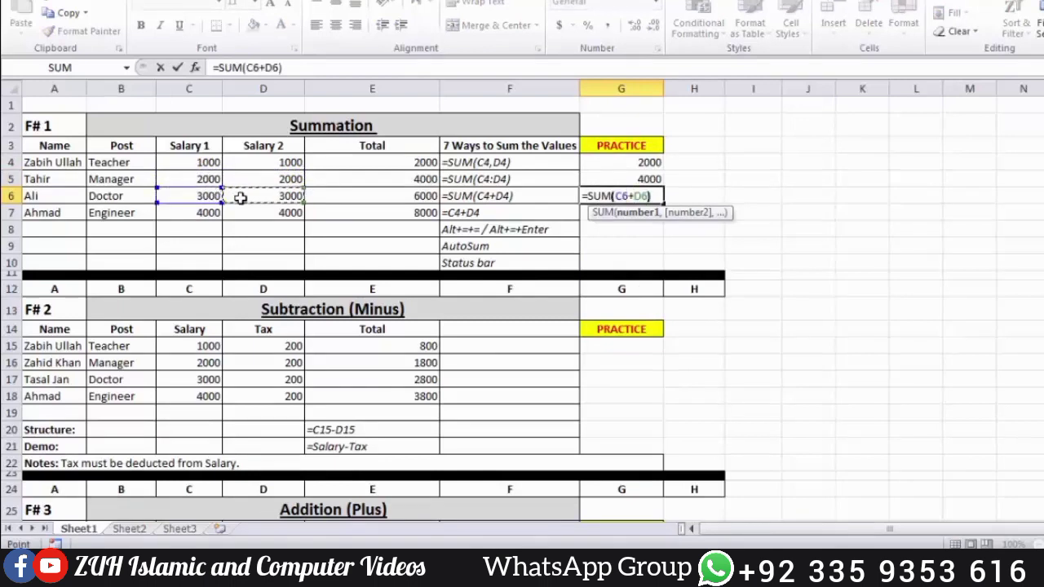
key(Return)
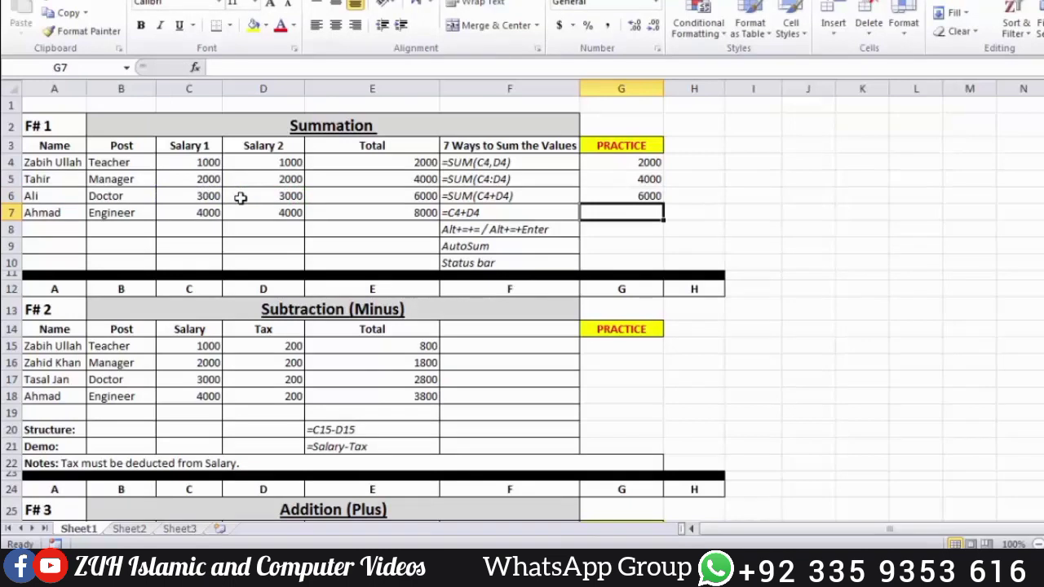
Enter =C7+D7 in G7 to get 8000
text(=)
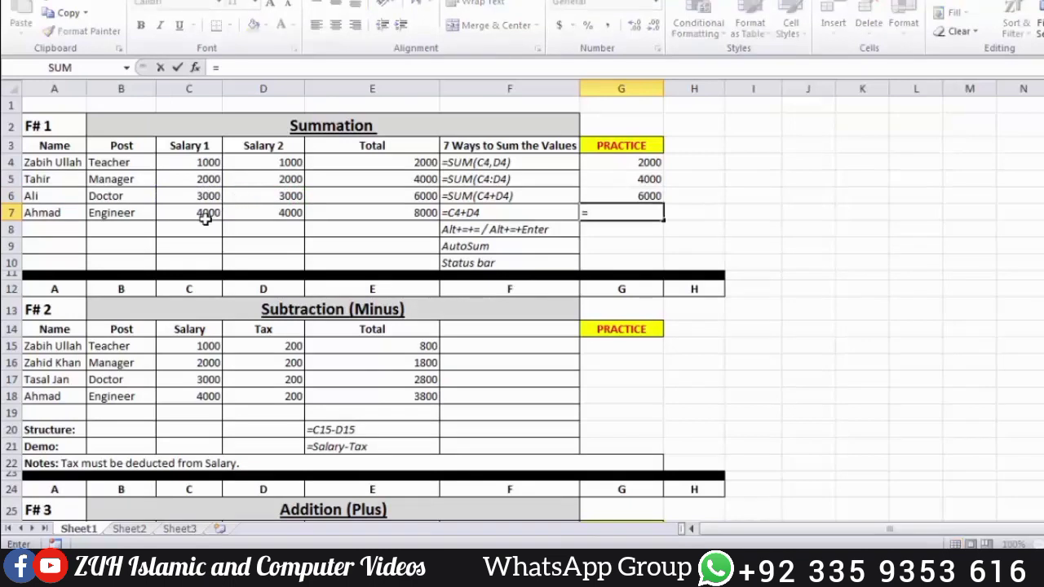
click(206, 217)
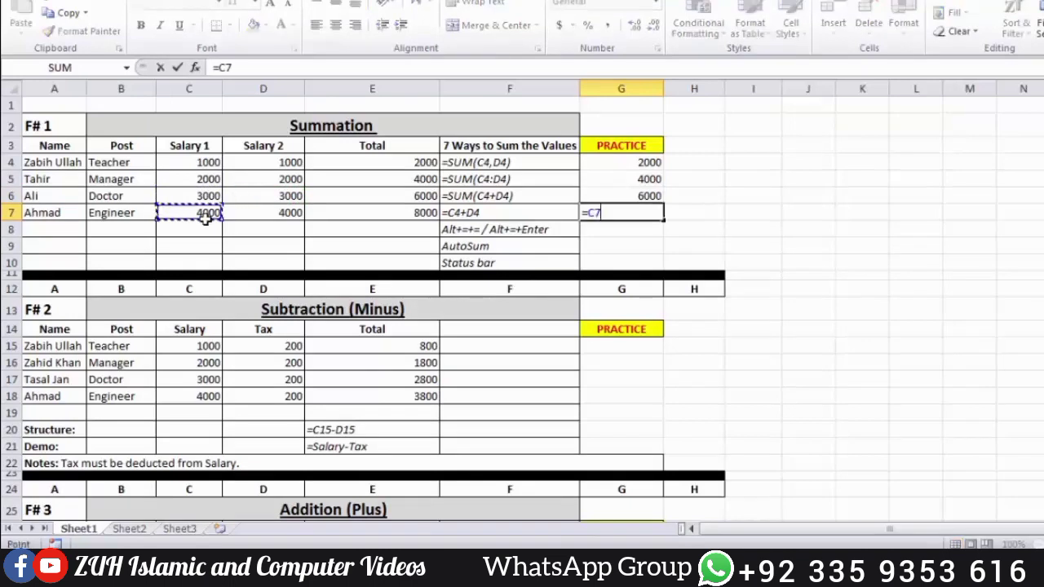
text(+D7)
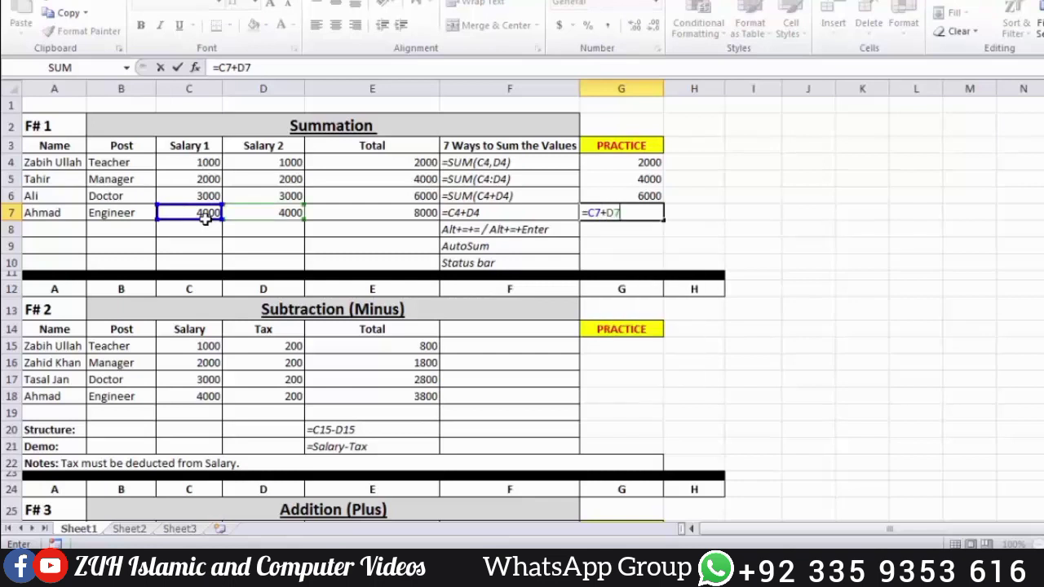
key(Return)
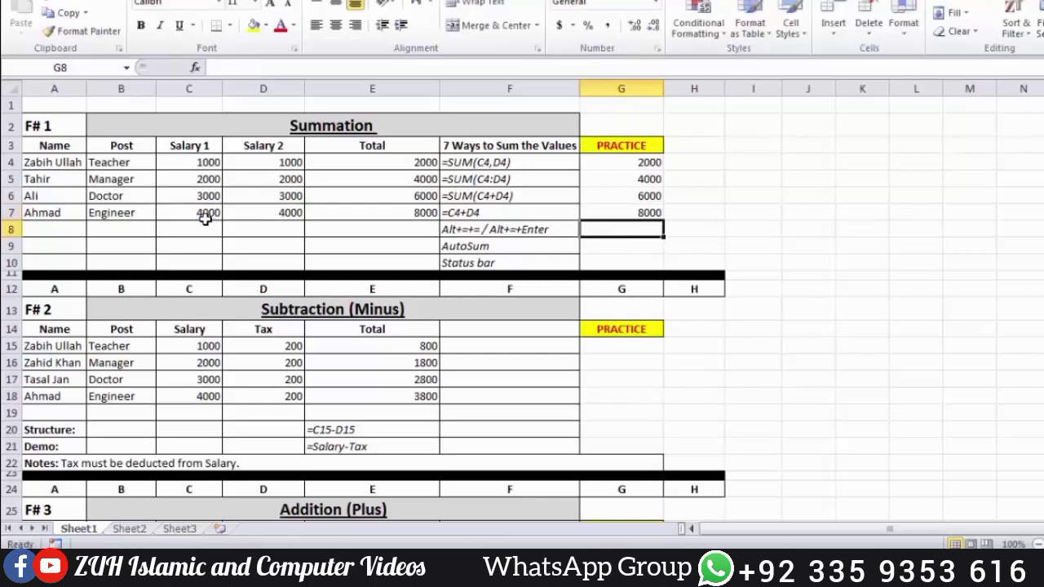
Try AutoSum in G8 for a 20000 total of G4:G7, then clear it
key(alt+equal)
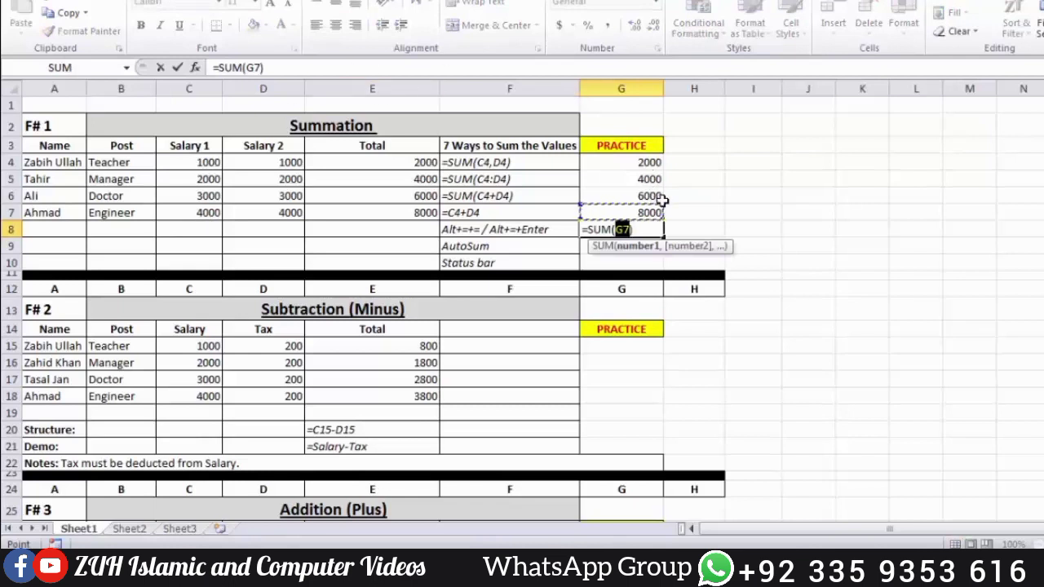
drag(662, 207, 657, 163)
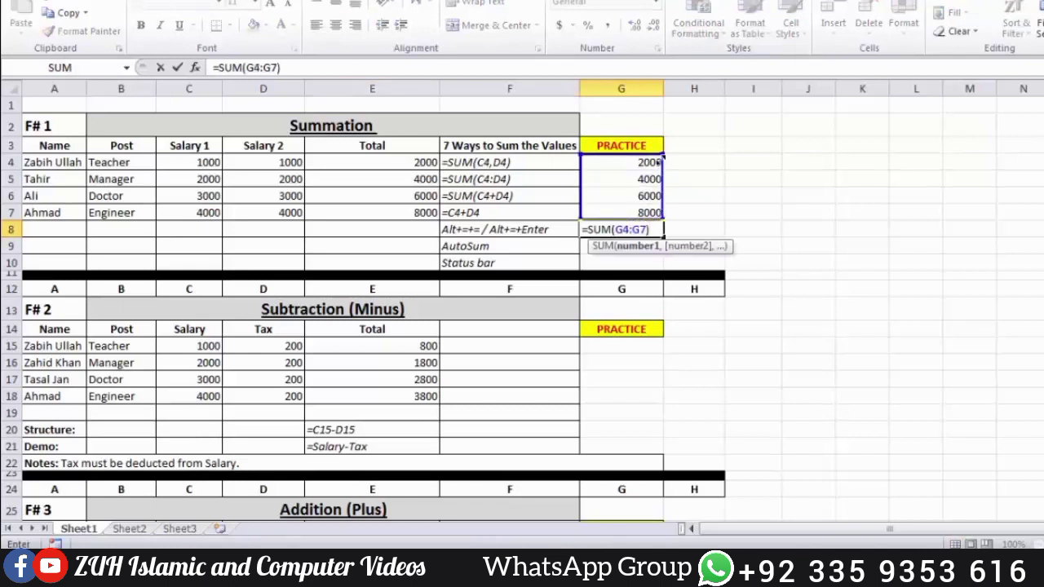
key(Return)
click(649, 229)
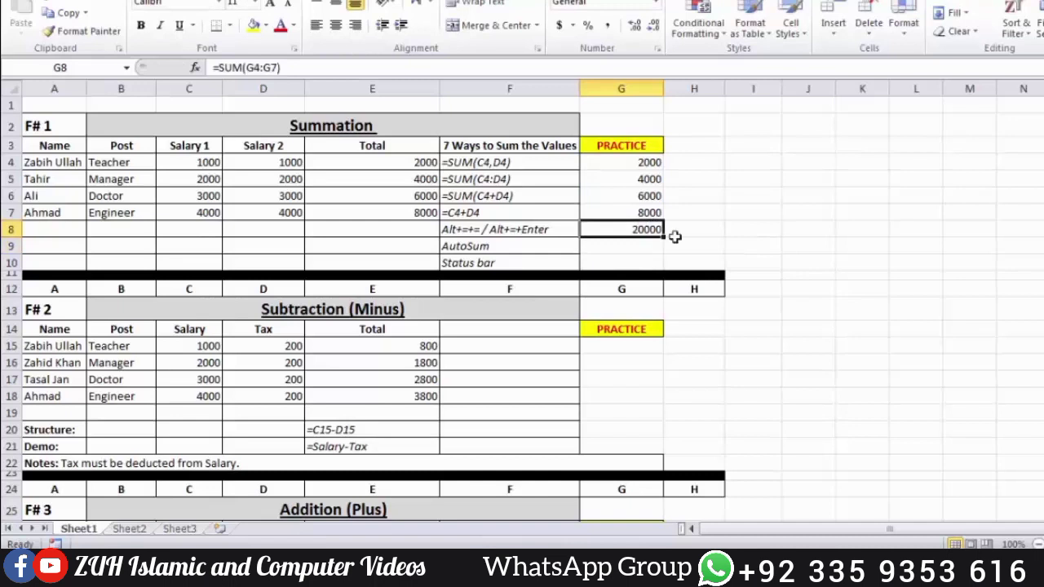
key(Delete)
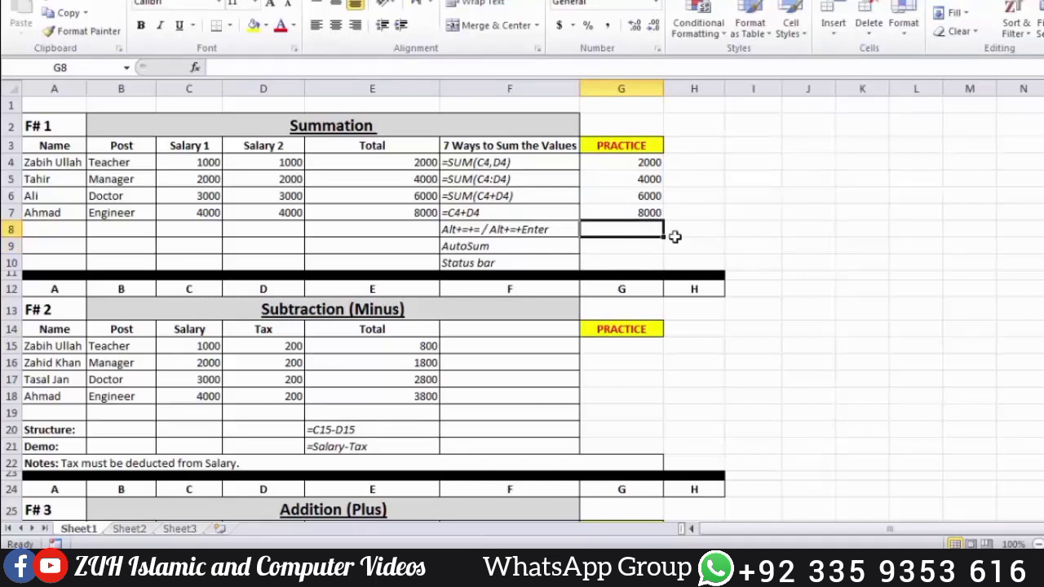
click(950, 5)
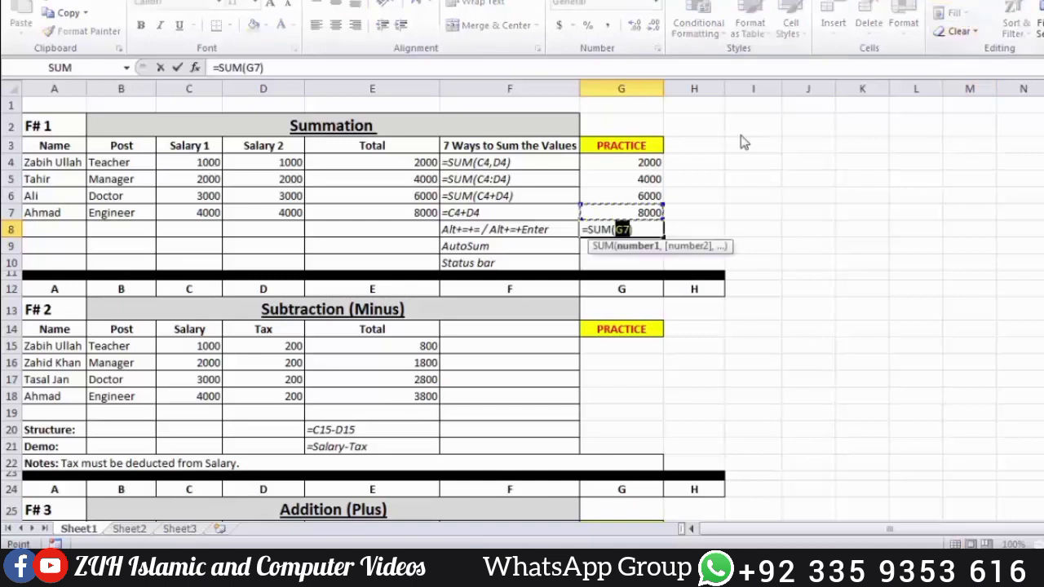
drag(649, 213, 662, 162)
key(Return)
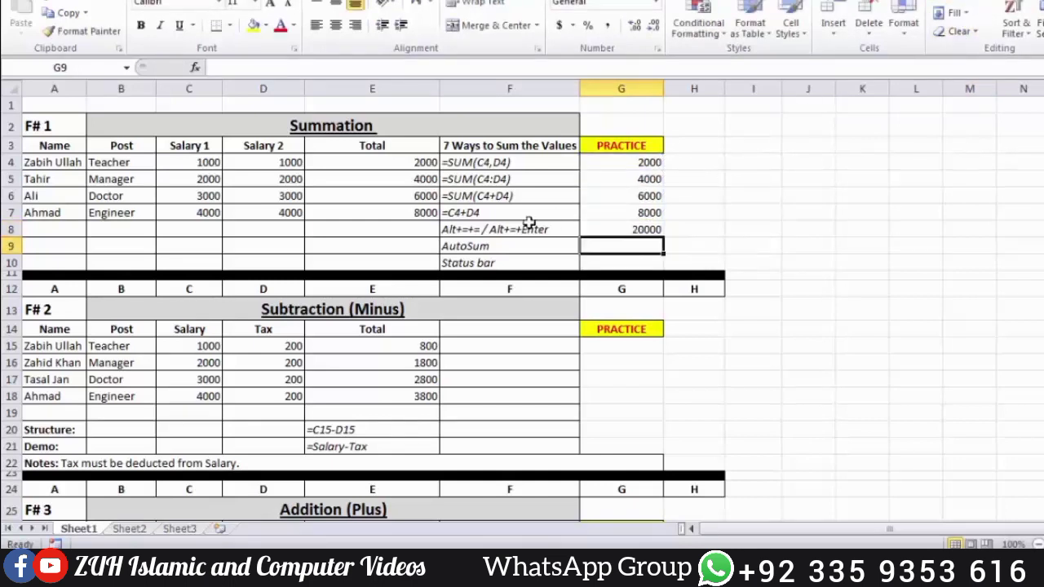
click(457, 261)
click(655, 229)
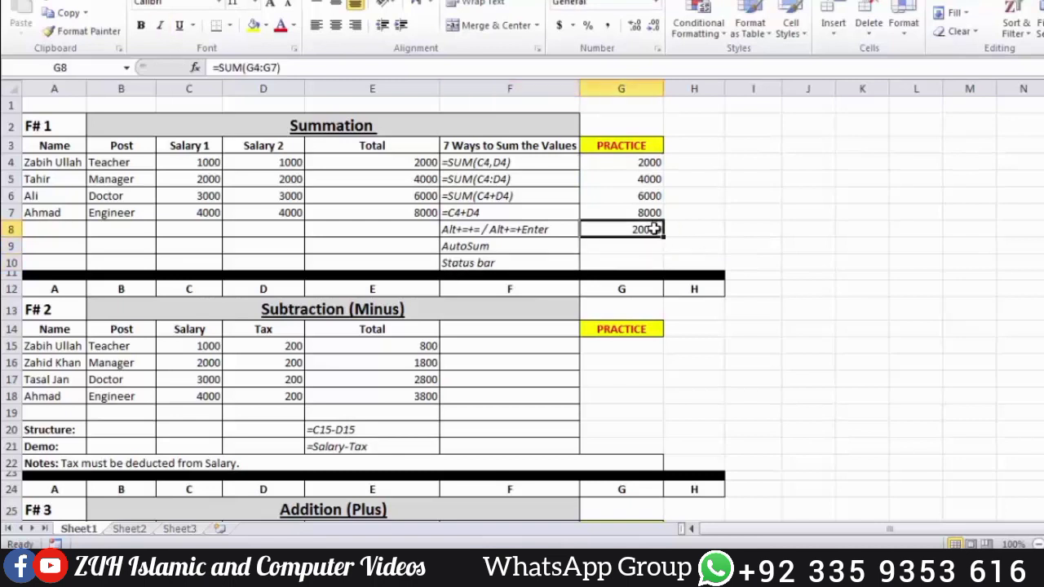
key(Delete)
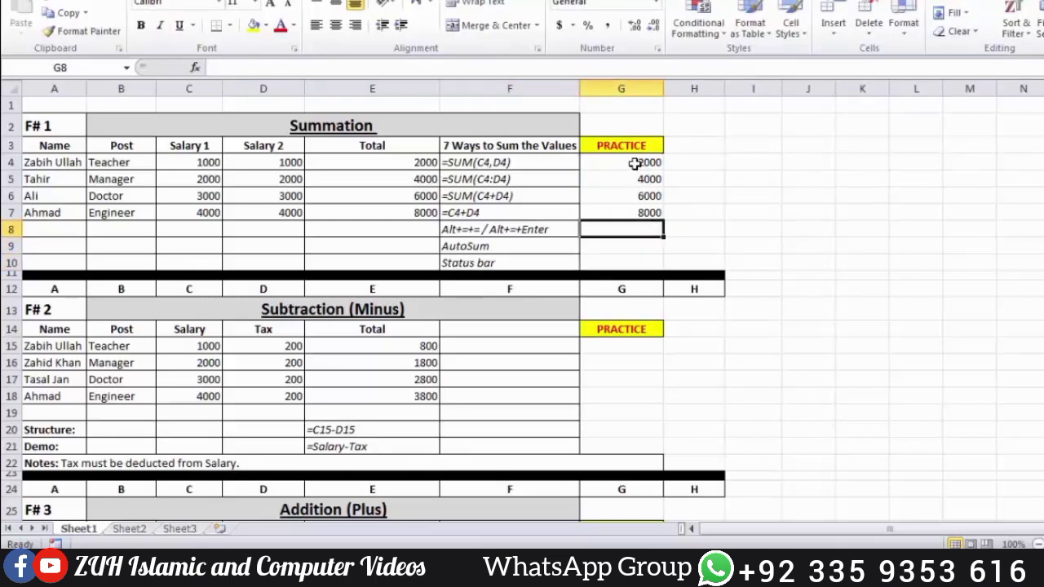
Select G4:G7 to view their sum, then review the list of seven summing methods
drag(635, 164, 643, 211)
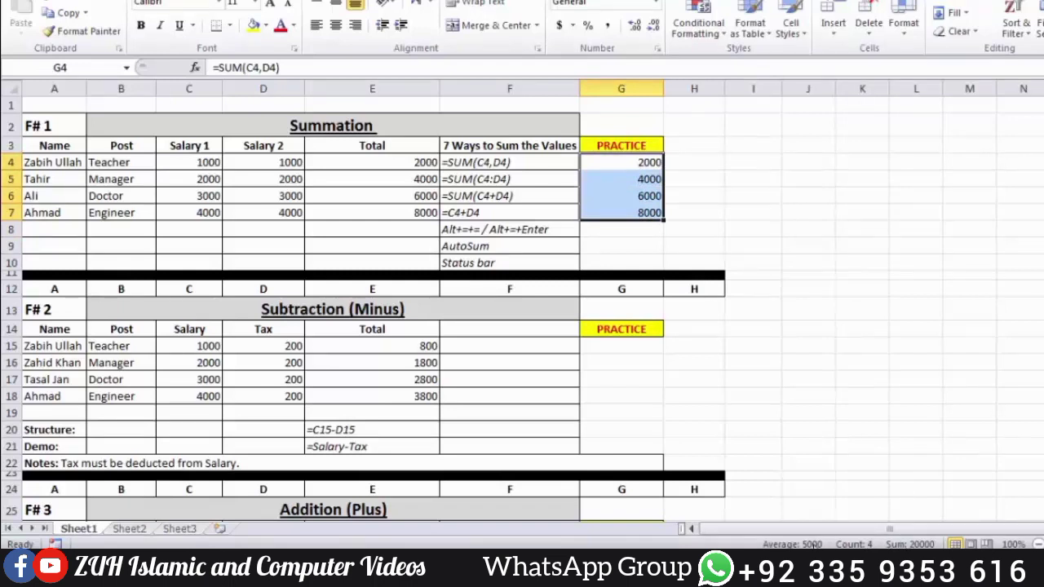
drag(462, 164, 473, 263)
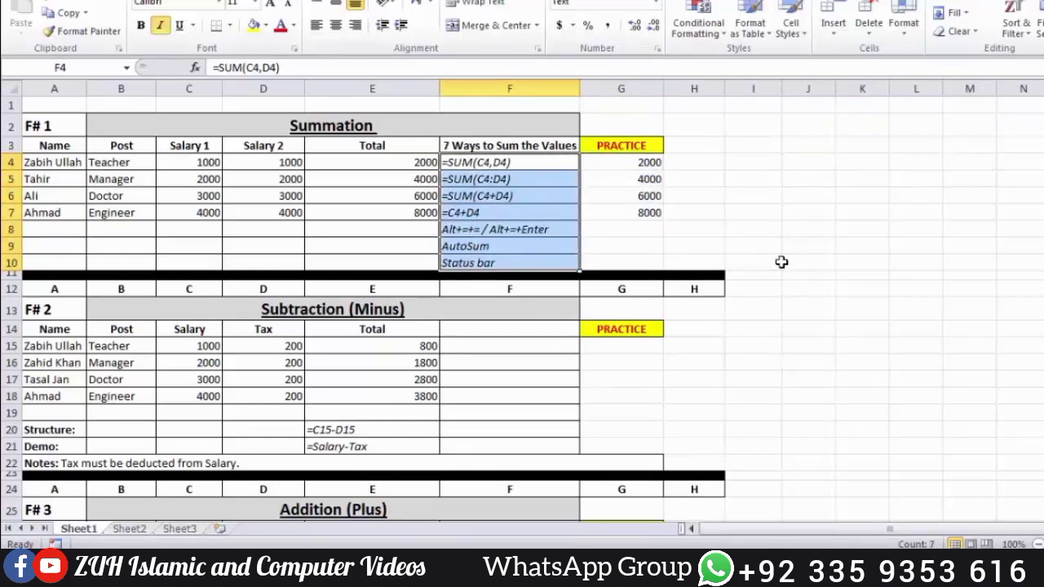
click(780, 262)
Test =1000+1000 in an empty cell, then delete the 2000 result
scroll(781, 261, down, 3)
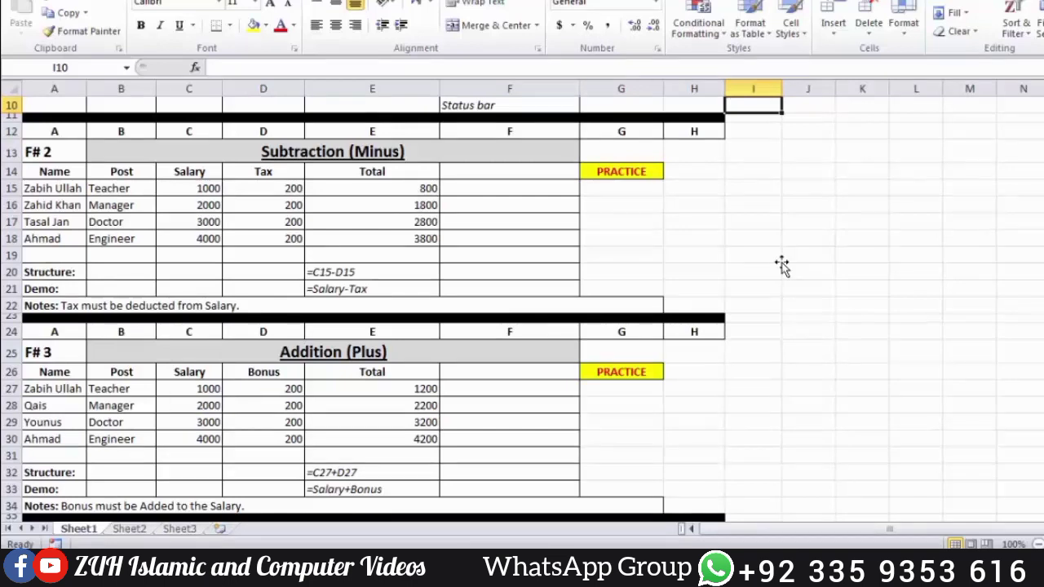
click(770, 222)
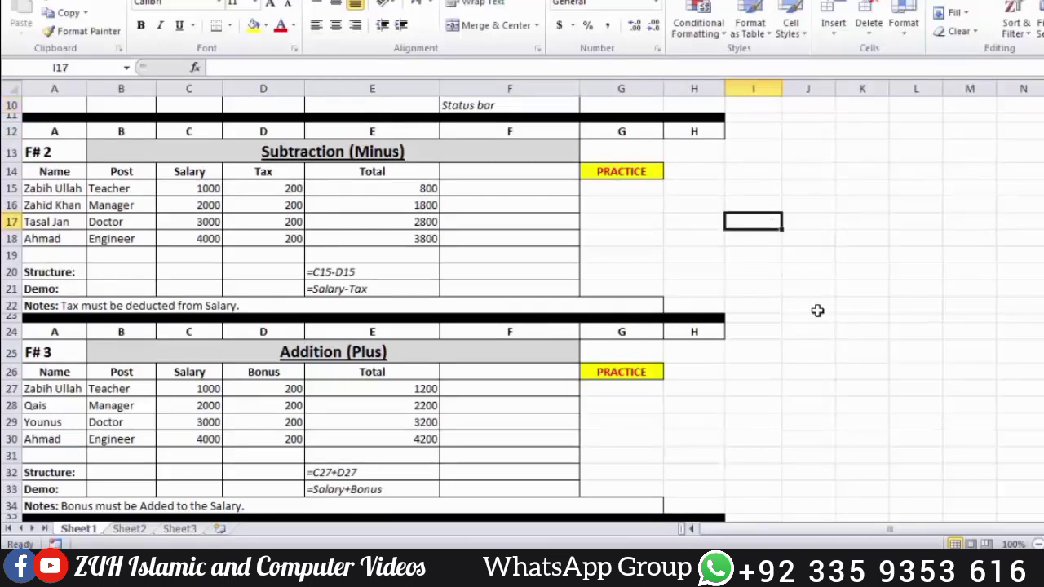
text(=1000)
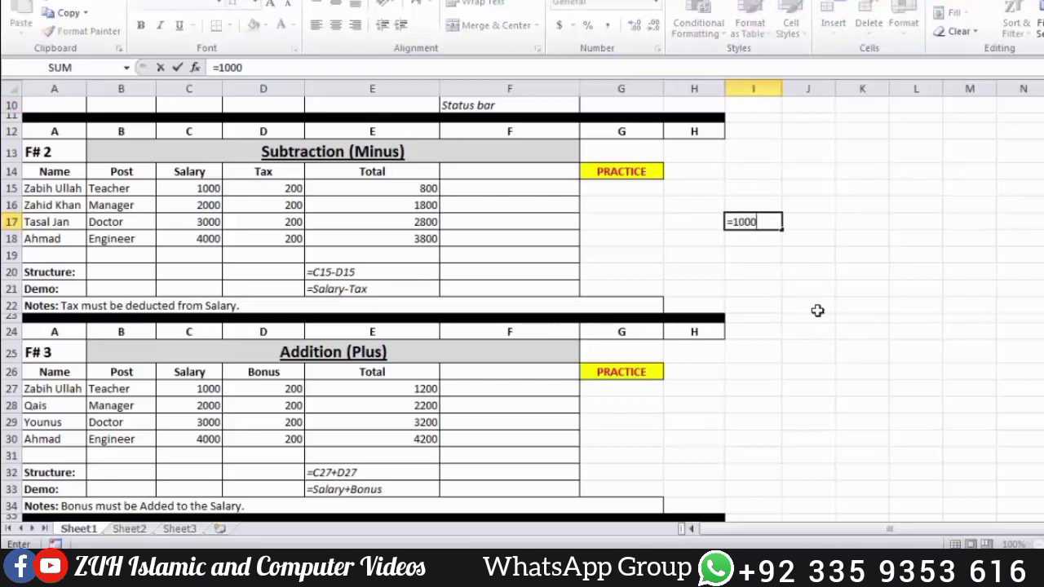
text(+1000)
key(Return)
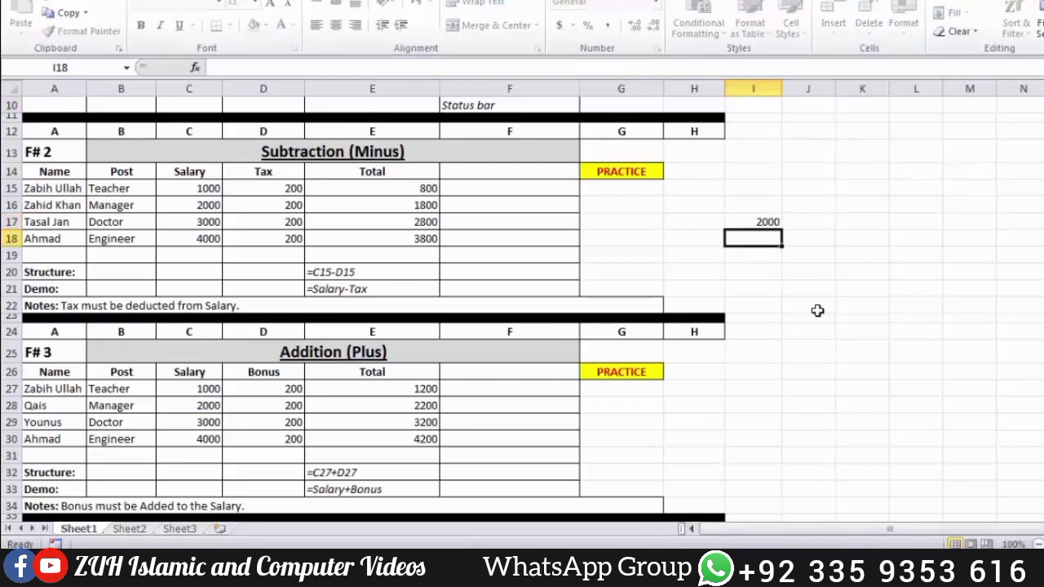
key(Up)
key(Delete)
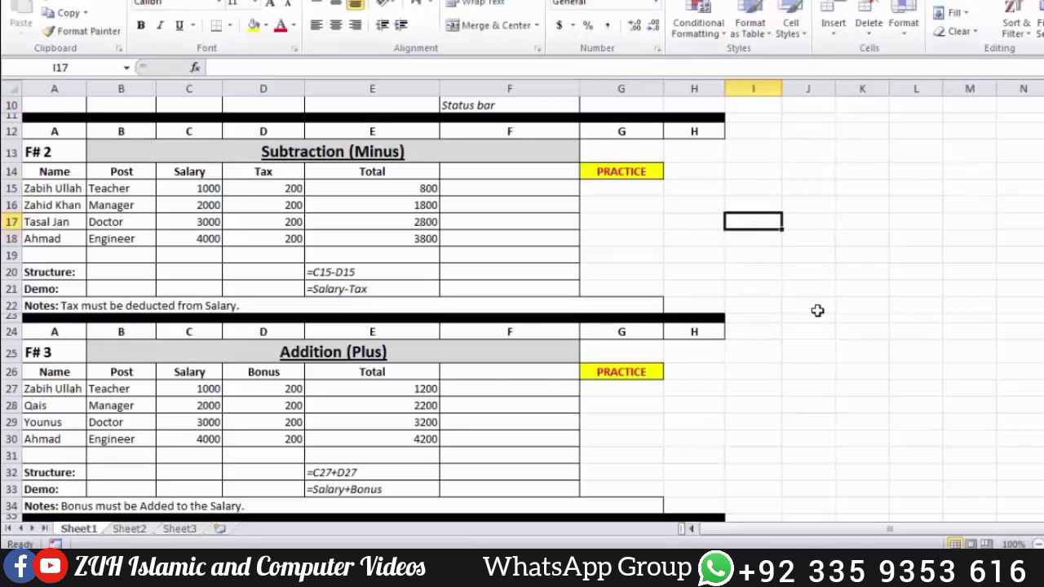
Enter =C15-D15 in G15 and fill it down to G18
click(349, 157)
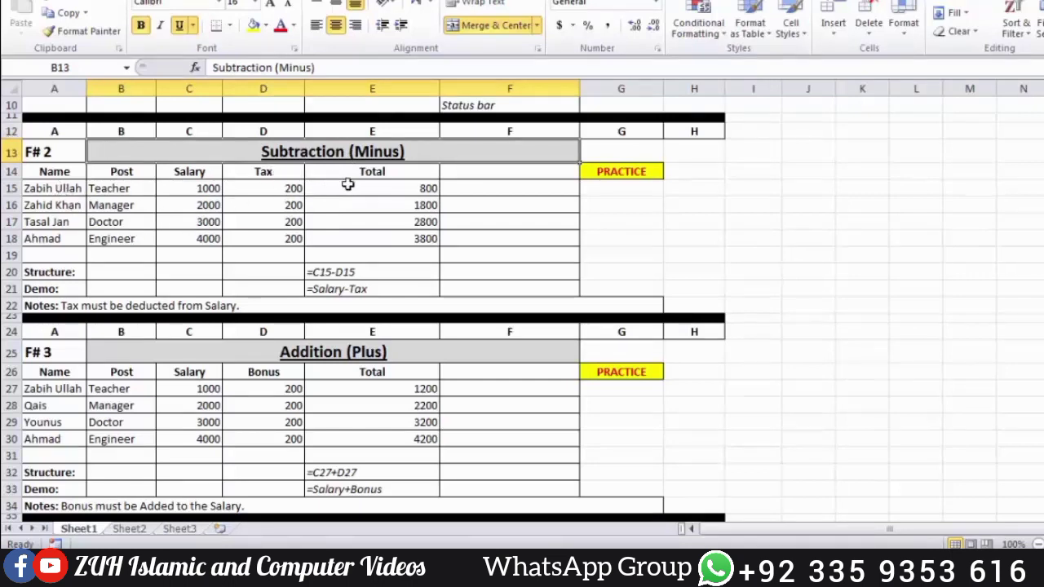
click(267, 192)
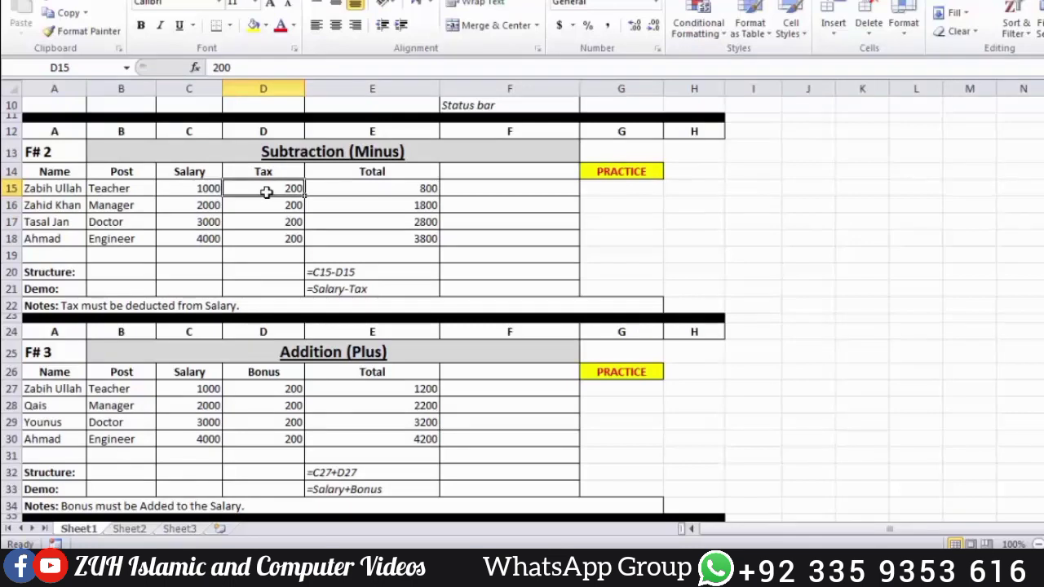
click(641, 188)
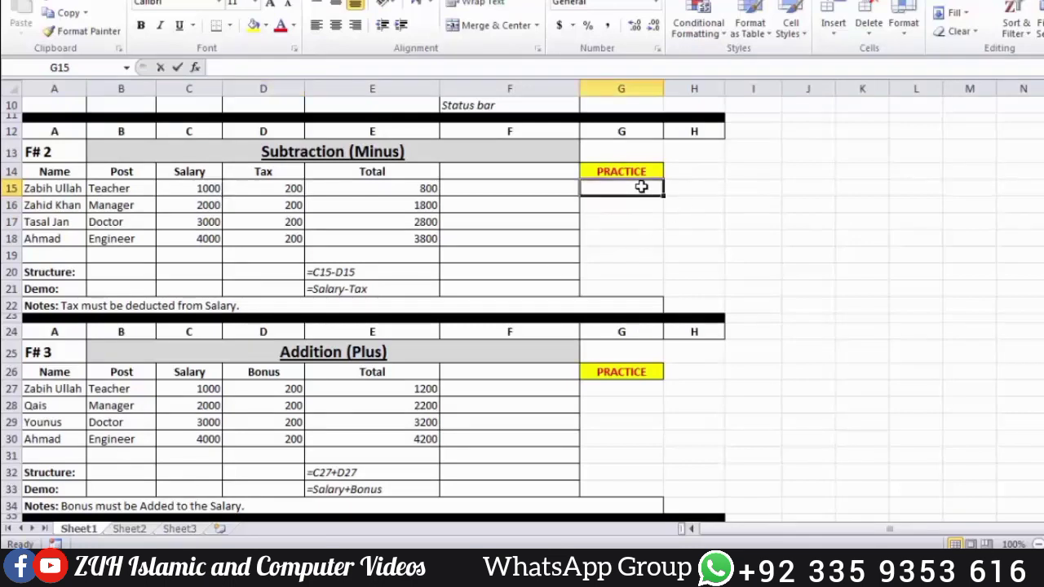
text(=)
click(209, 187)
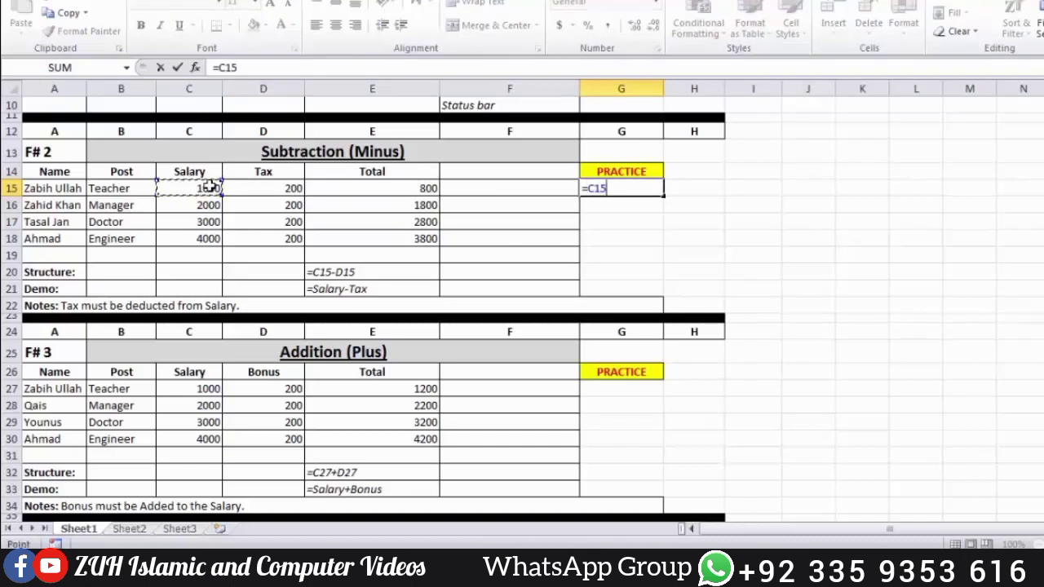
text(-)
click(265, 187)
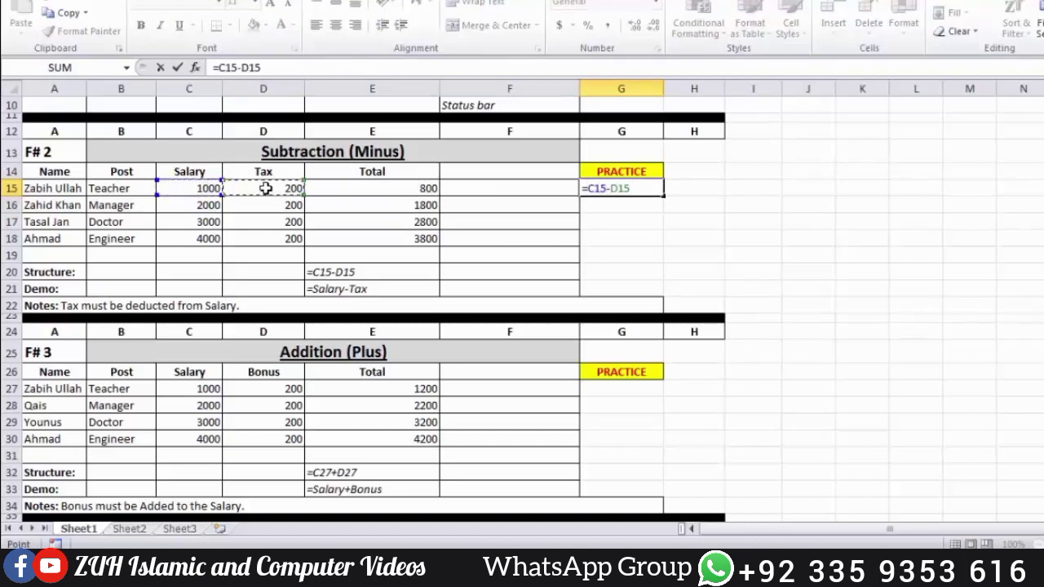
key(Return)
click(643, 188)
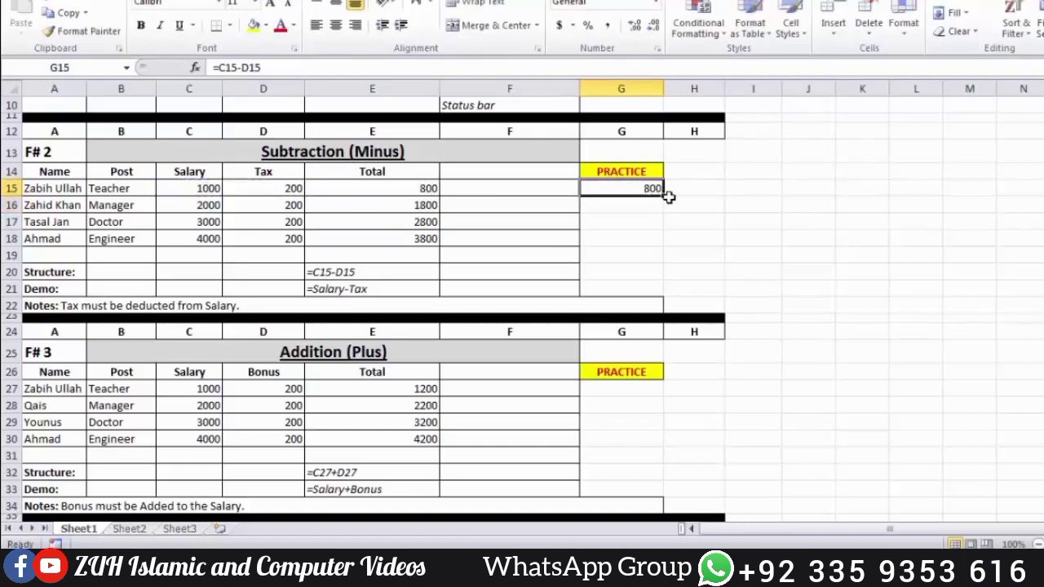
drag(664, 195, 664, 252)
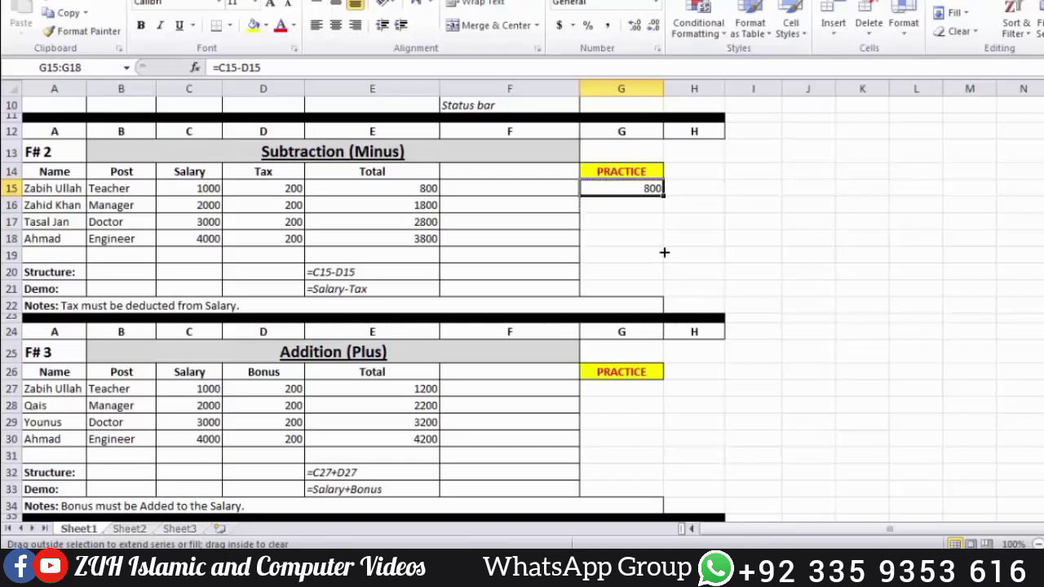
Check the salary and tax values against the formulas in G15 and G16
click(204, 185)
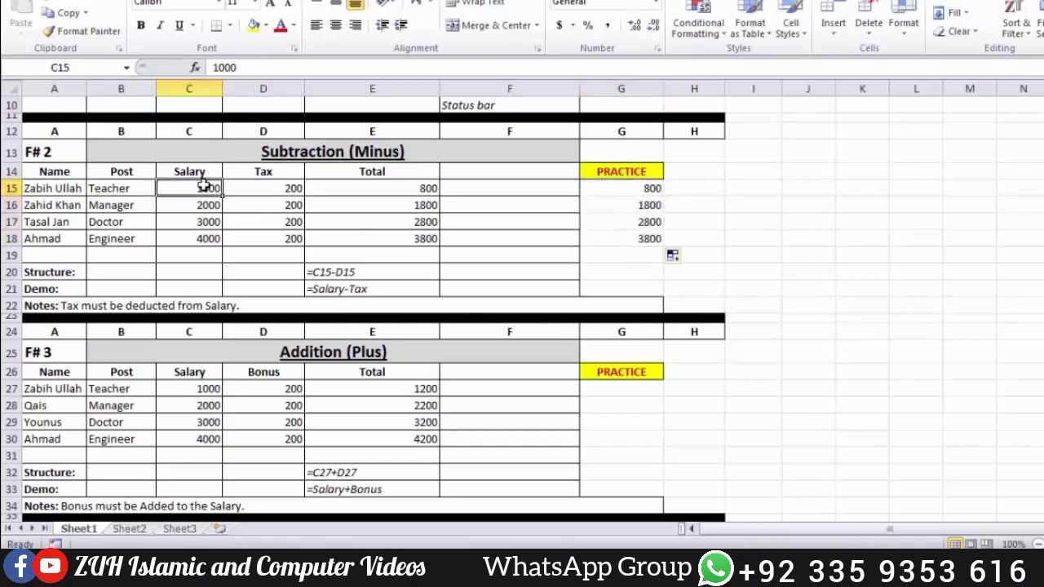
click(293, 189)
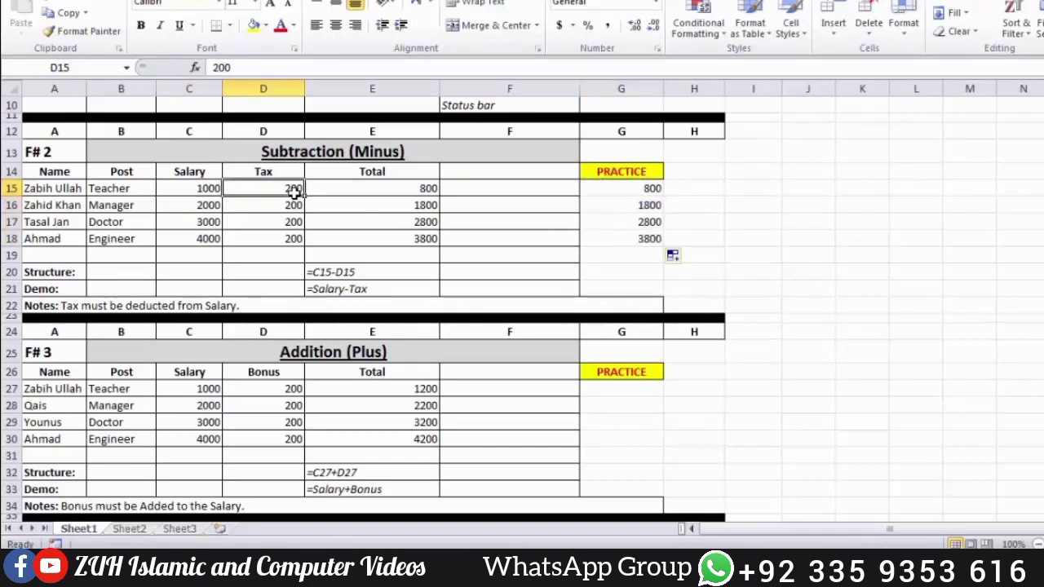
click(650, 201)
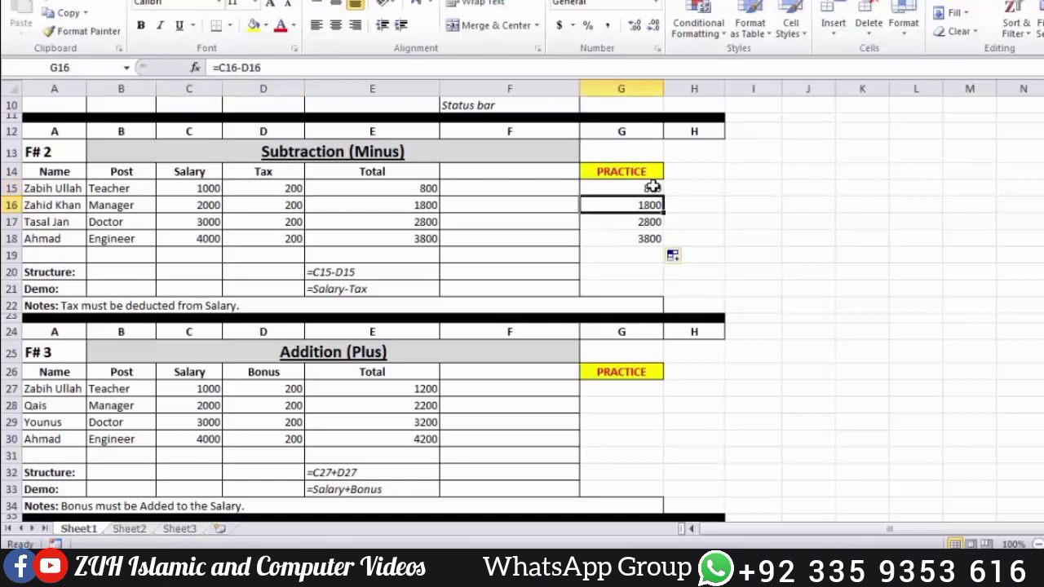
click(652, 186)
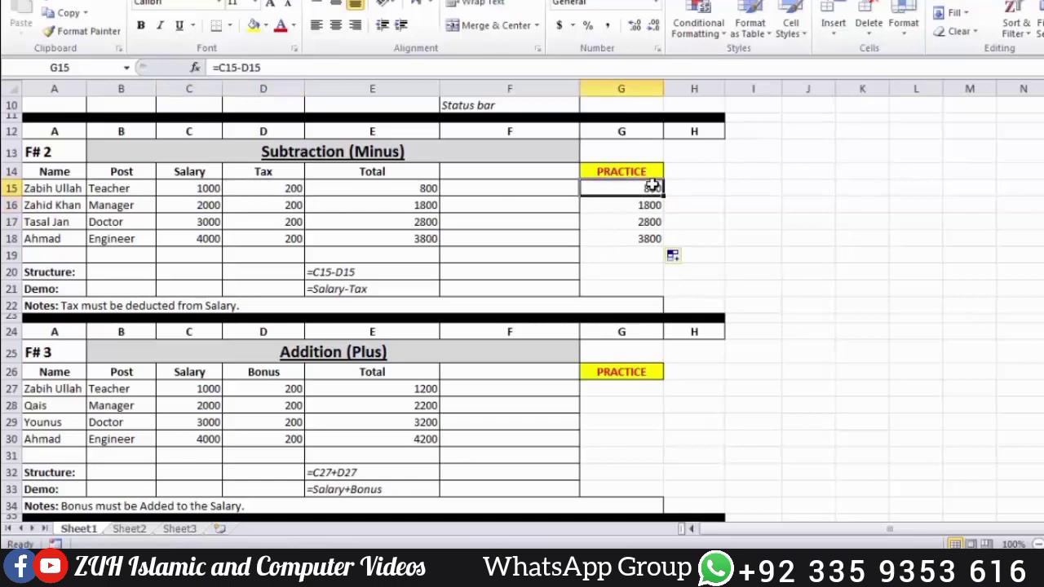
scroll(652, 185, down, 2)
Enter =C27+D27 in G27 and fill it down to G30, giving 1200 to 4200
scroll(652, 186, down, 1)
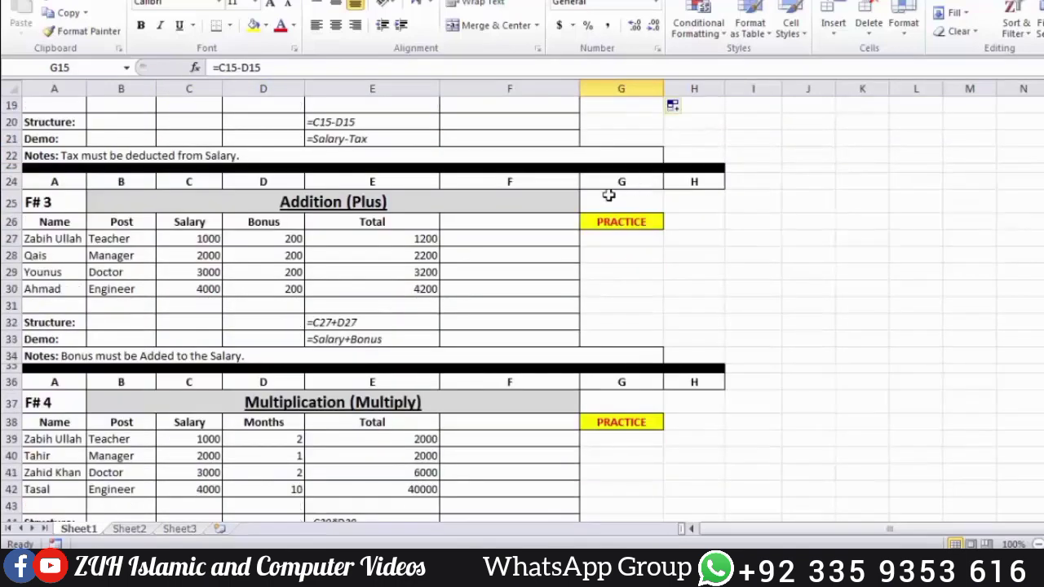
click(210, 239)
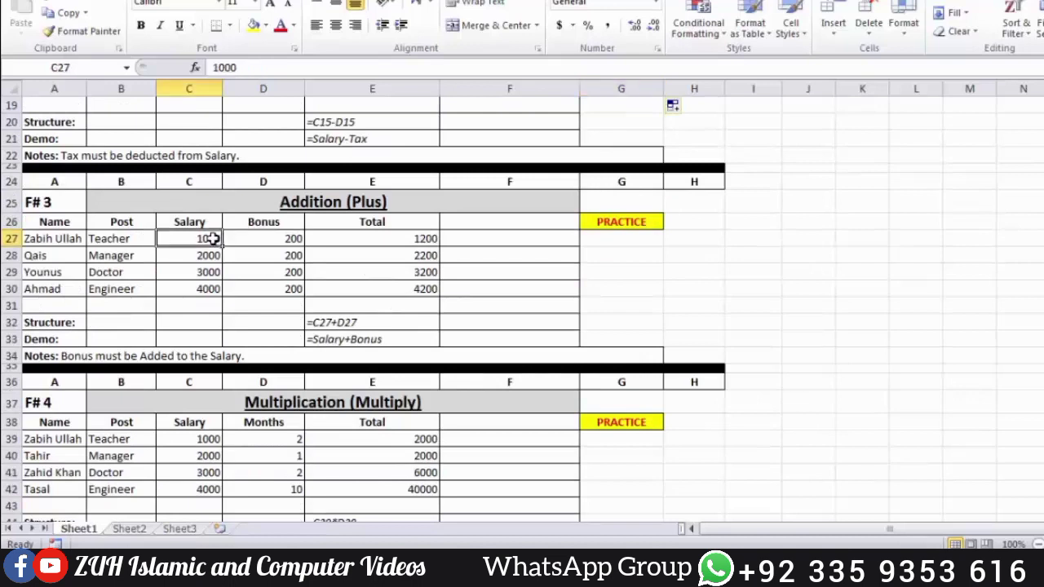
click(259, 238)
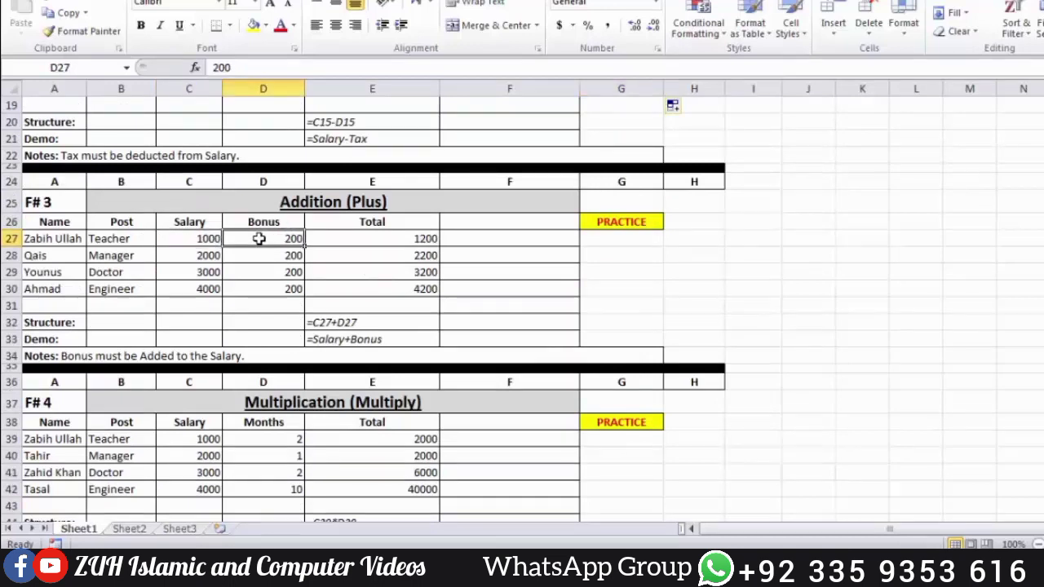
click(643, 239)
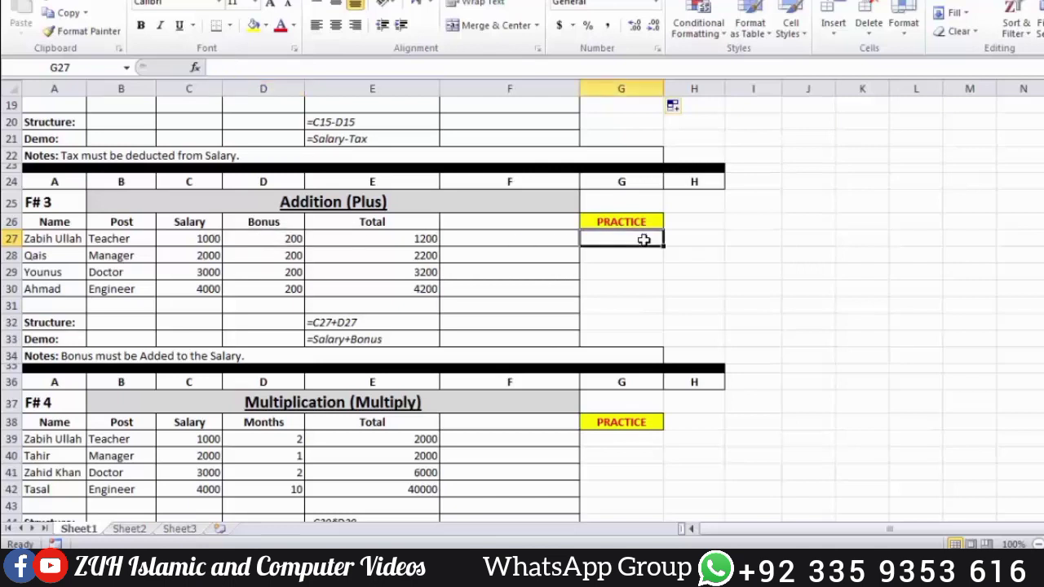
text(=)
click(202, 238)
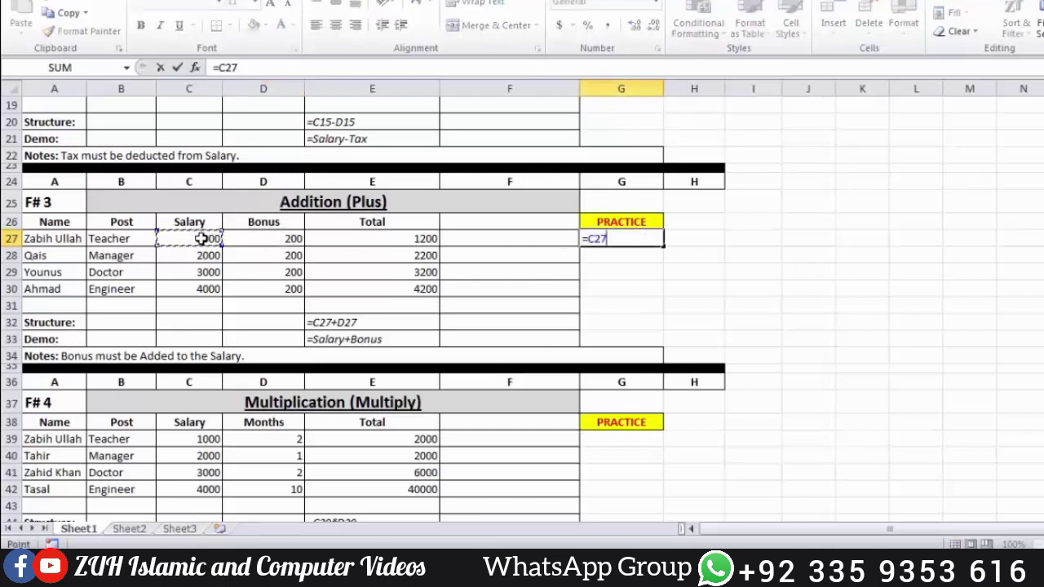
text(+)
click(274, 238)
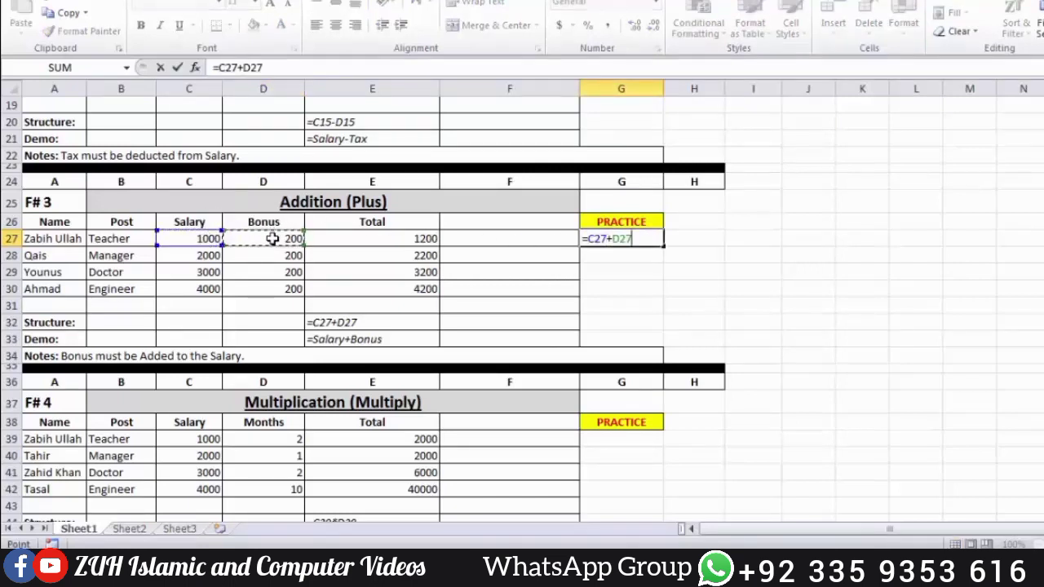
key(Return)
click(619, 238)
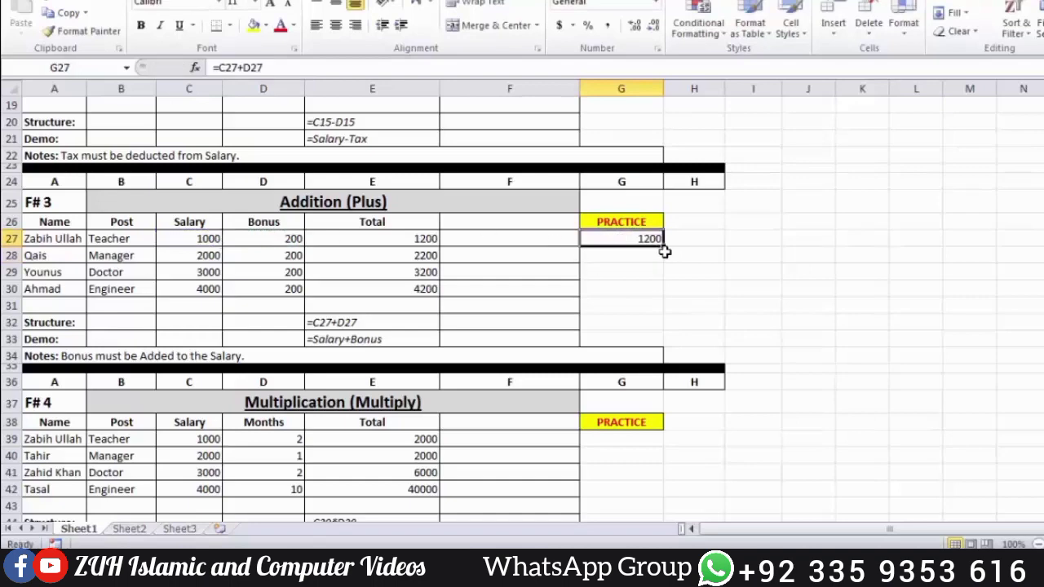
drag(664, 244, 665, 292)
click(691, 272)
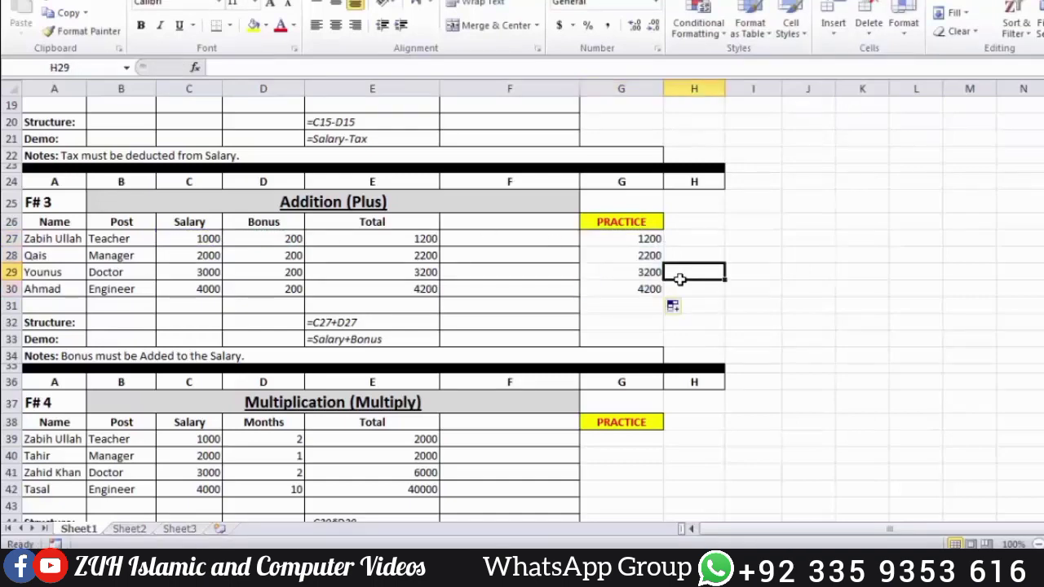
Scroll down to the Multiplication (Multiply) table and select its title
scroll(680, 279, down, 1)
scroll(680, 280, down, 3)
click(303, 209)
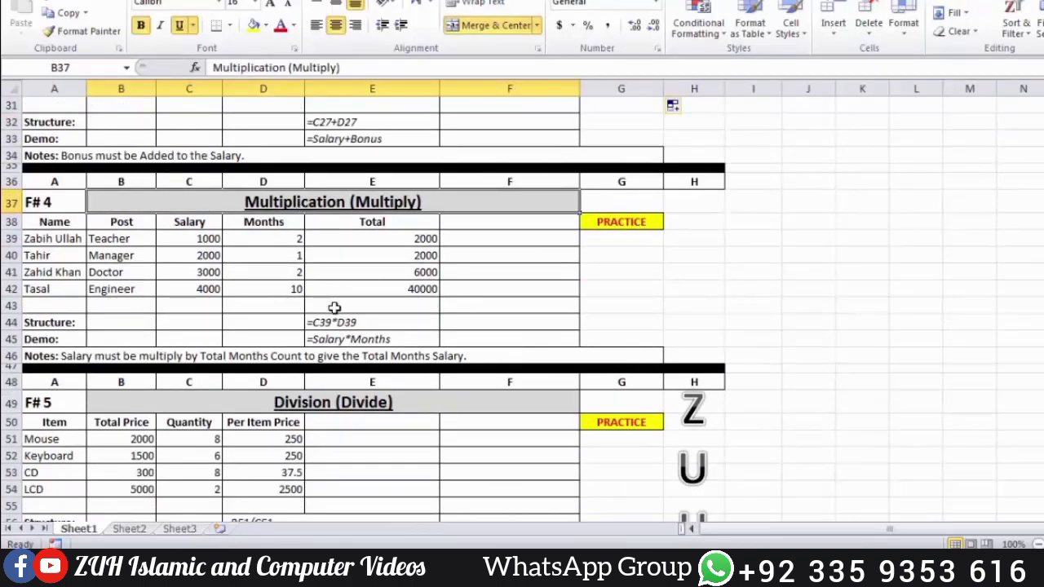
Enter =C39*D39 in G39 and fill it down to G42
click(208, 241)
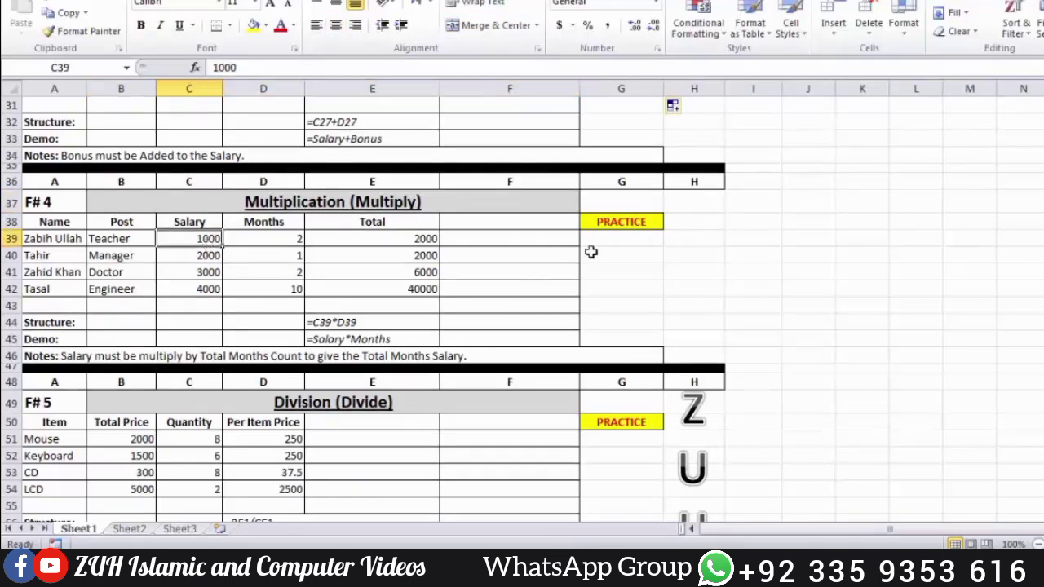
click(640, 243)
text(=)
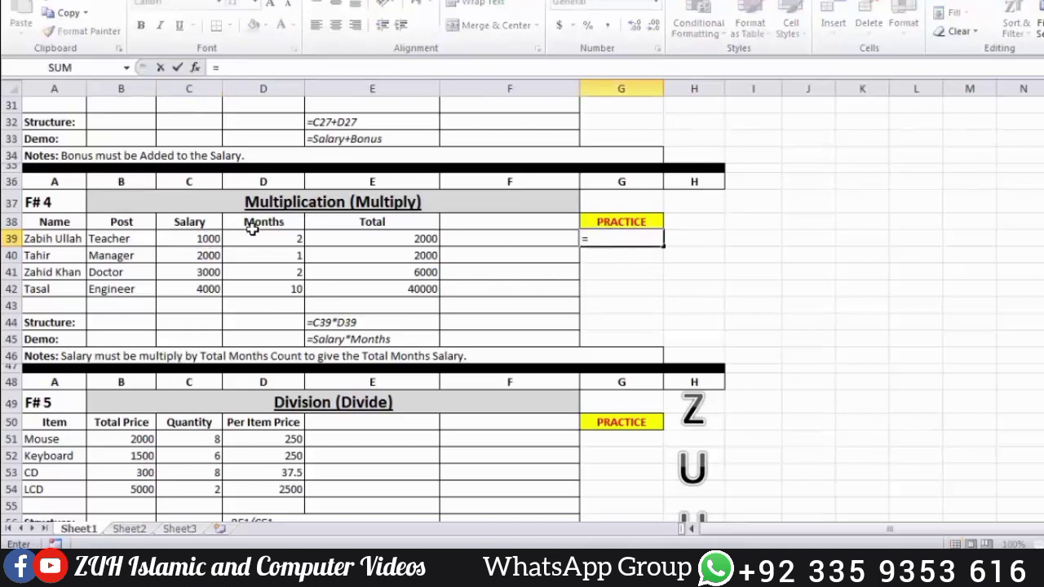
click(208, 238)
text(*)
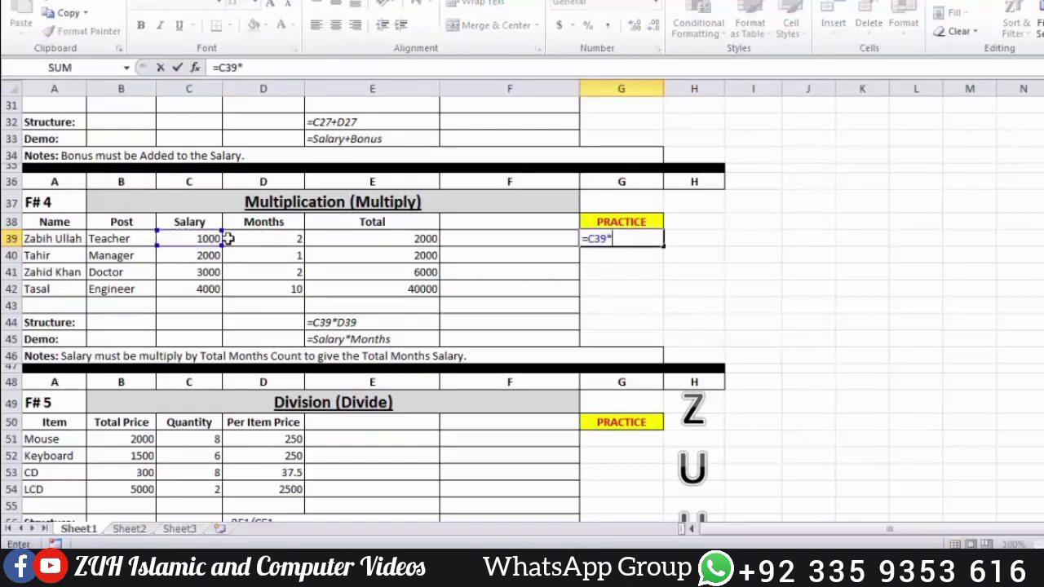
click(258, 242)
key(Return)
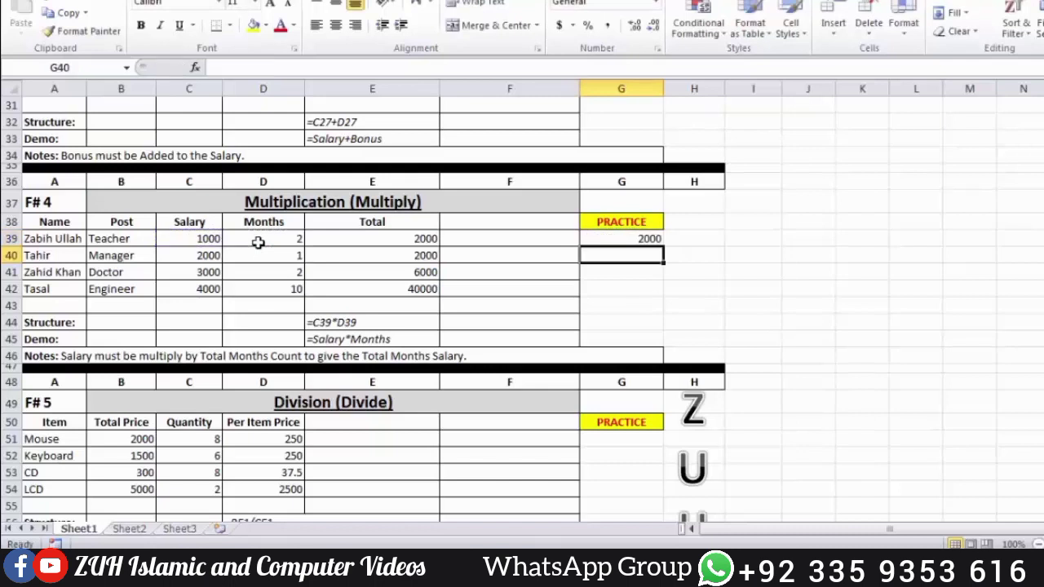
click(654, 237)
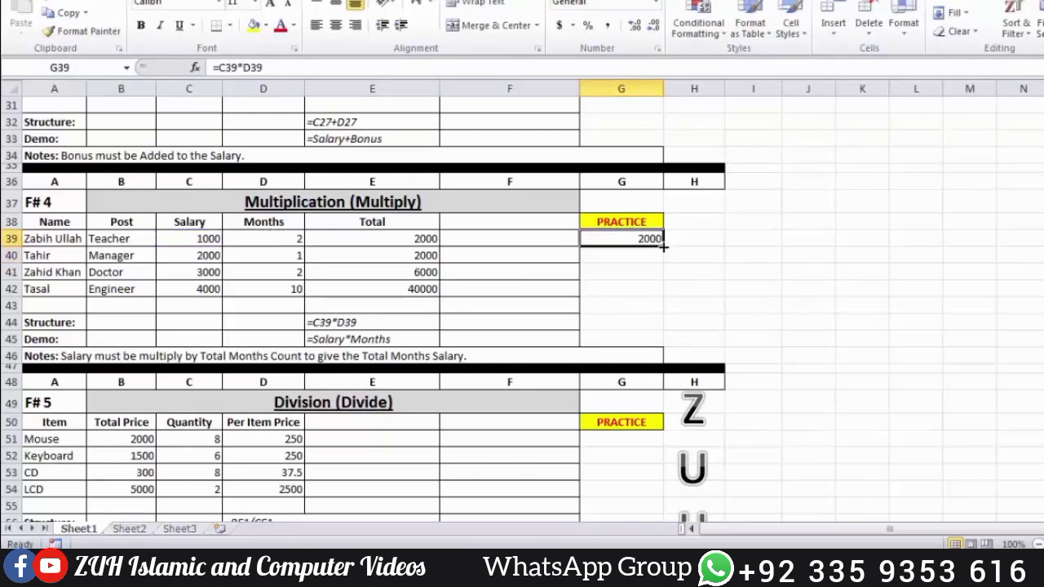
drag(658, 238, 662, 290)
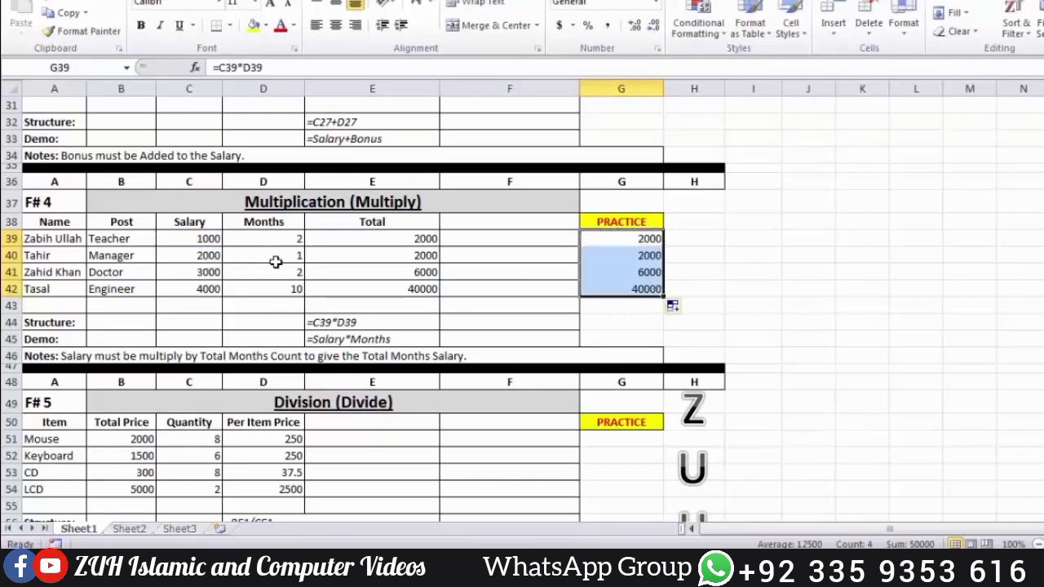
Verify the copied formulas in G40 and G42 against their Salary and Months values
click(212, 256)
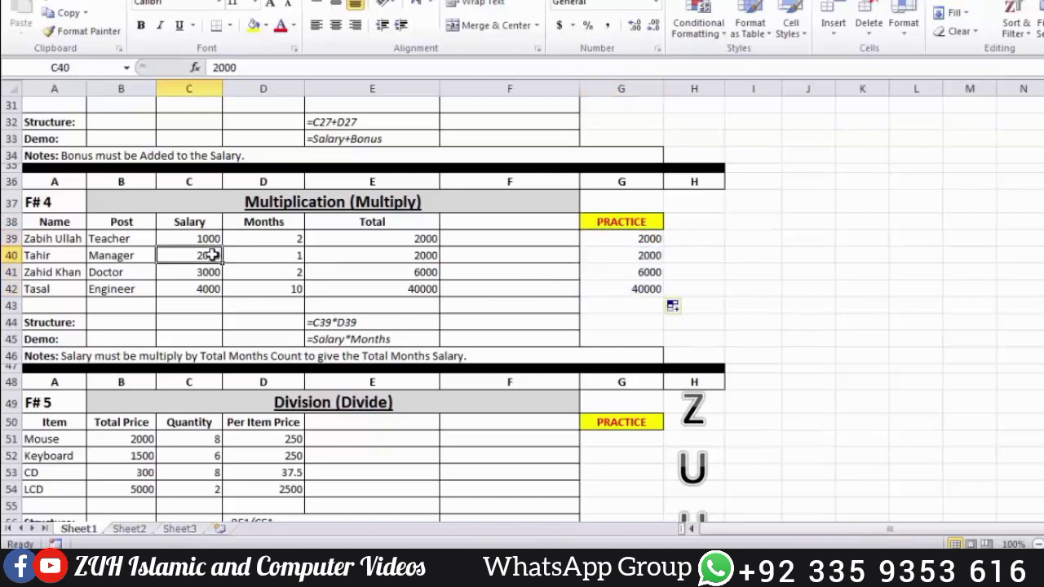
click(259, 256)
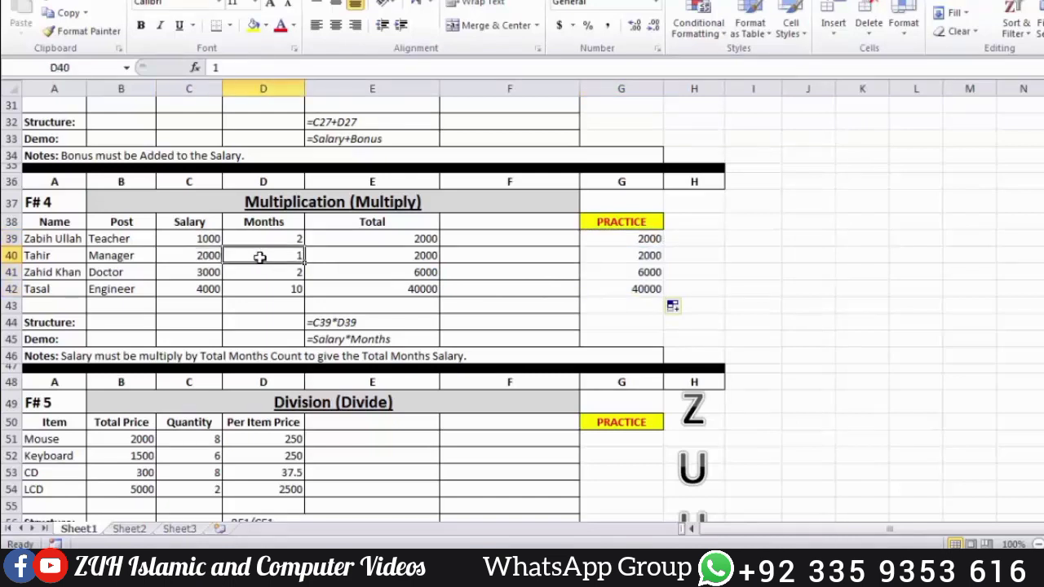
click(637, 257)
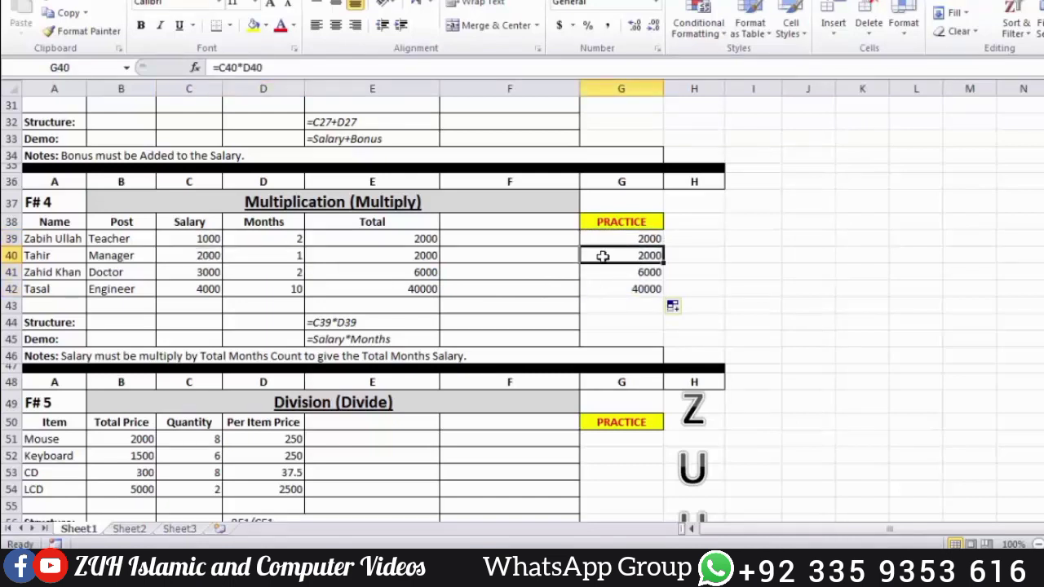
click(201, 290)
click(276, 289)
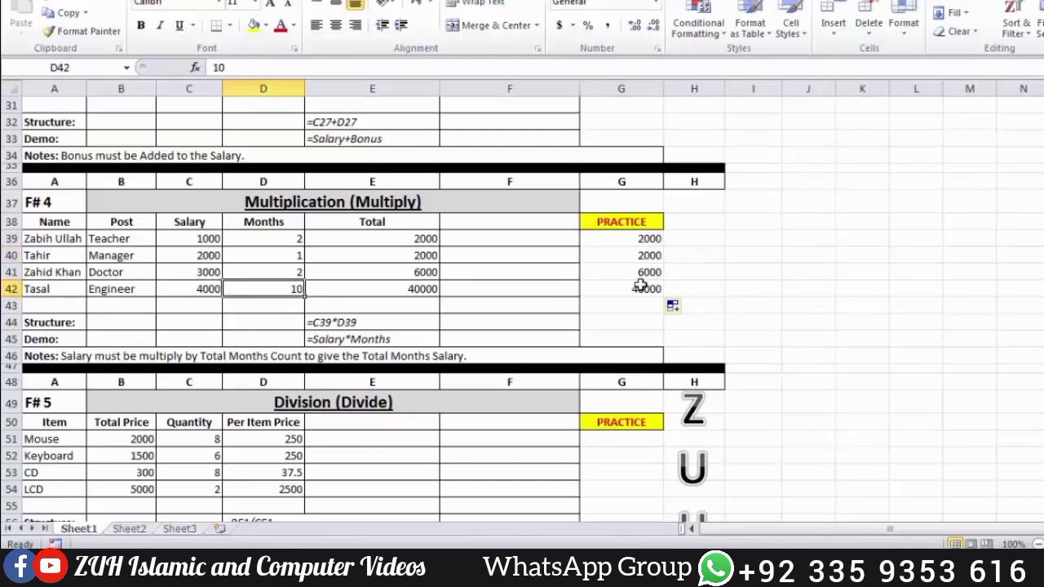
click(649, 290)
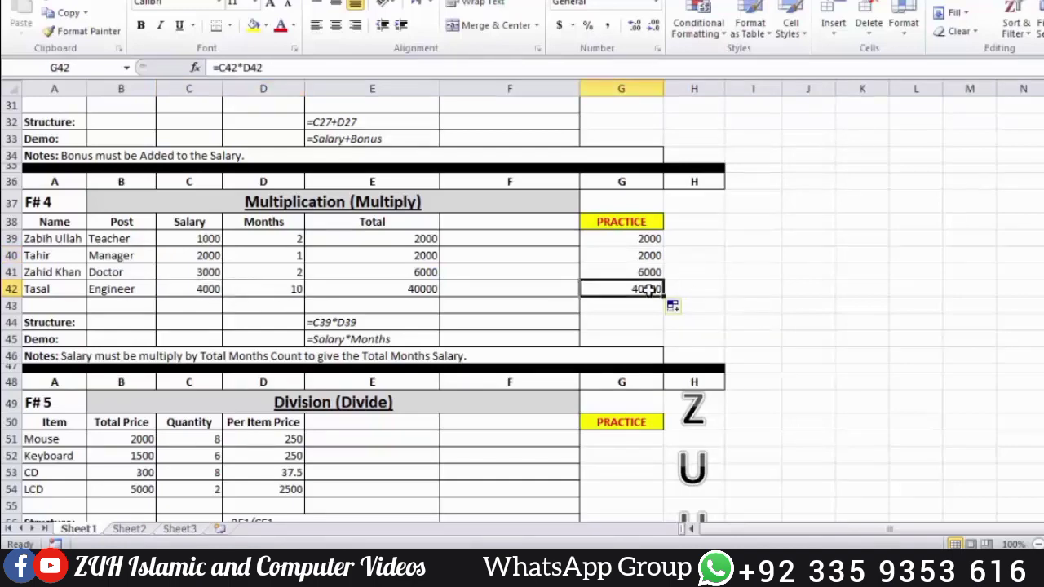
scroll(639, 291, down, 3)
scroll(639, 292, down, 1)
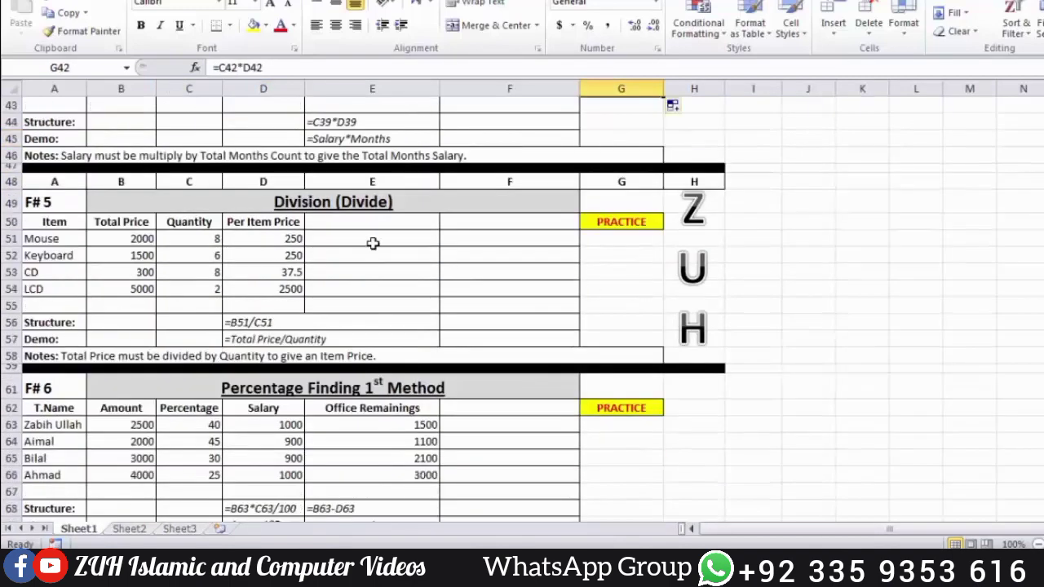
click(325, 204)
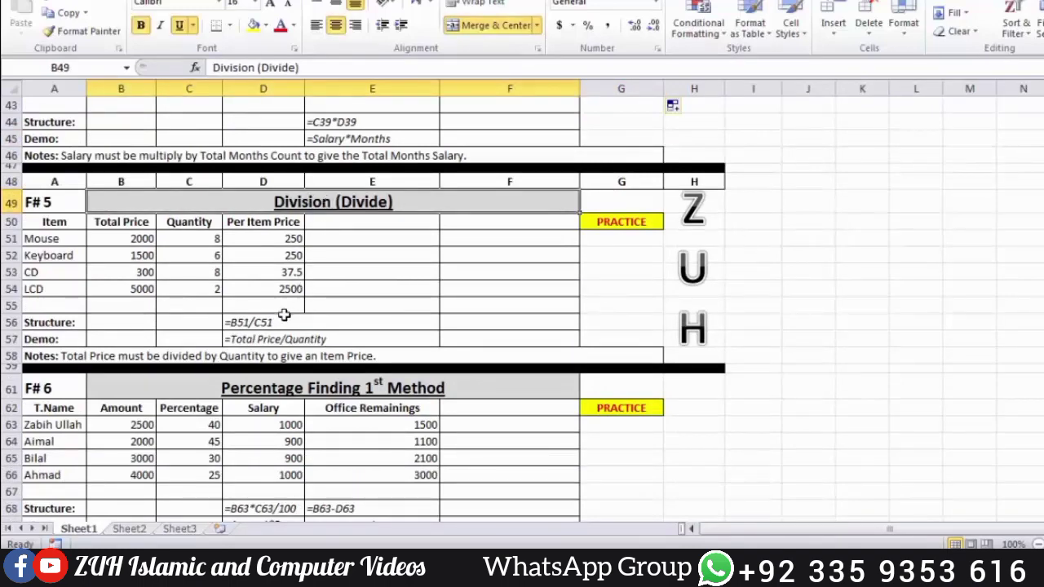
click(124, 238)
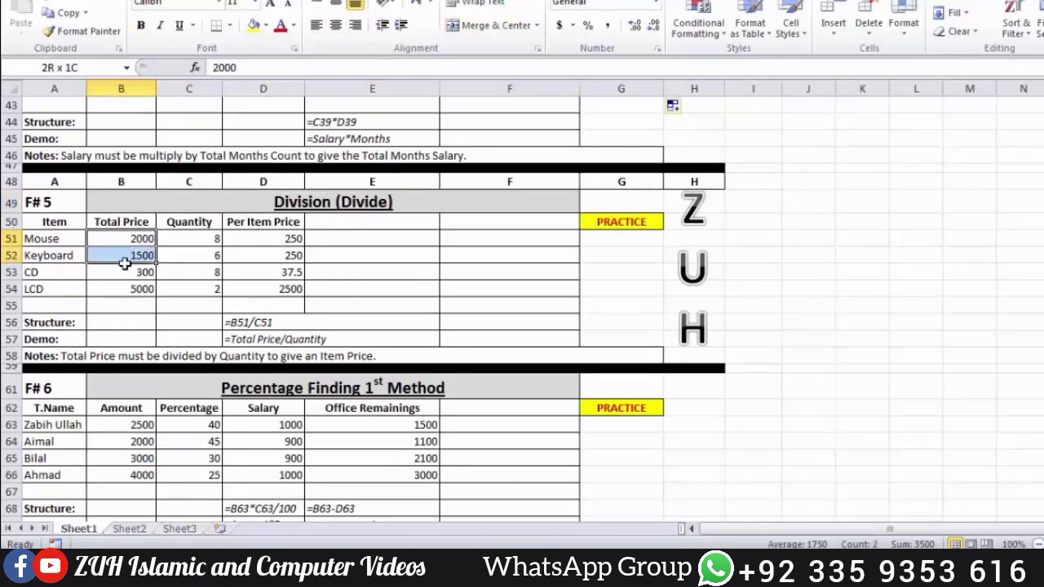
drag(124, 238, 122, 290)
click(128, 237)
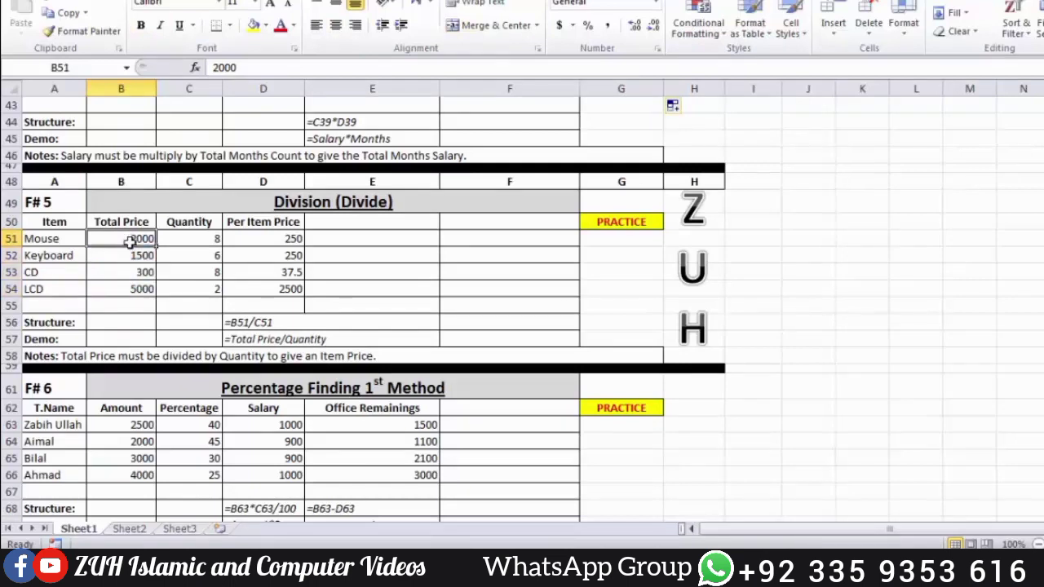
click(180, 239)
click(140, 241)
Enter =B51/C51 in G51 and fill it down to G54
click(621, 246)
text(=)
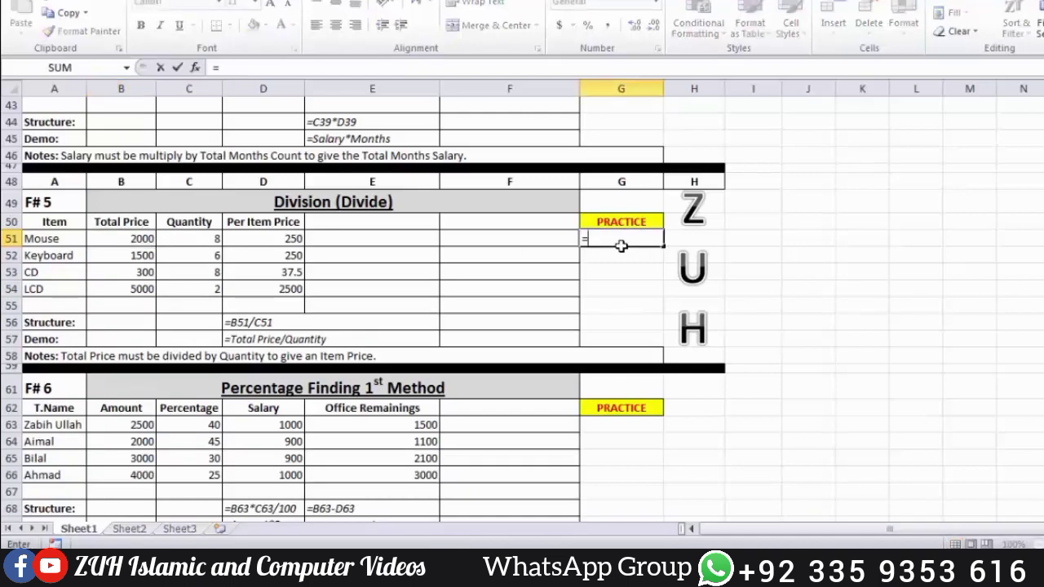
click(138, 240)
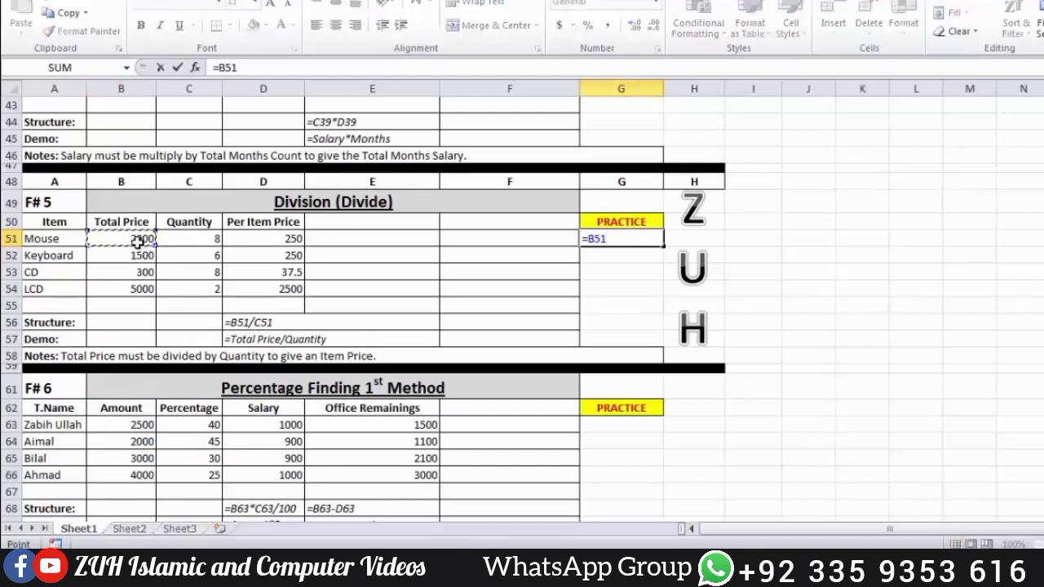
text(/)
click(185, 243)
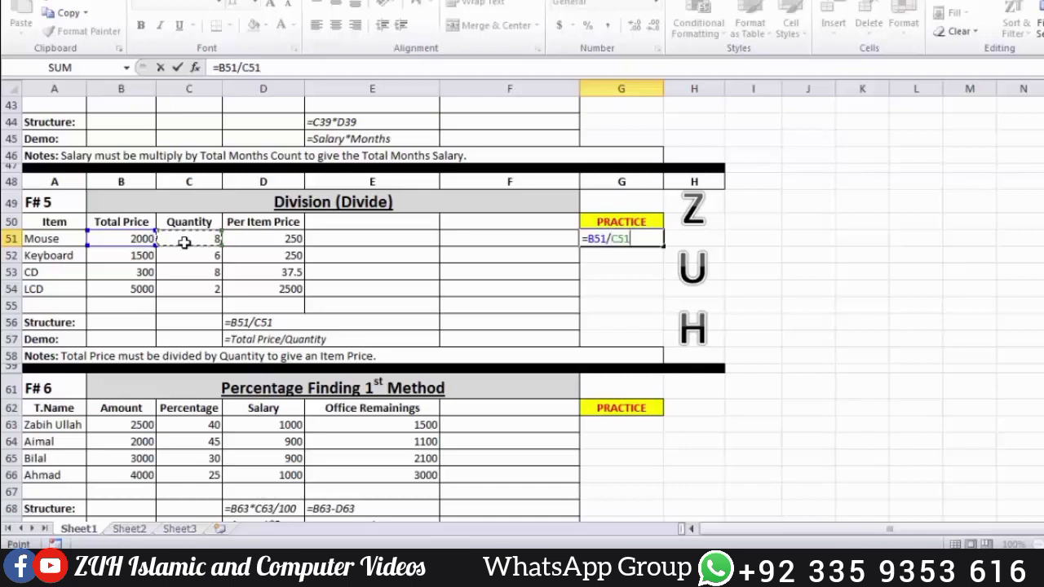
key(Return)
click(628, 237)
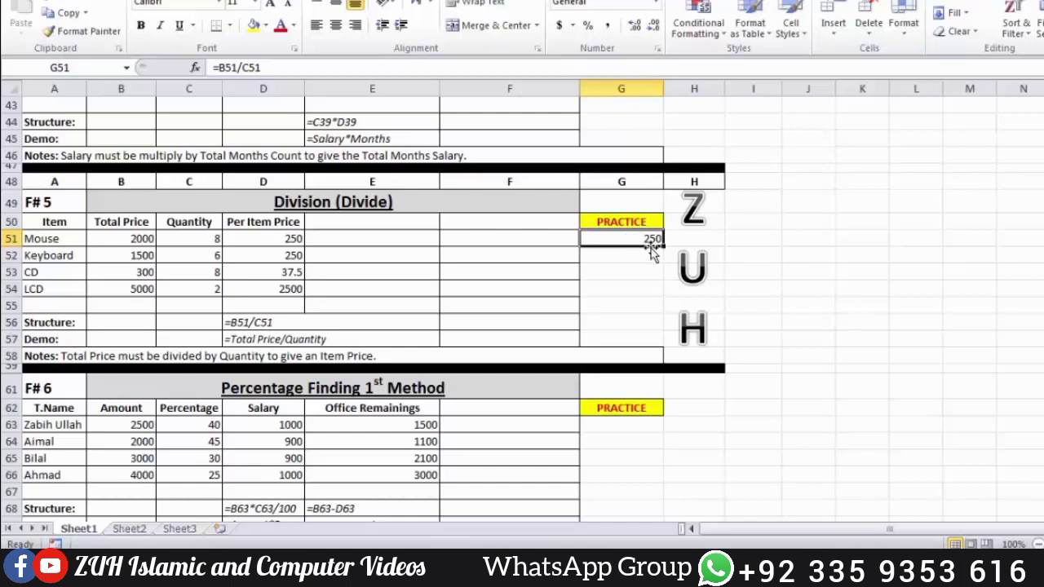
drag(662, 245, 659, 287)
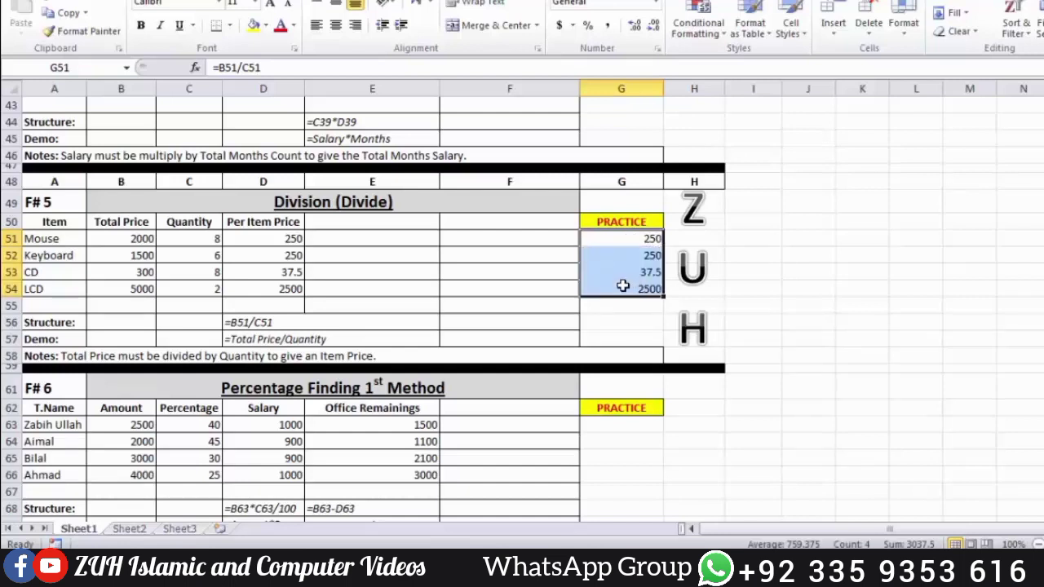
click(622, 288)
Check the LCD row's total price and quantity, then point out the division formula structure
click(67, 290)
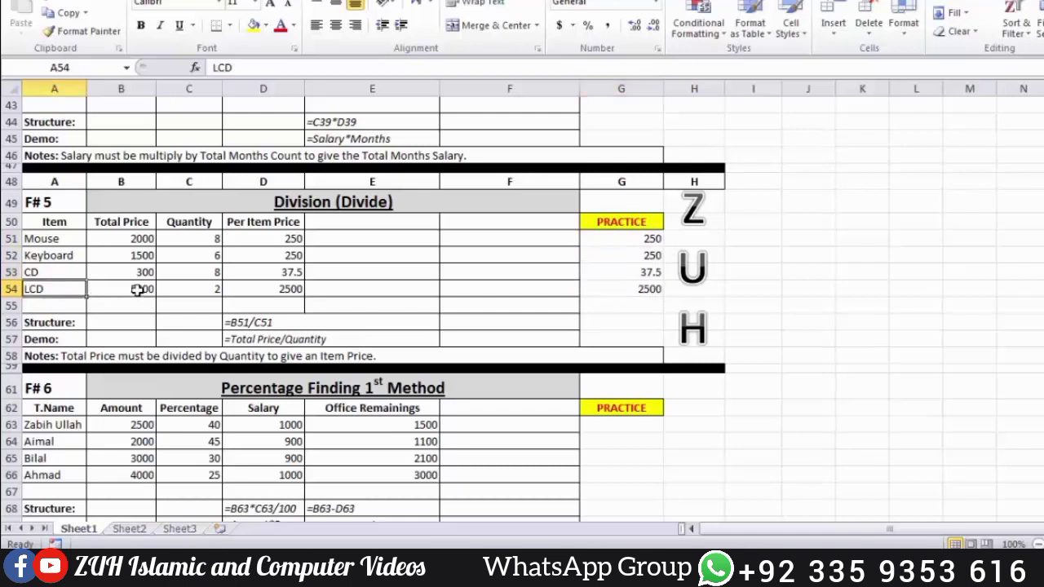
click(139, 290)
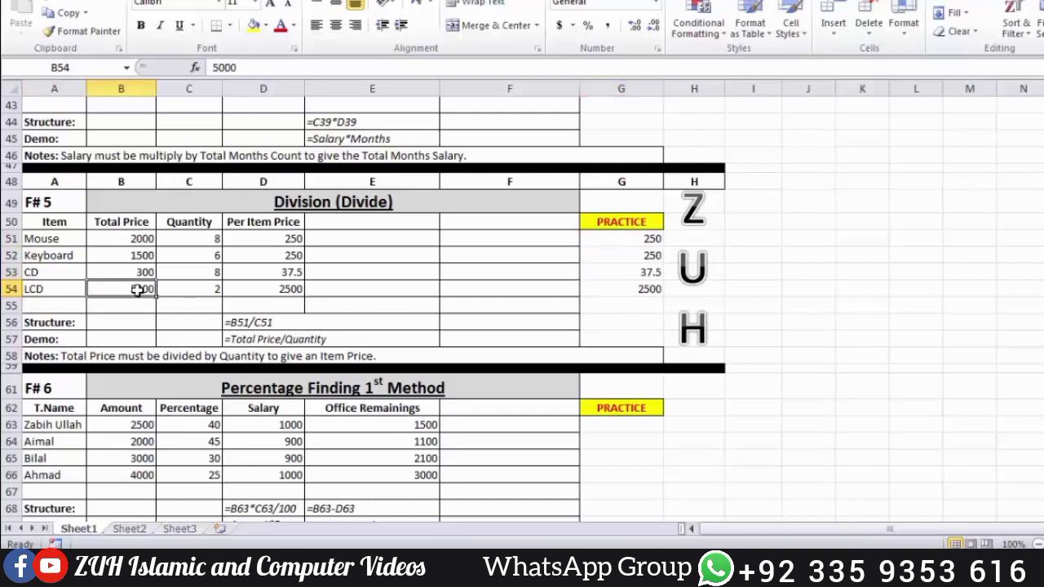
click(184, 289)
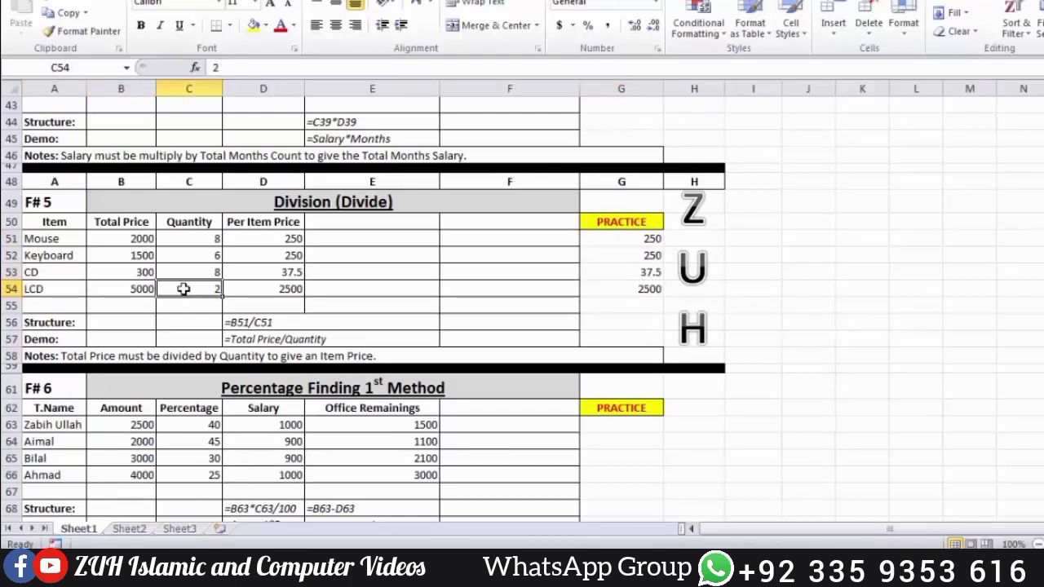
click(143, 288)
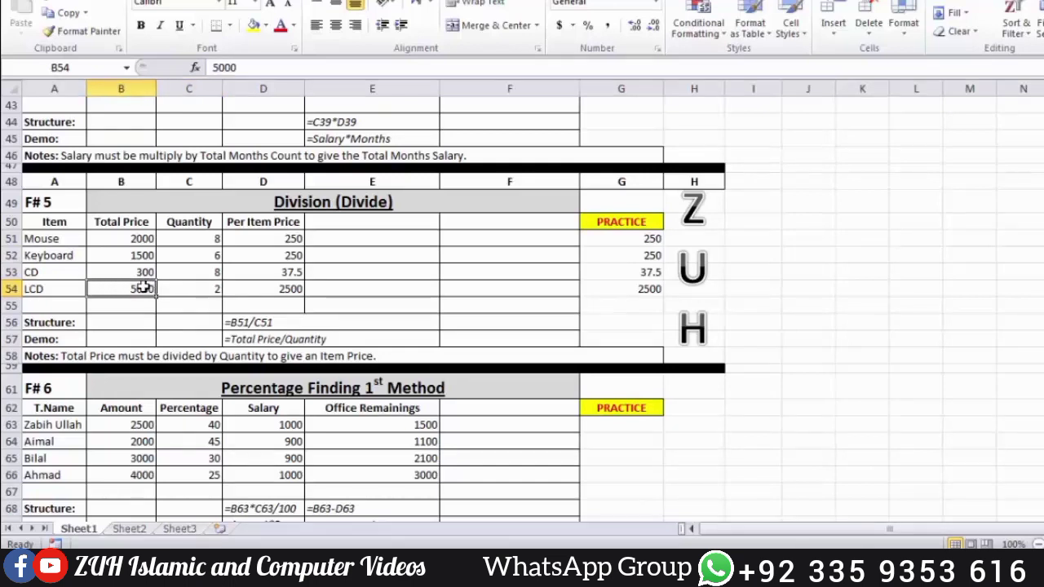
click(195, 289)
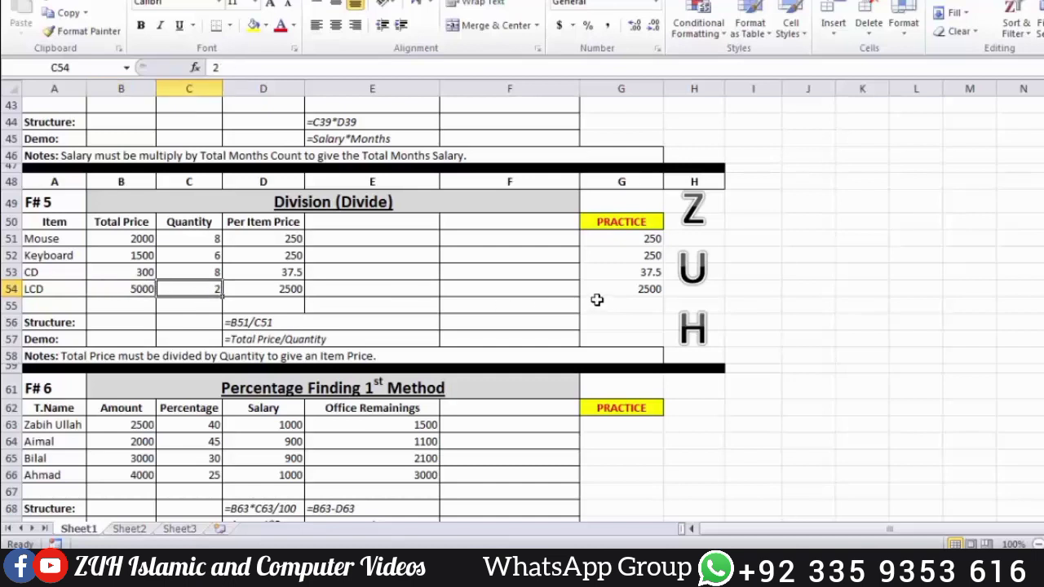
click(251, 323)
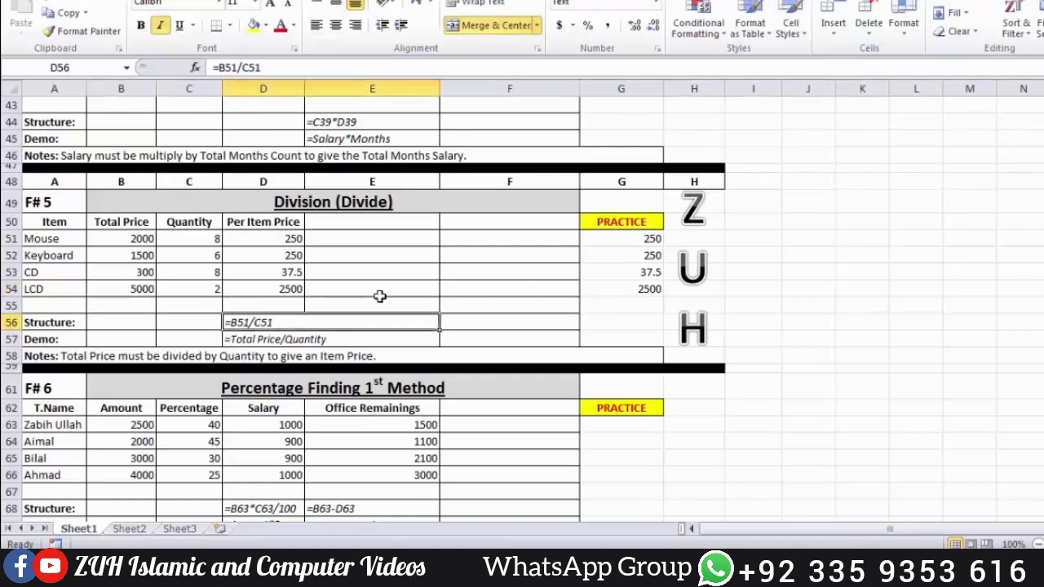
scroll(379, 296, down, 2)
scroll(380, 296, down, 2)
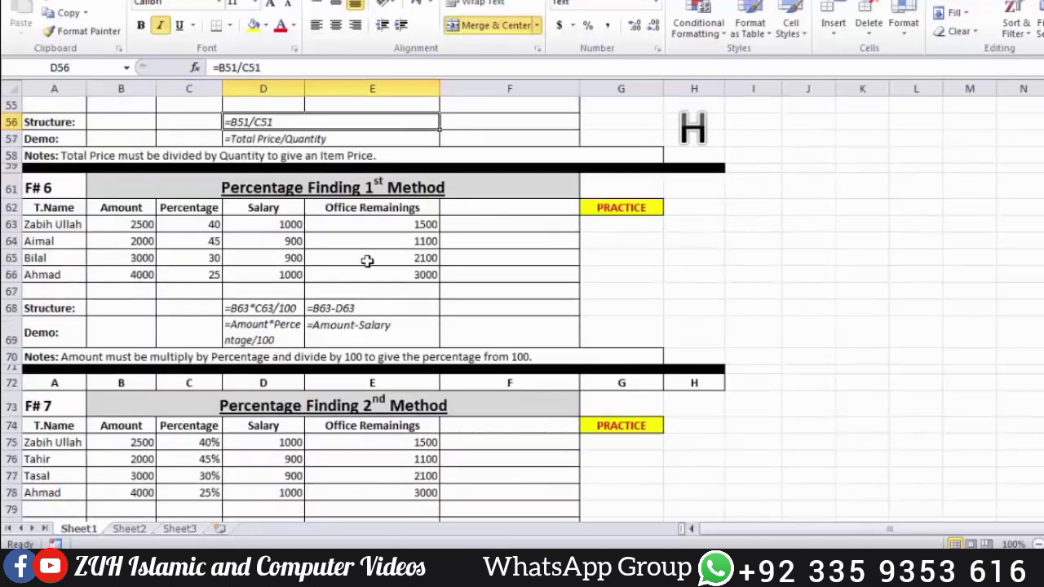
click(321, 188)
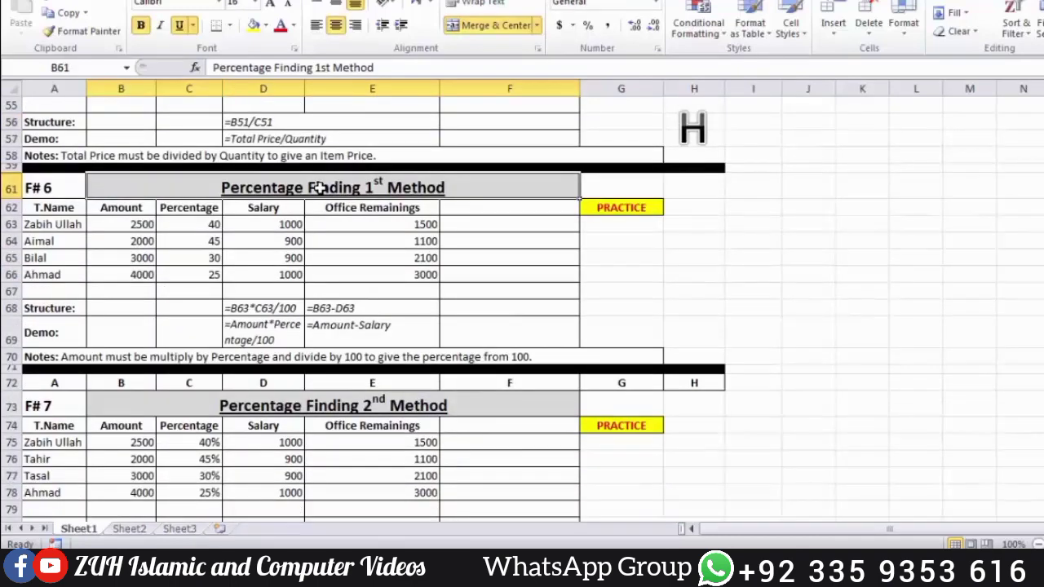
click(131, 226)
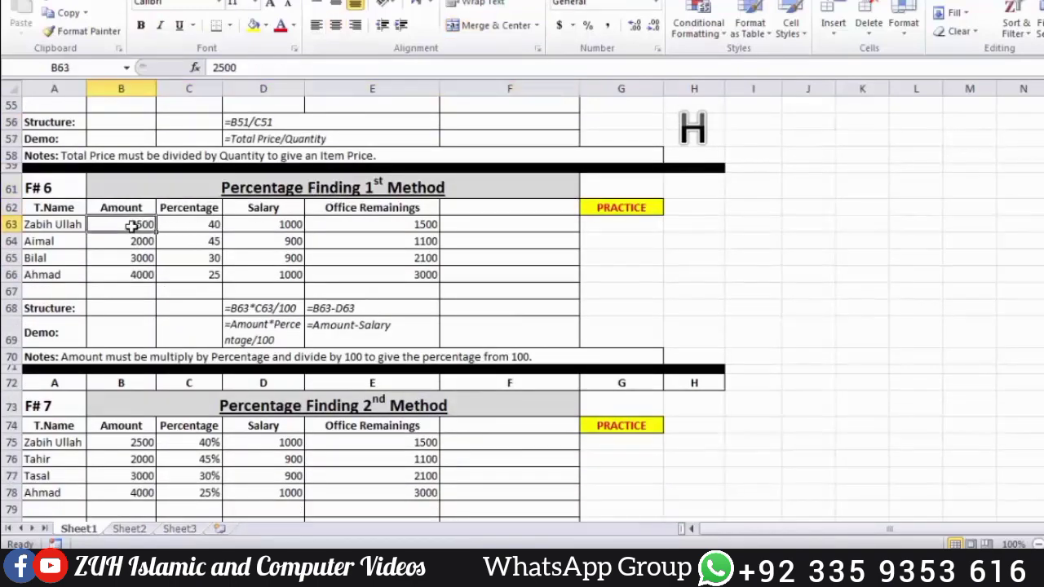
click(194, 221)
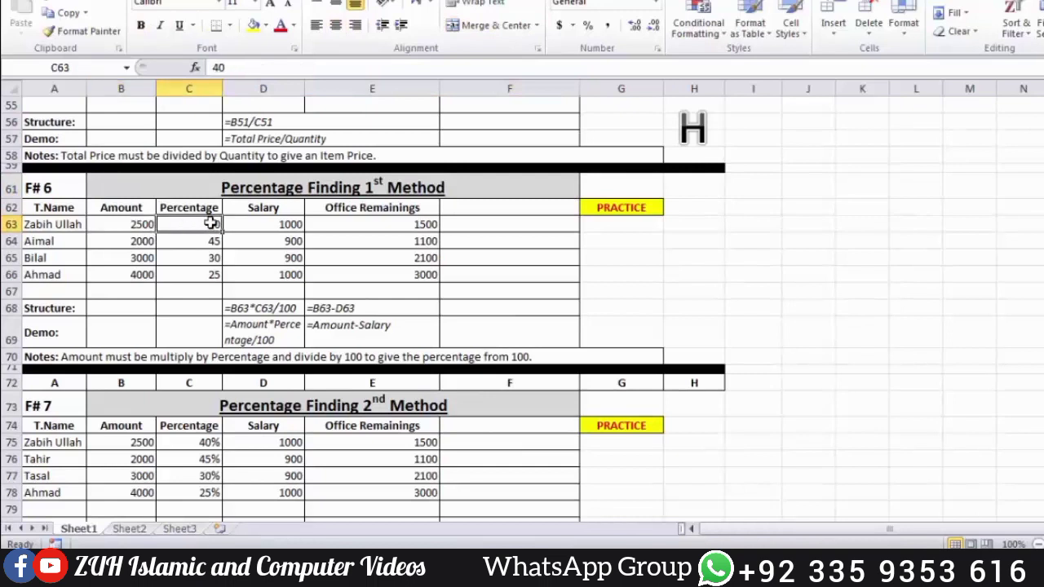
click(202, 241)
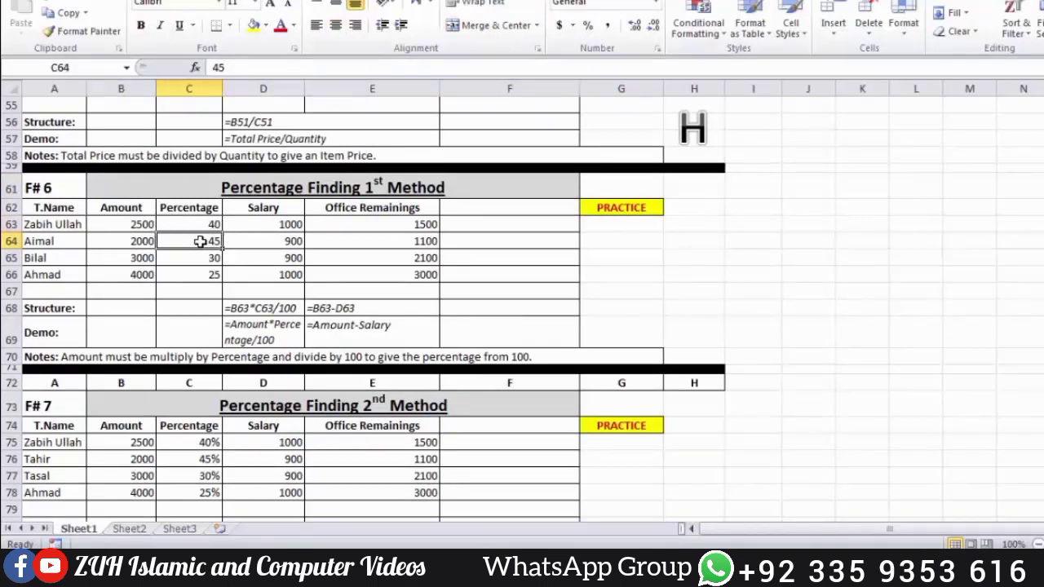
click(198, 258)
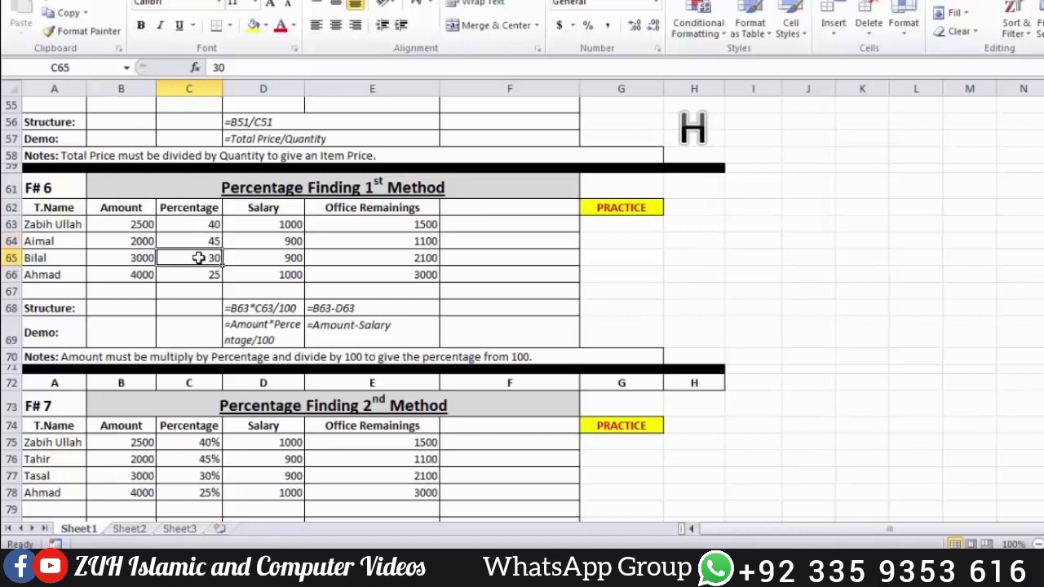
click(198, 276)
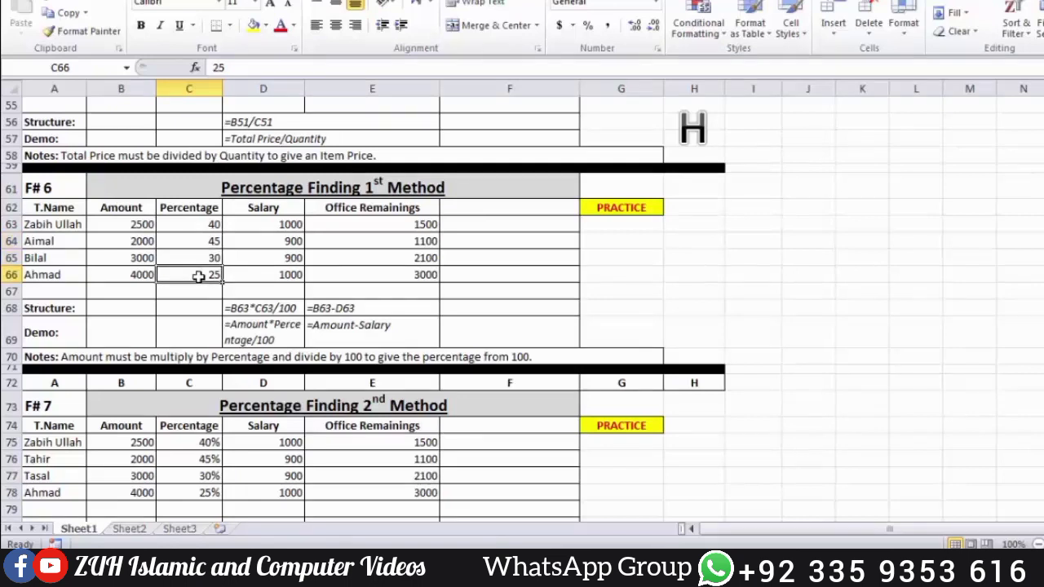
click(139, 228)
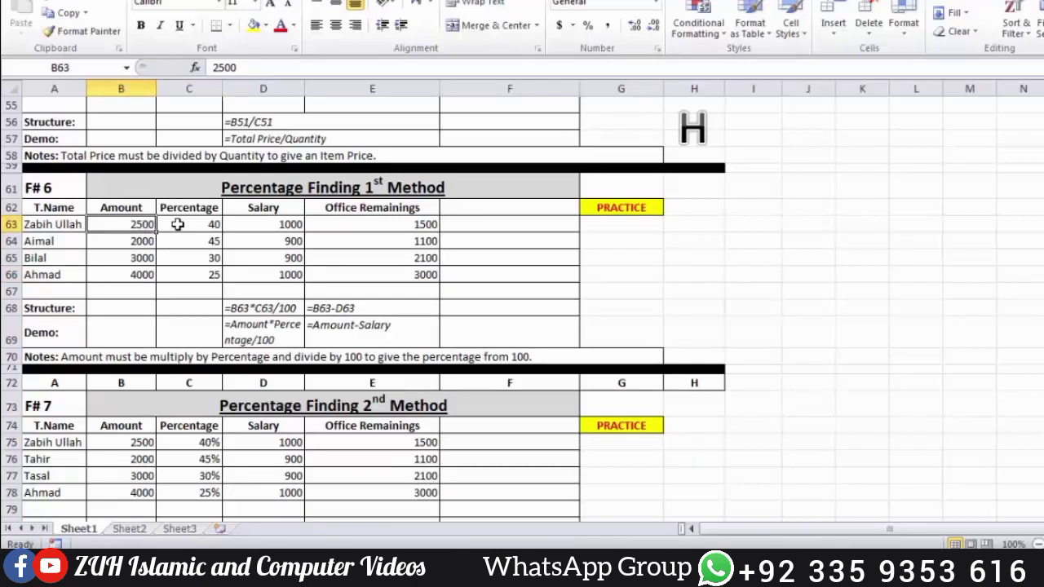
click(177, 224)
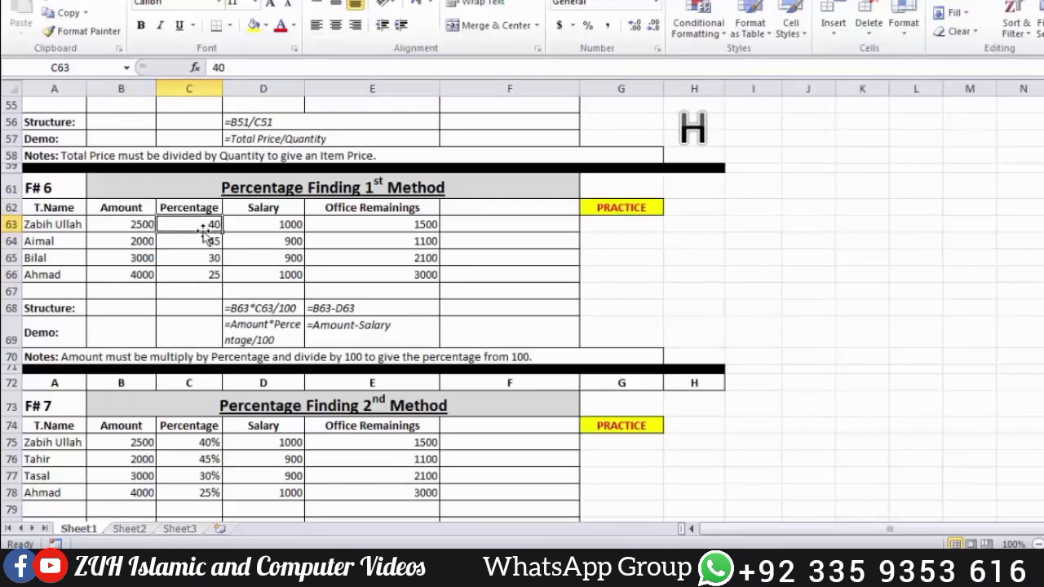
Enter =B63*C63/100 in G63, multiplying Amount 2500 by Percentage 40, divided by 100
click(644, 226)
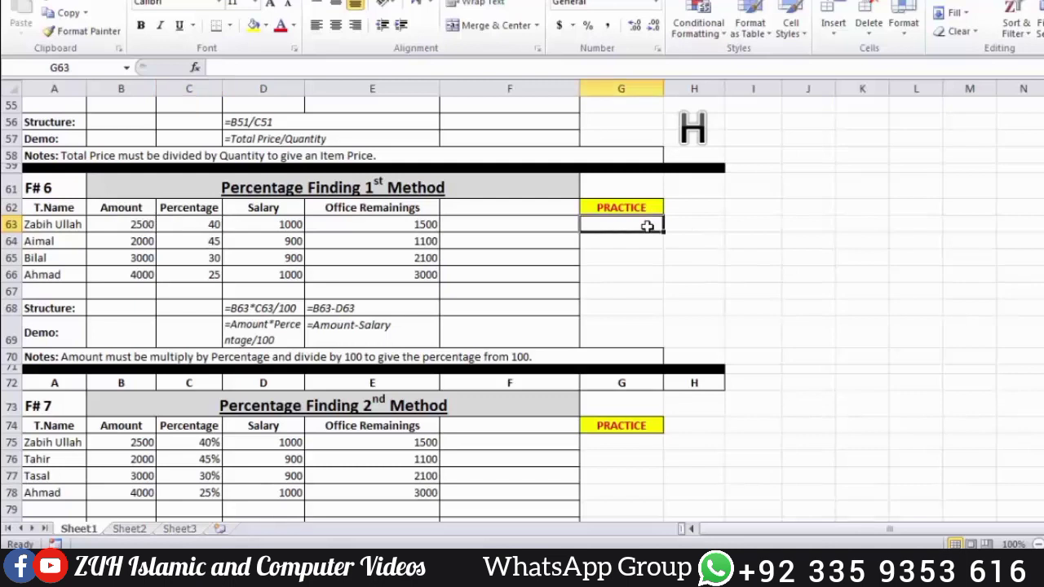
text(=)
click(134, 225)
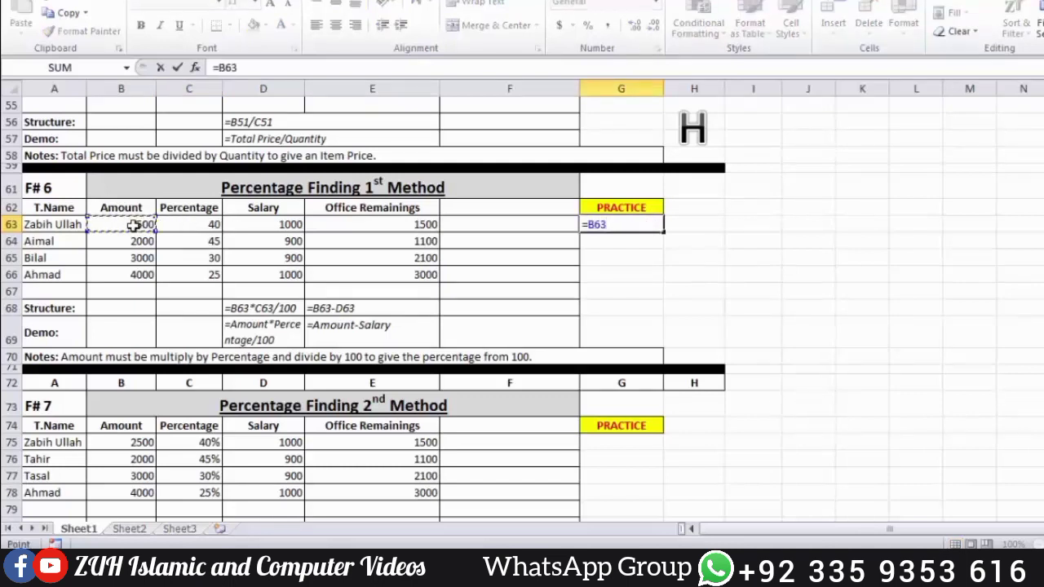
text(*)
click(181, 223)
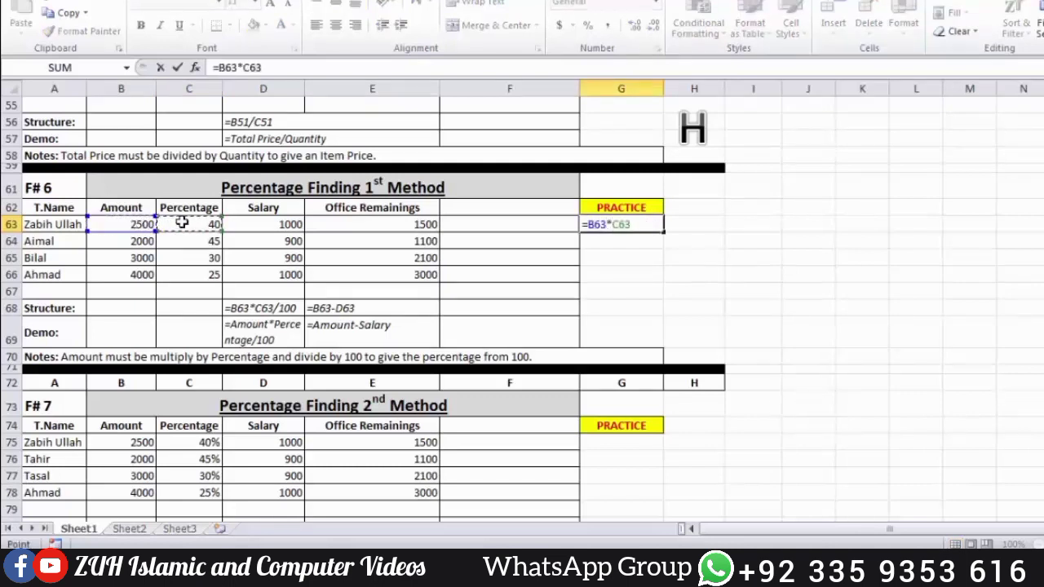
text(/100)
key(Return)
Fill the formula down to G66 and check the results 900, 900 and 1000
key(Up)
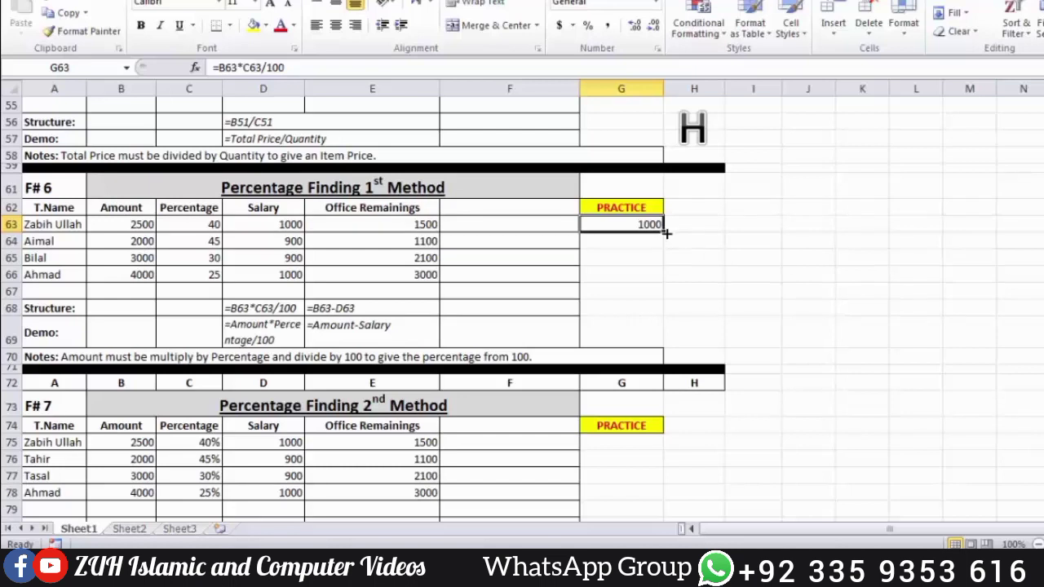
drag(663, 232, 663, 286)
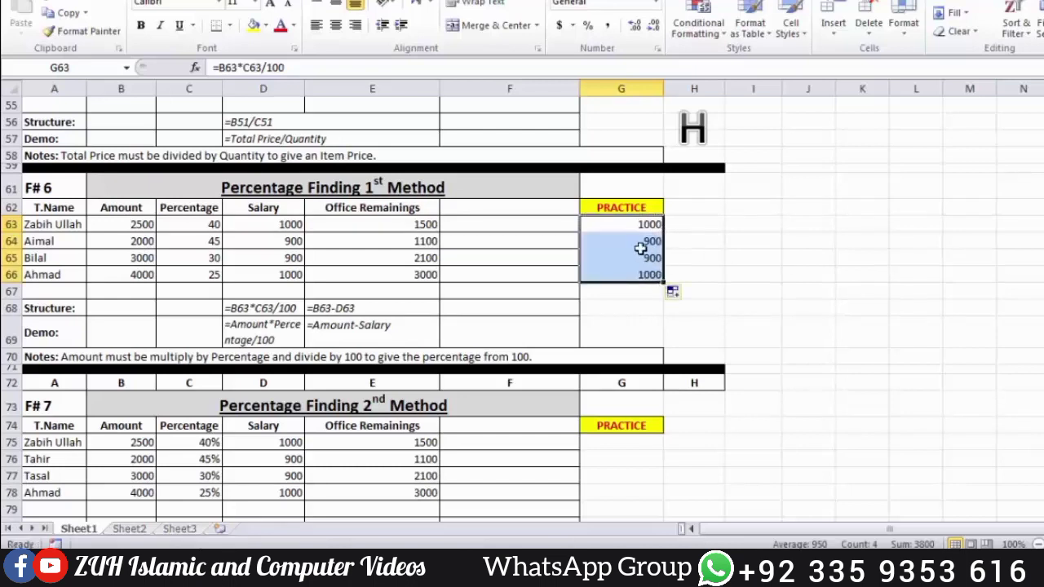
click(637, 225)
click(641, 242)
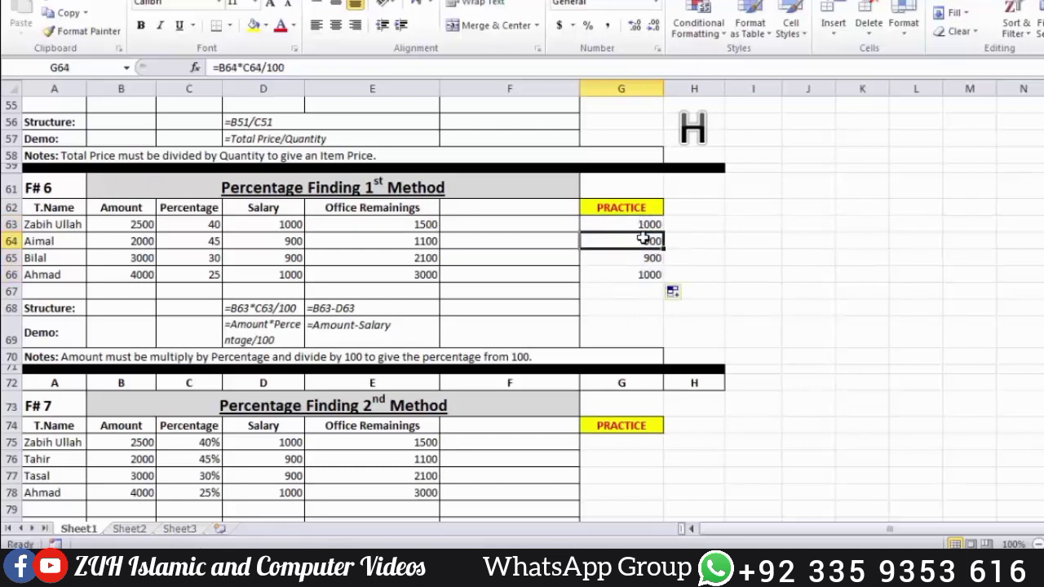
click(645, 258)
click(645, 275)
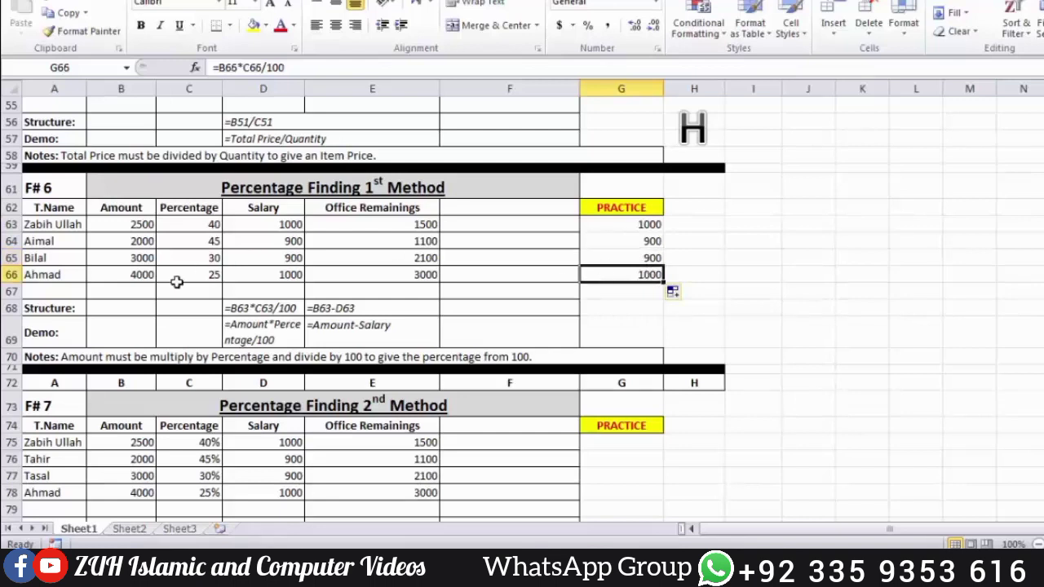
Compare Ahmad's and Bilal's Amount, percentage and Salary formula with the practice results
click(134, 277)
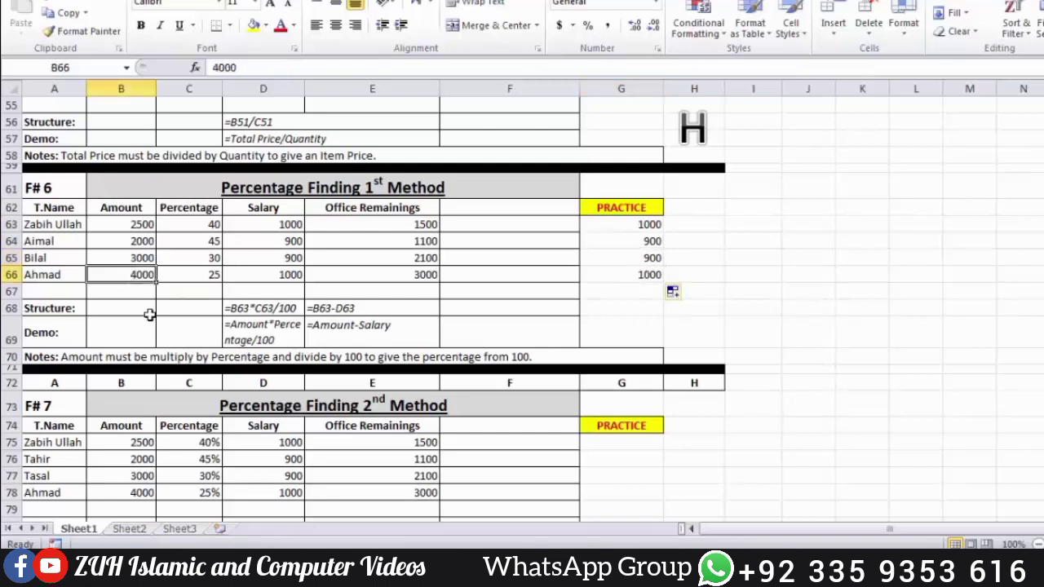
key(Right)
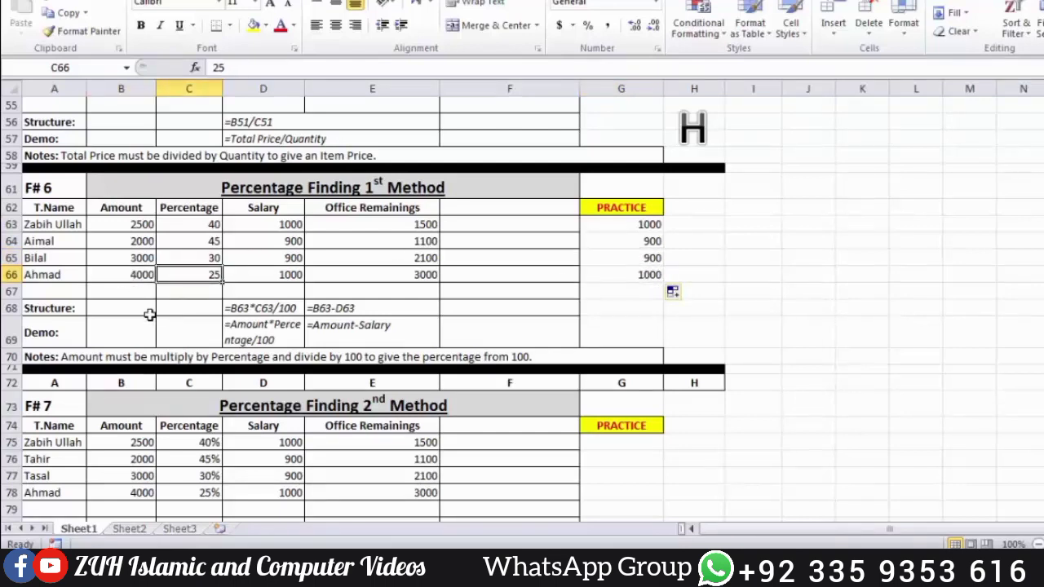
key(Right)
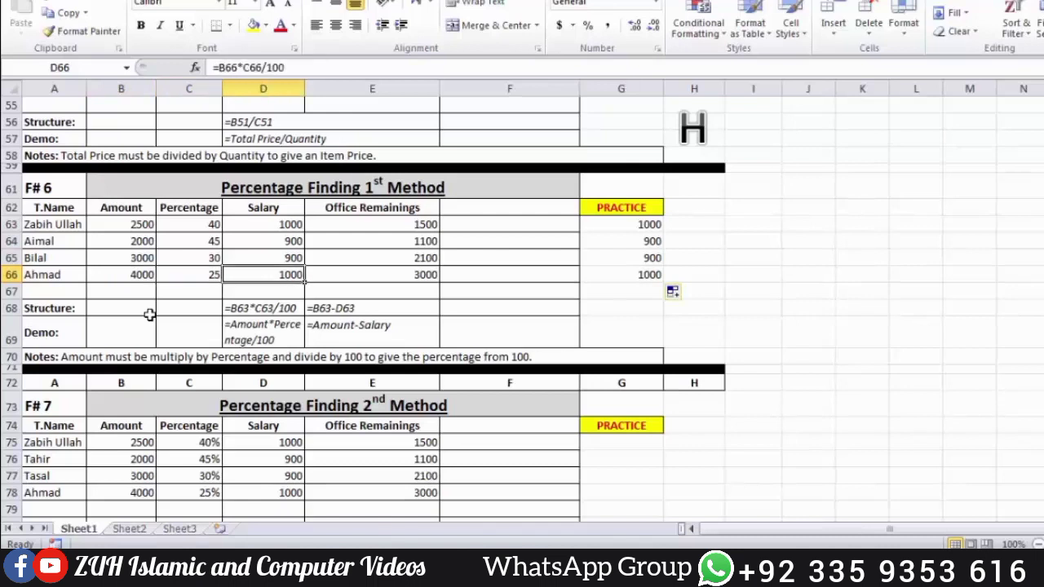
click(135, 260)
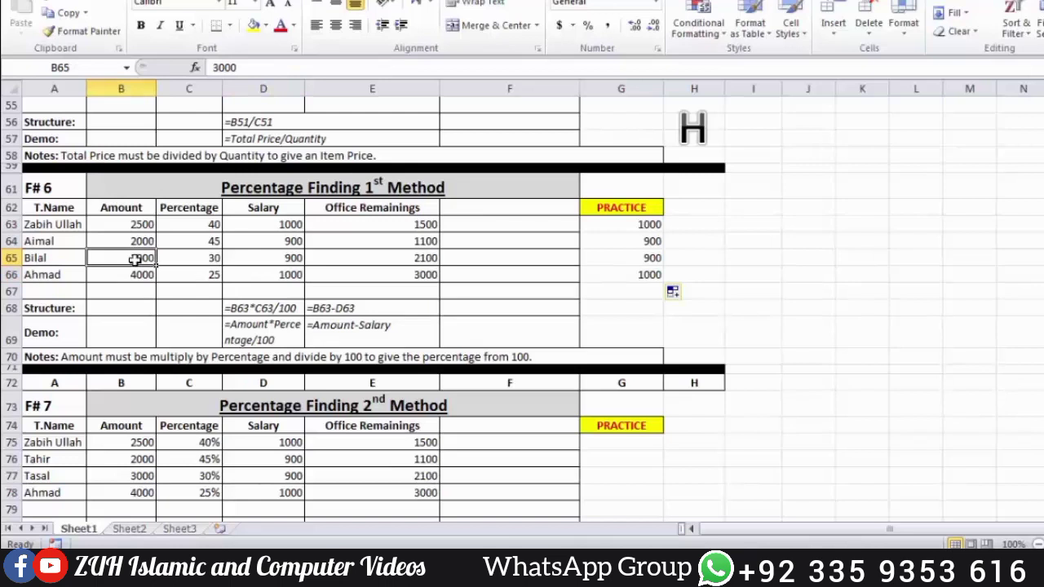
click(188, 259)
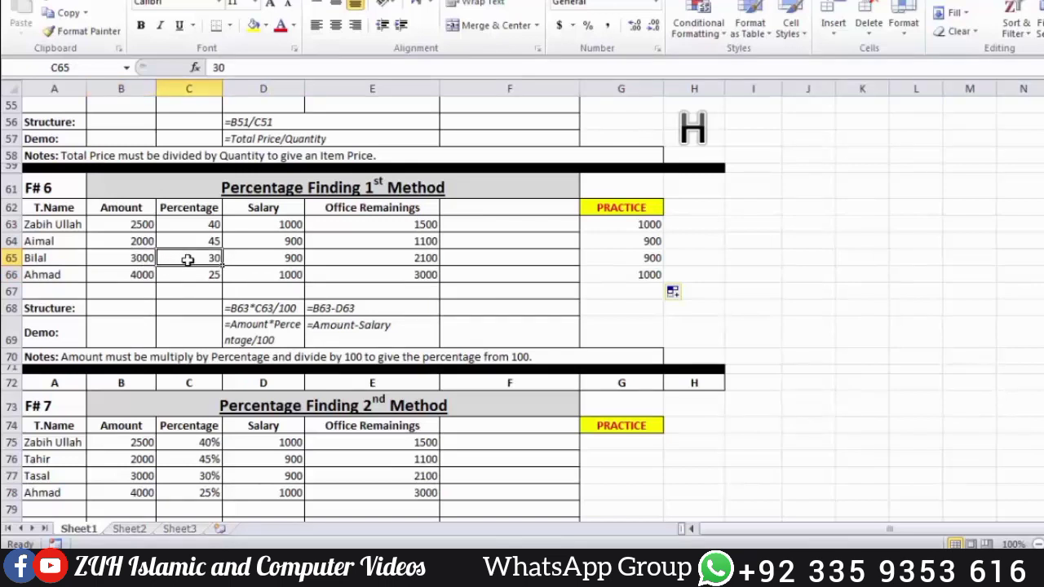
click(271, 258)
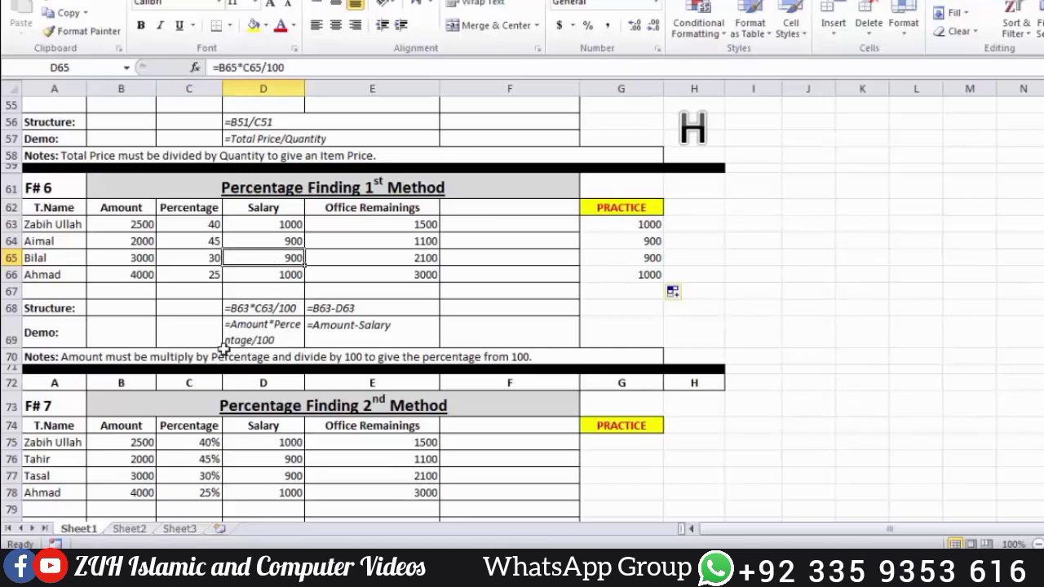
scroll(451, 274, down, 3)
scroll(450, 274, down, 1)
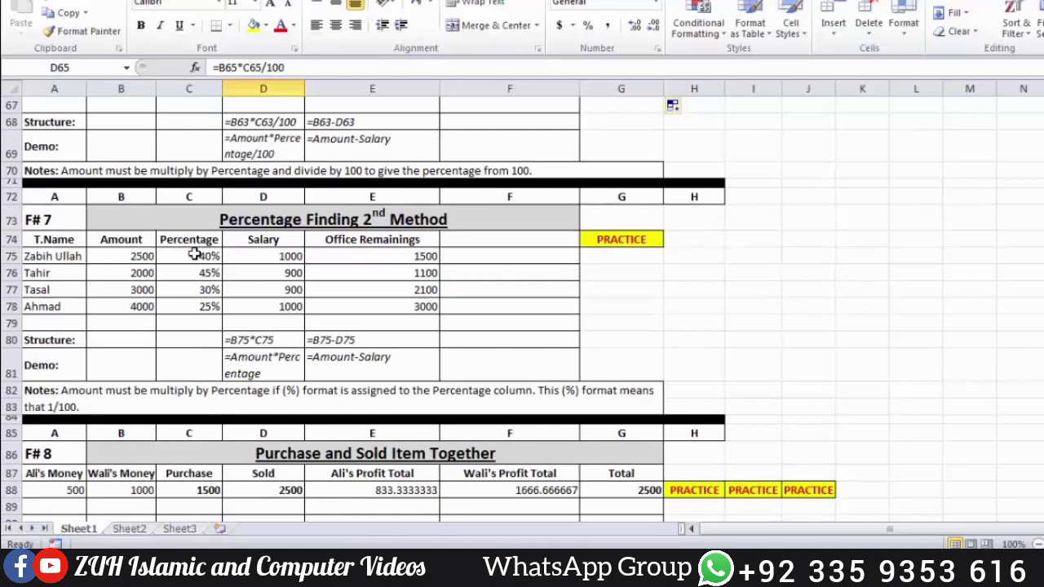
drag(203, 256, 196, 308)
scroll(194, 305, up, 3)
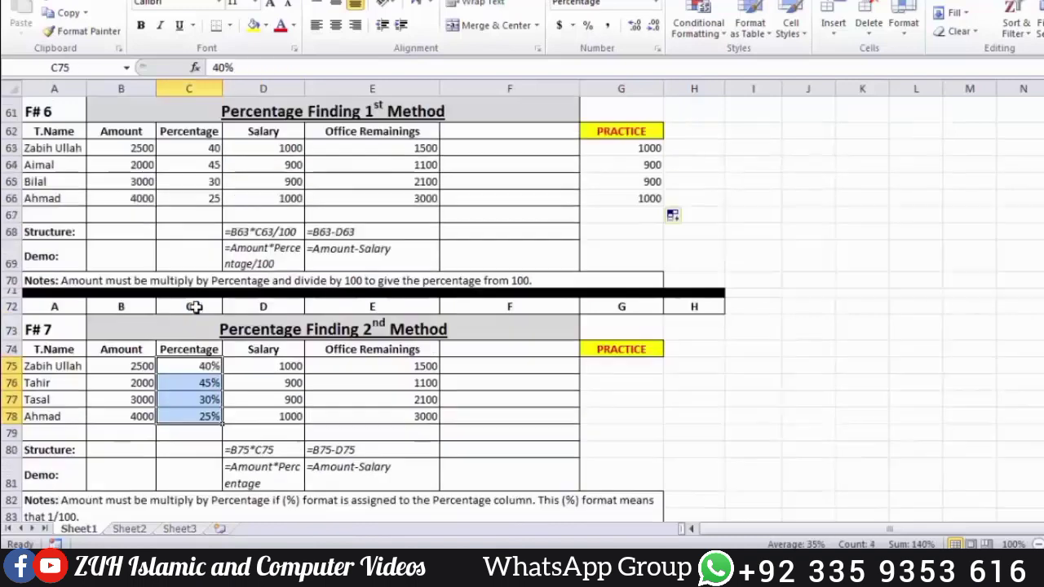
drag(193, 174, 194, 216)
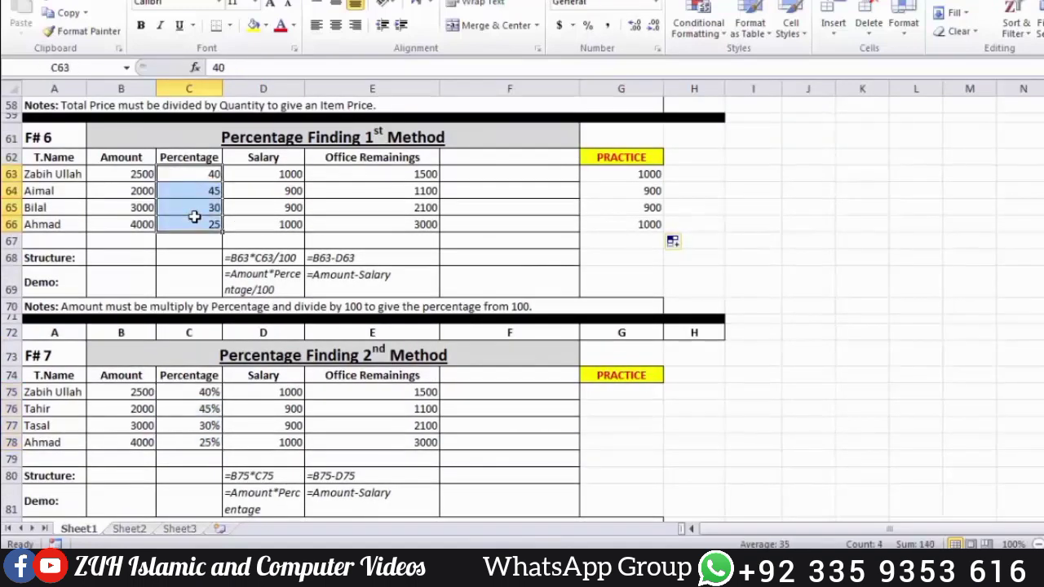
drag(194, 392, 195, 441)
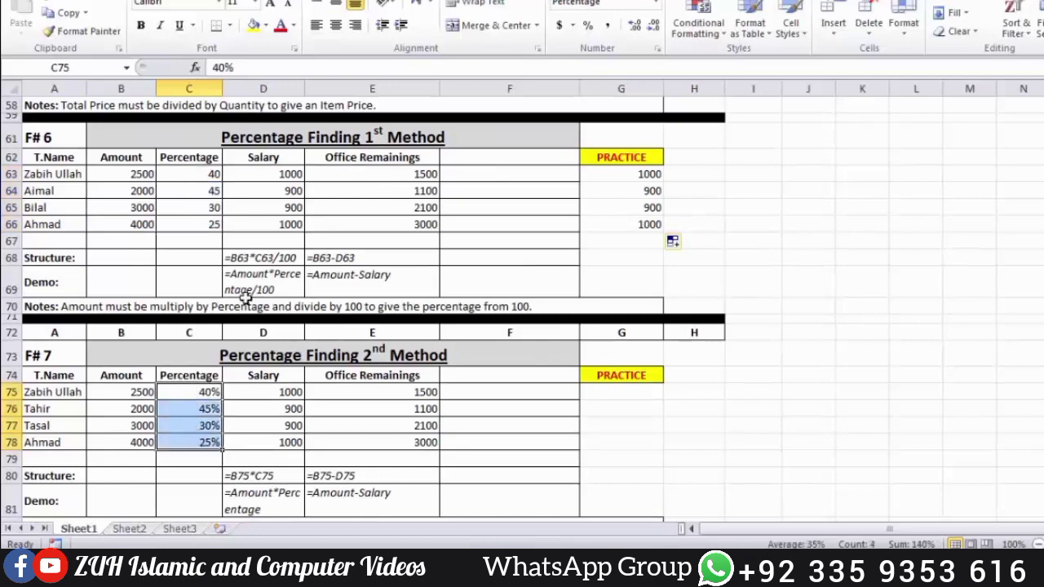
scroll(269, 249, down, 3)
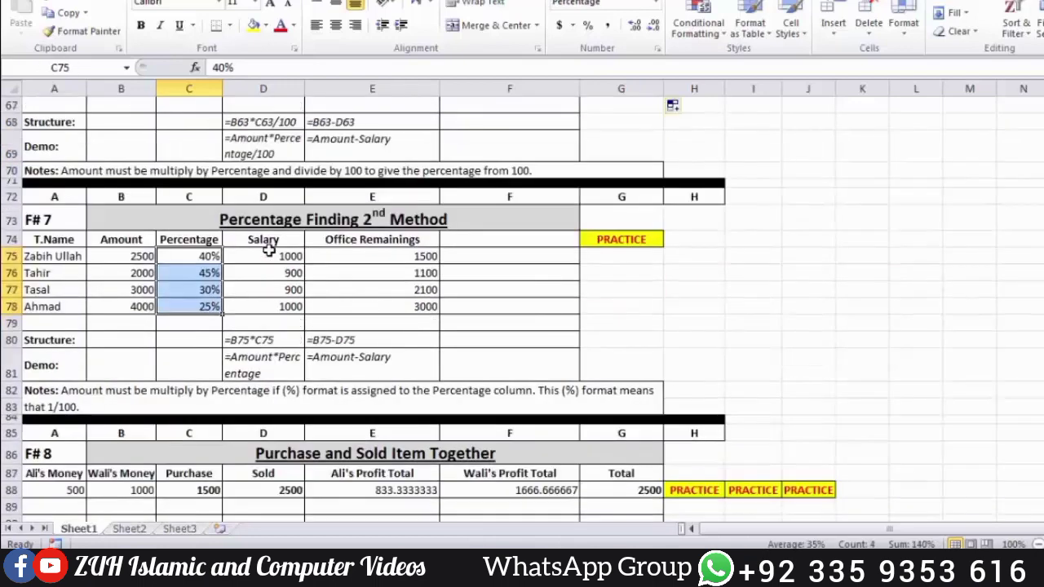
click(194, 260)
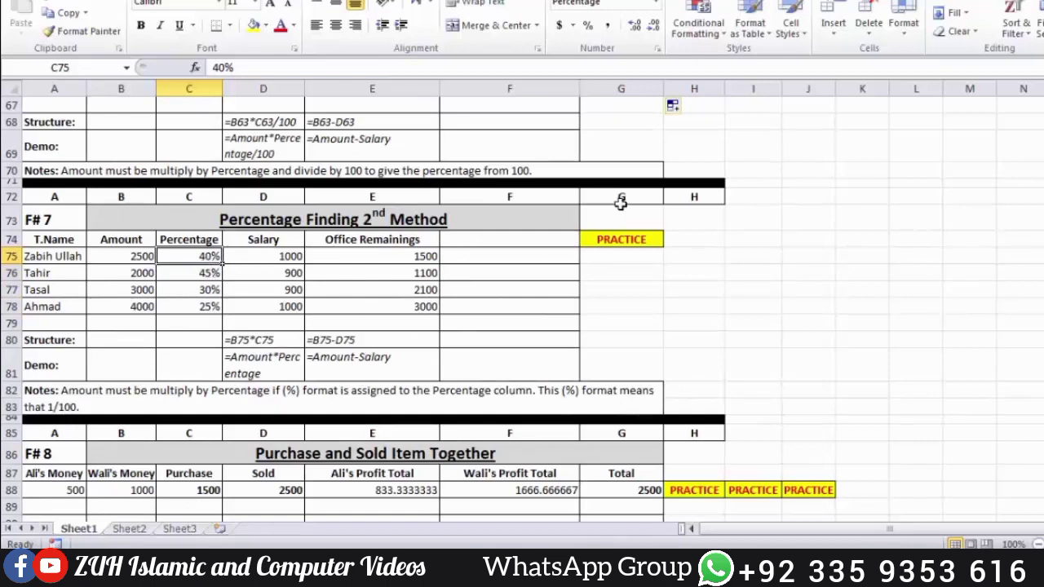
Enter =B75*C75 in G75, multiplying the Amount 2500 by 40%
click(639, 256)
text(=)
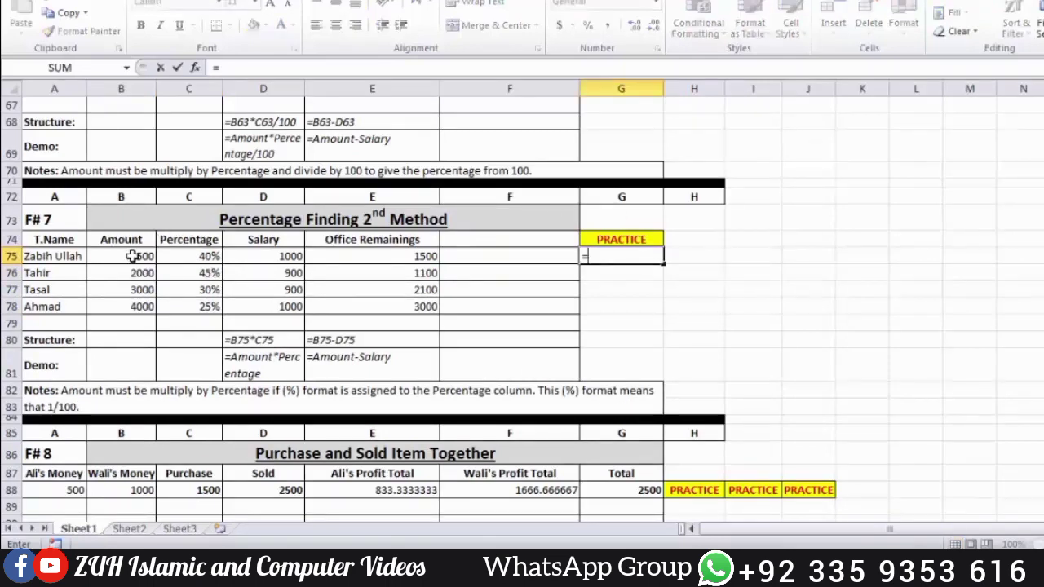
click(133, 255)
text(*)
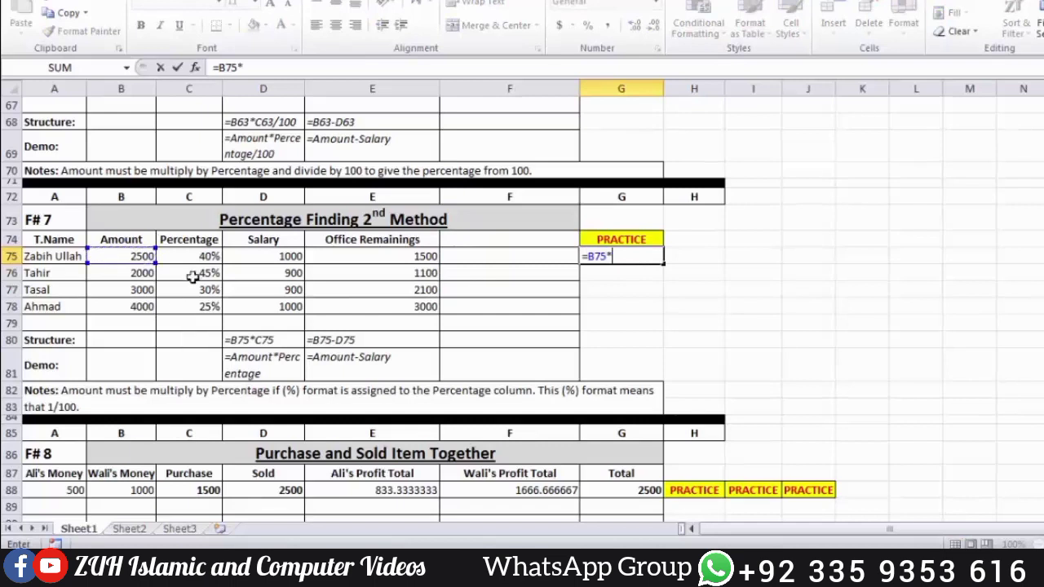
click(200, 256)
key(Return)
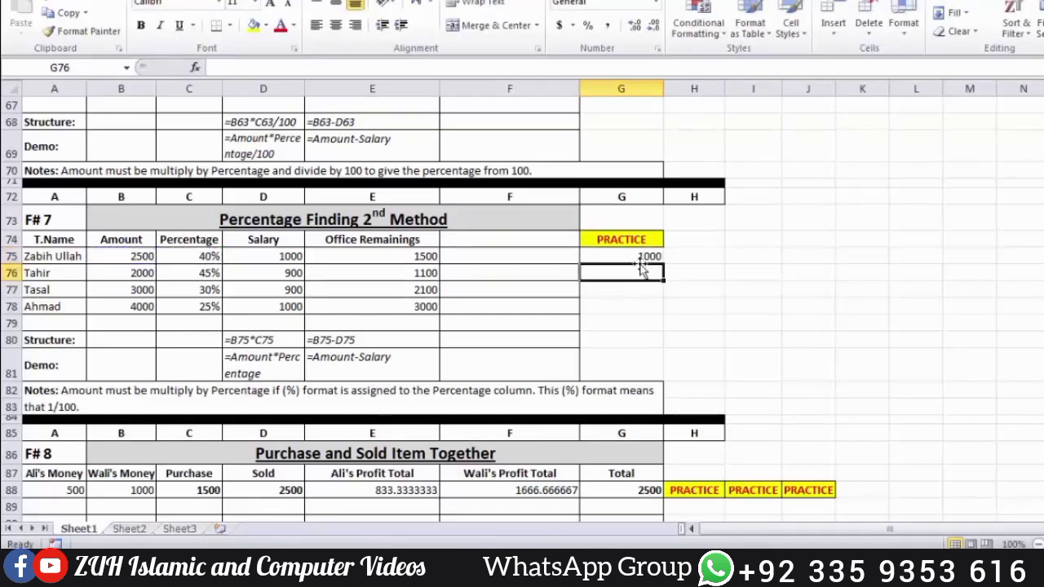
Fill the formula down through G78 to get 1000, 900, 900 and 1000
click(644, 256)
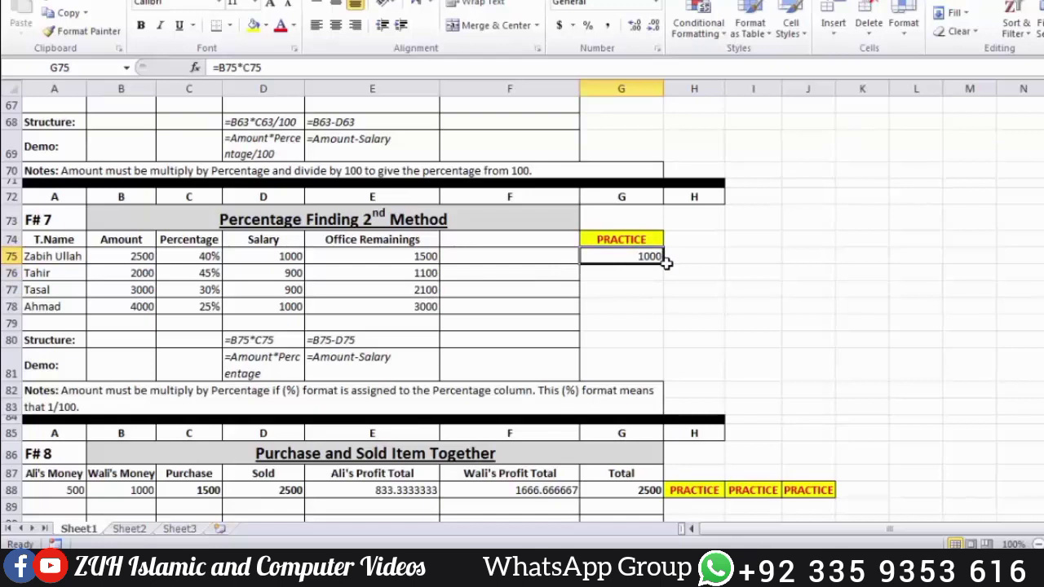
drag(666, 263, 668, 307)
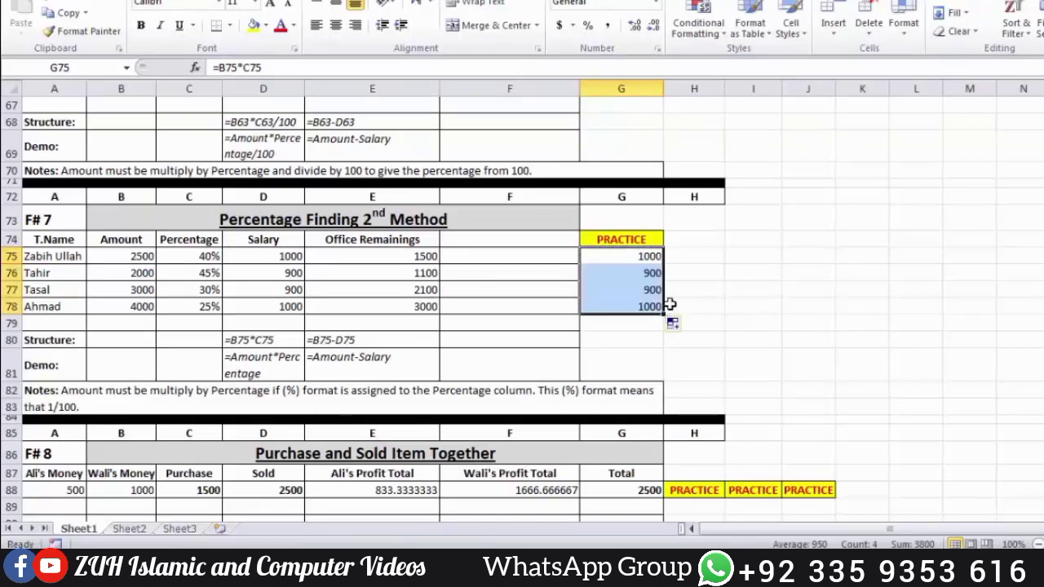
click(689, 287)
drag(644, 257, 644, 307)
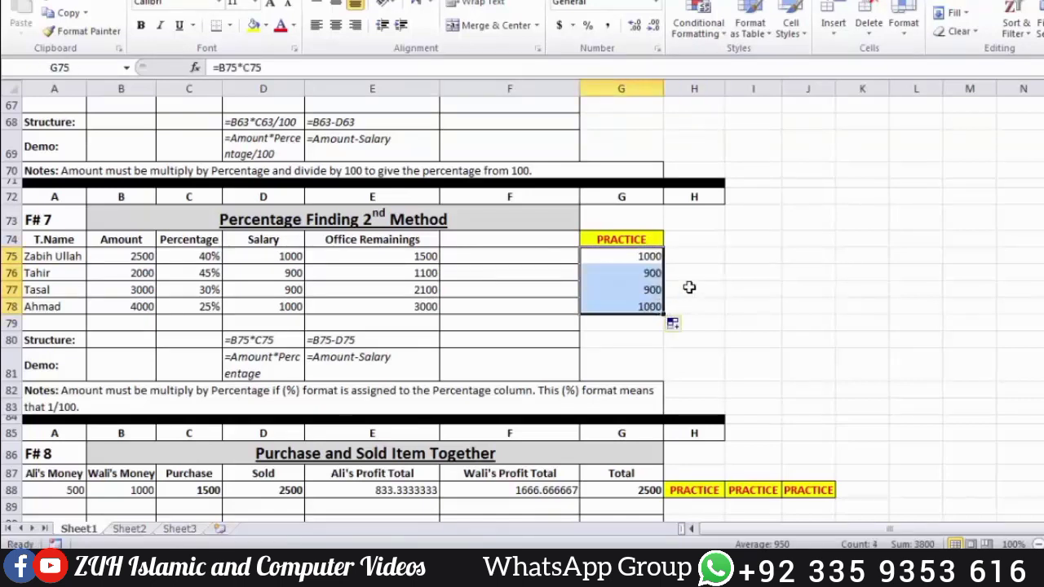
click(688, 253)
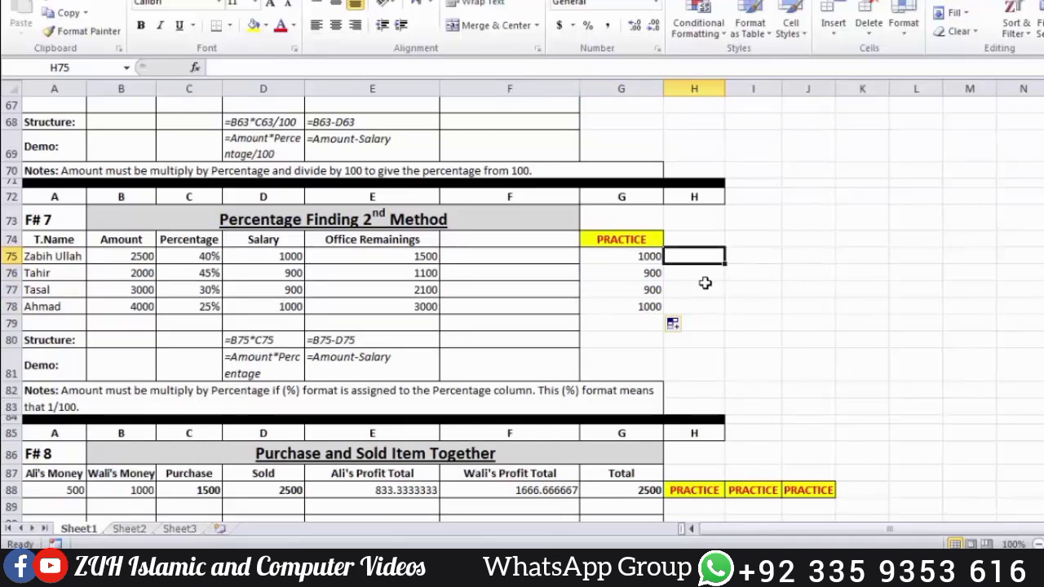
Type 50 in K75 and apply Percent Style so it shows 5000%
key(Right)
key(Right)
key(Right)
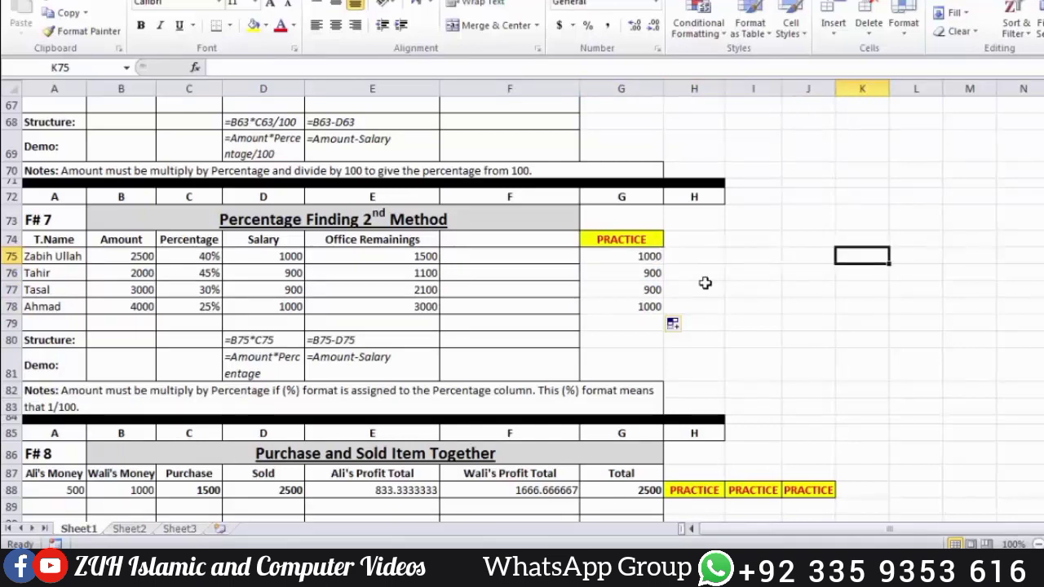
text(50)
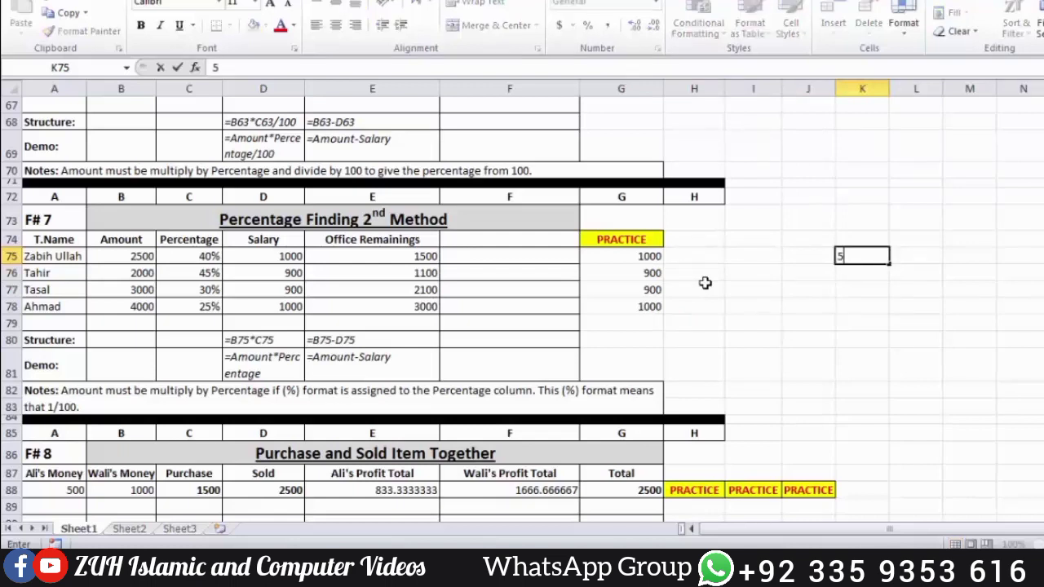
key(Return)
key(Up)
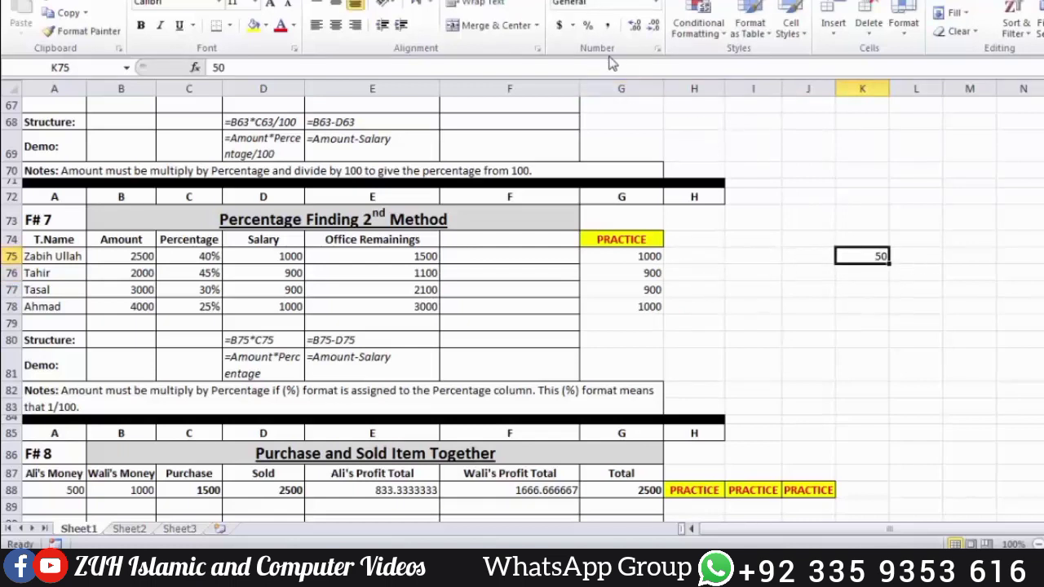
click(588, 27)
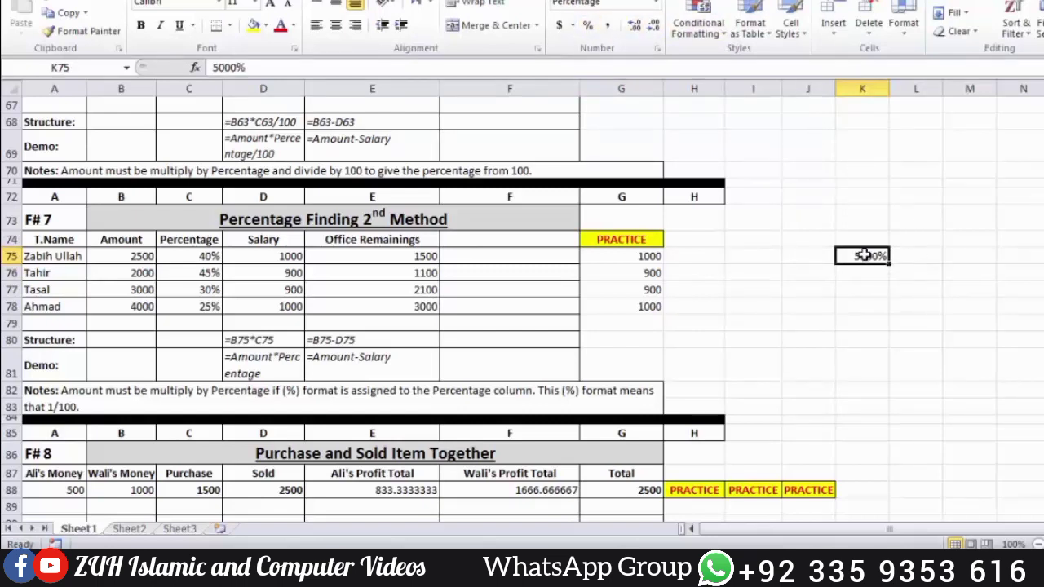
After trial entries, put 0.3 in K78 and format it as a percentage, 30%
key(Down)
key(Down)
key(Down)
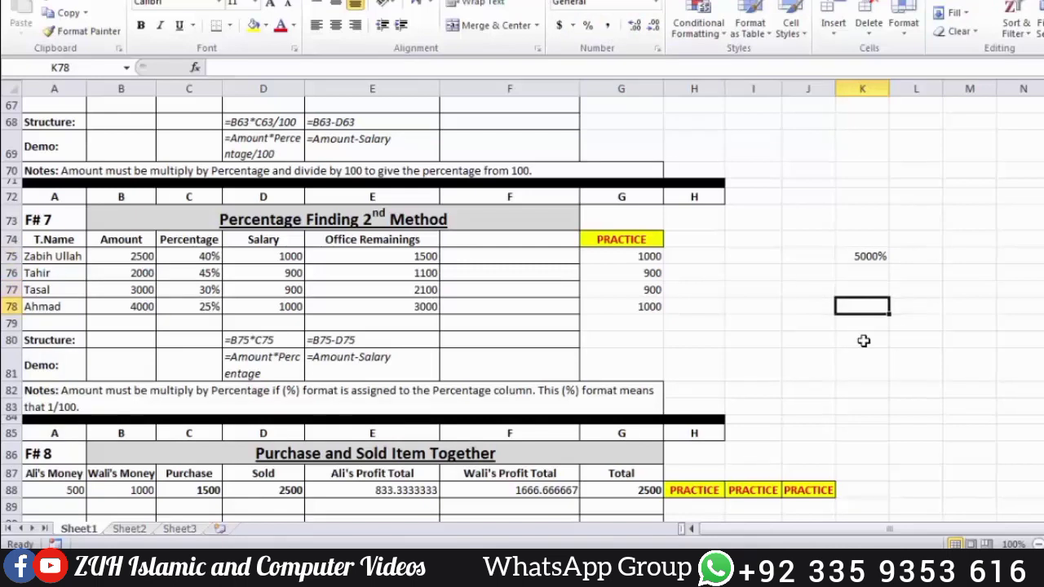
text(1)
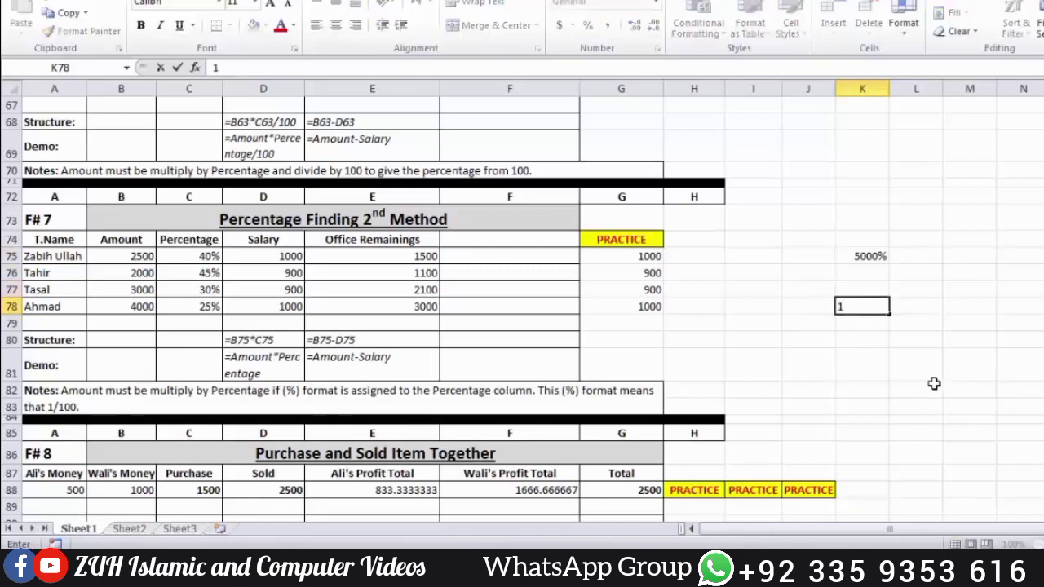
key(BackSpace)
text(0.1)
key(BackSpace)
text(2)
key(BackSpace)
text(3)
key(BackSpace)
text(4)
key(BackSpace)
text(1)
text(0)
key(BackSpace)
text(10)
key(BackSpace)
key(BackSpace)
key(BackSpace)
key(BackSpace)
text(40)
key(BackSpace)
key(BackSpace)
text(5)
key(BackSpace)
key(BackSpace)
text(3)
key(Return)
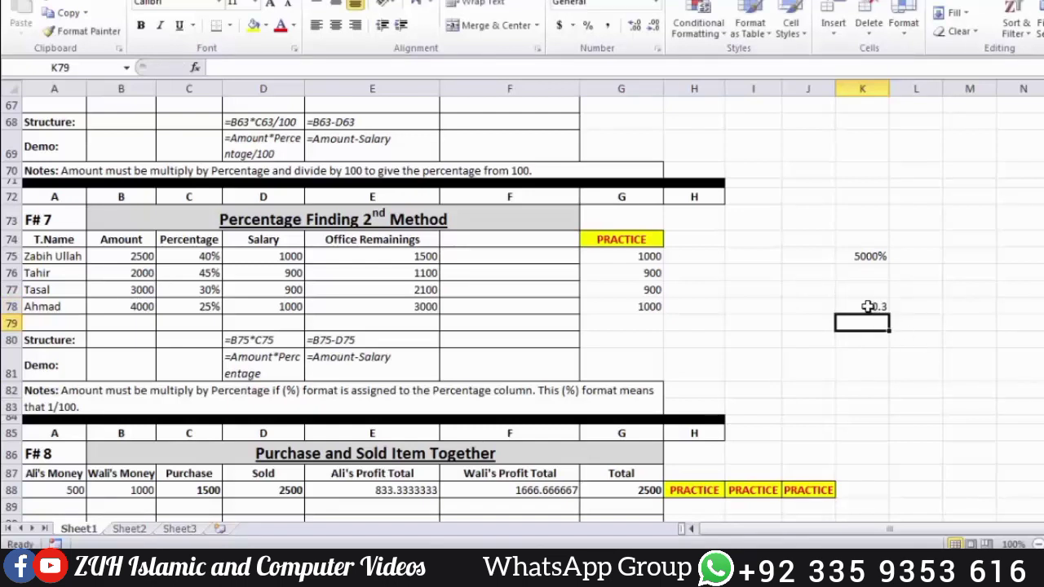
click(868, 307)
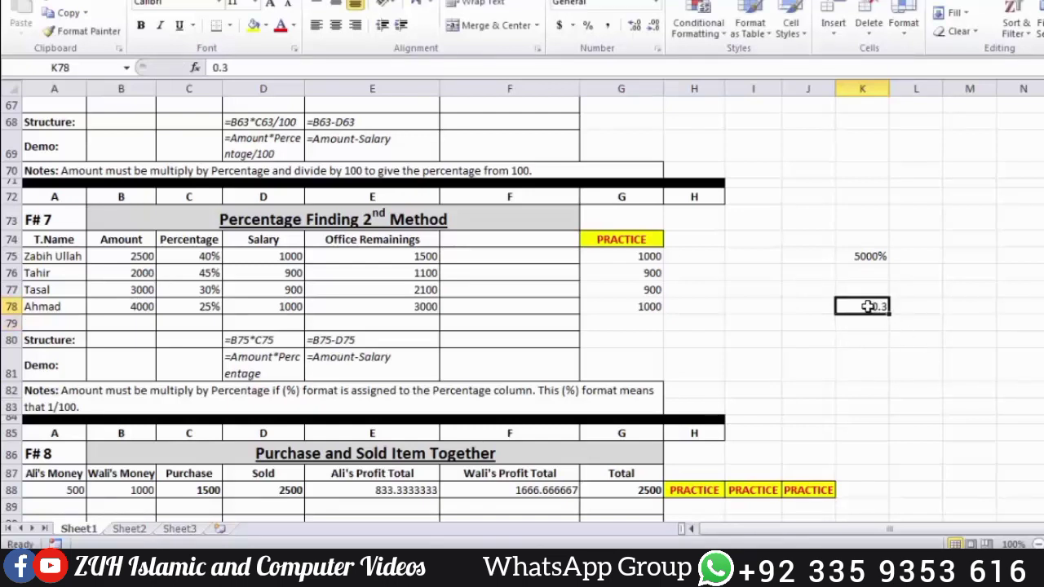
click(587, 25)
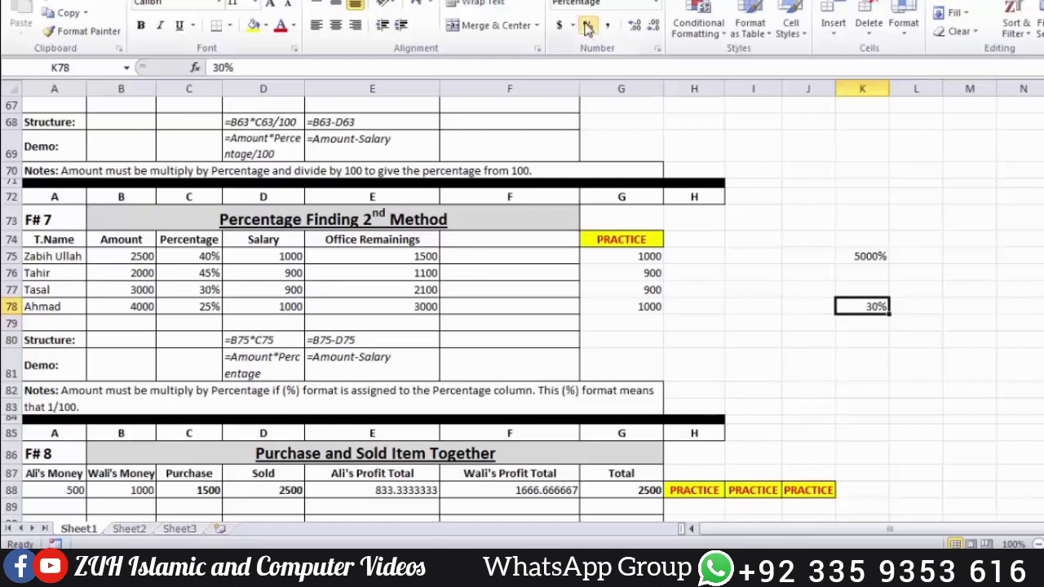
Type 30% in K80, then 25% in J78 and 35% in J79
click(860, 340)
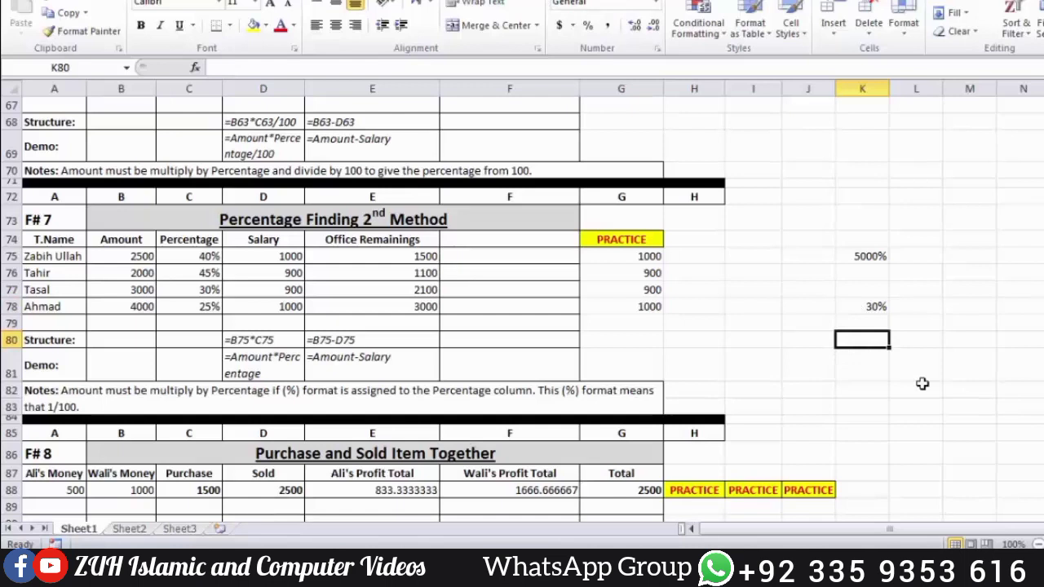
text(30%)
key(Return)
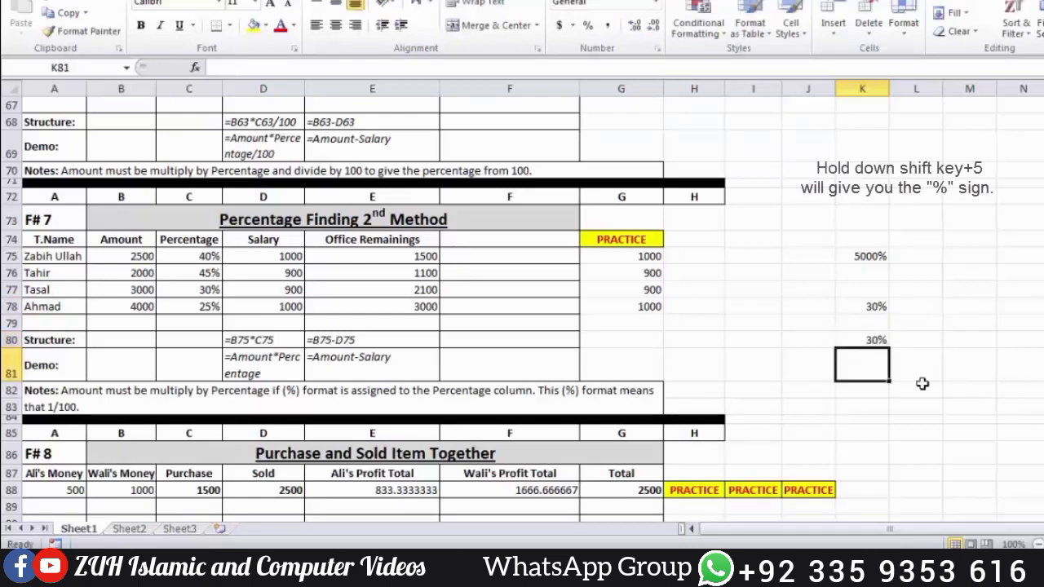
click(796, 310)
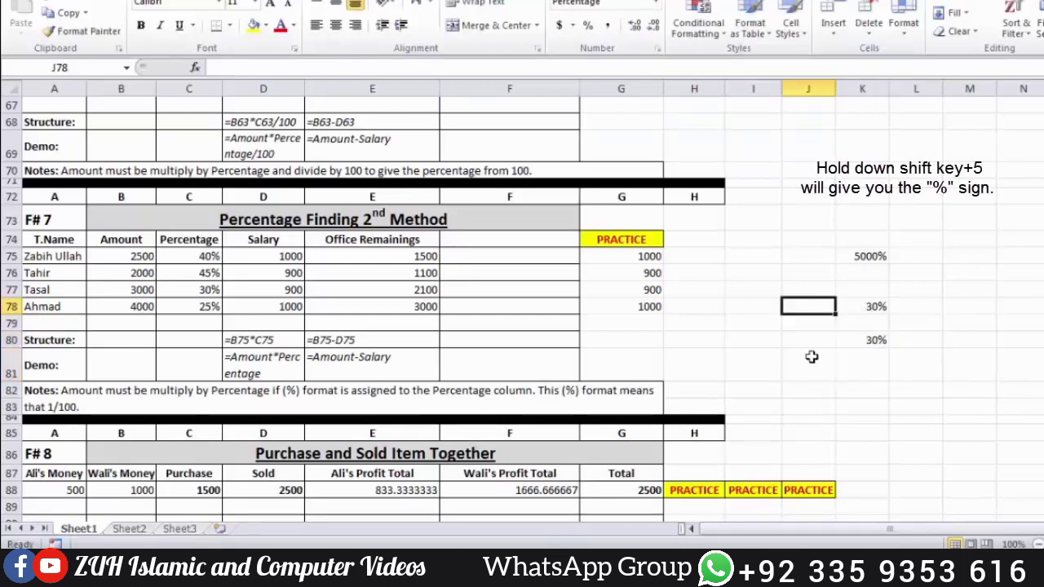
text(25%)
key(Return)
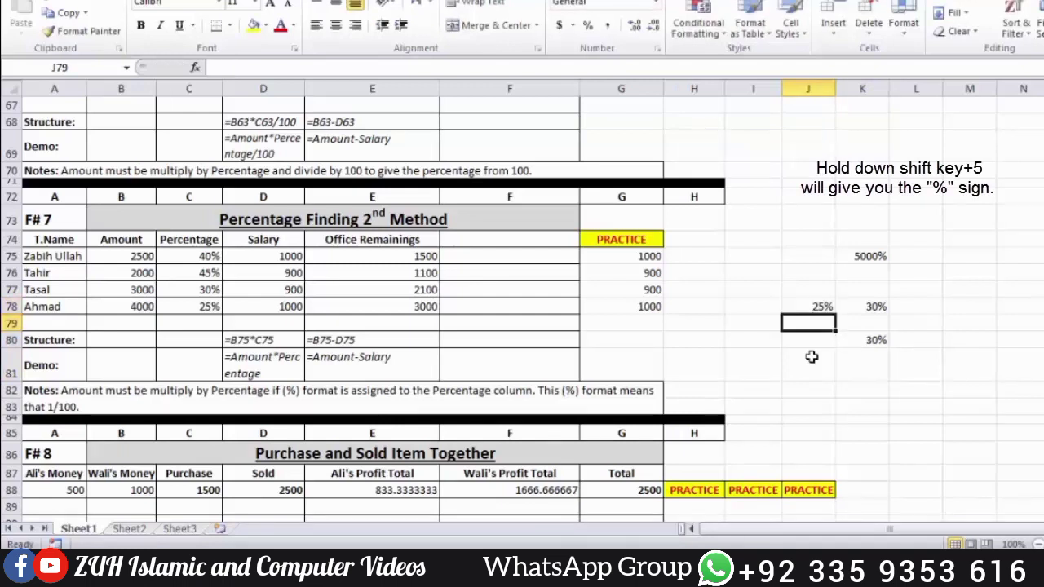
text(35%)
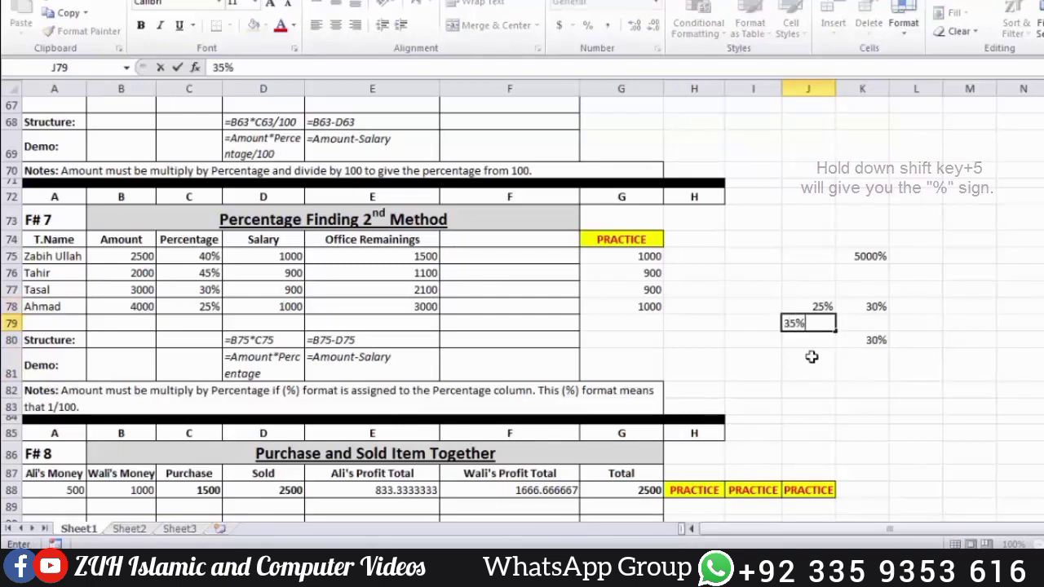
key(Return)
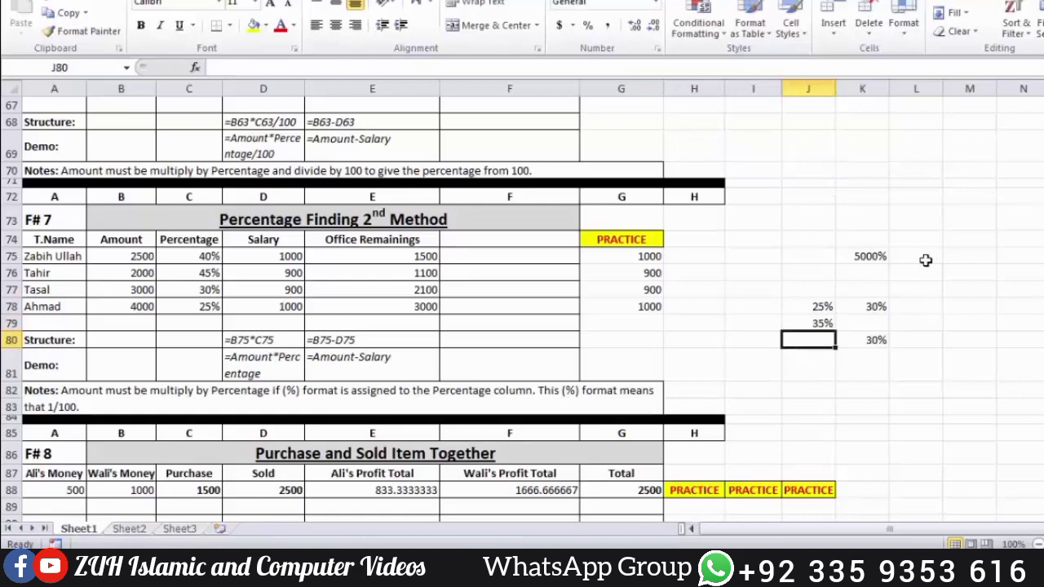
Select the demo percentages and percentage-table results, then scroll down to the Purchase and Sold table
drag(799, 236, 923, 408)
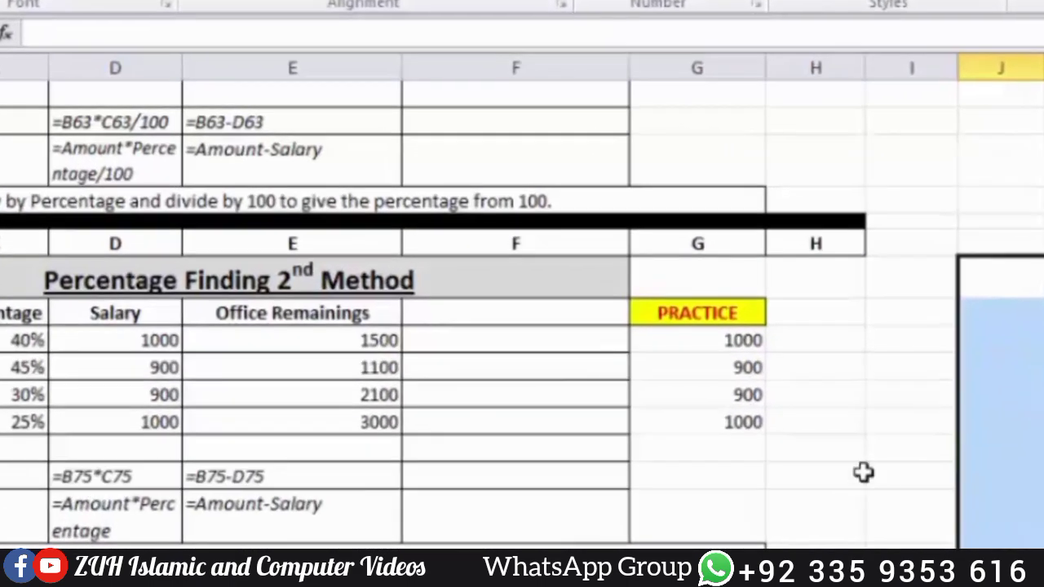
drag(711, 326, 713, 399)
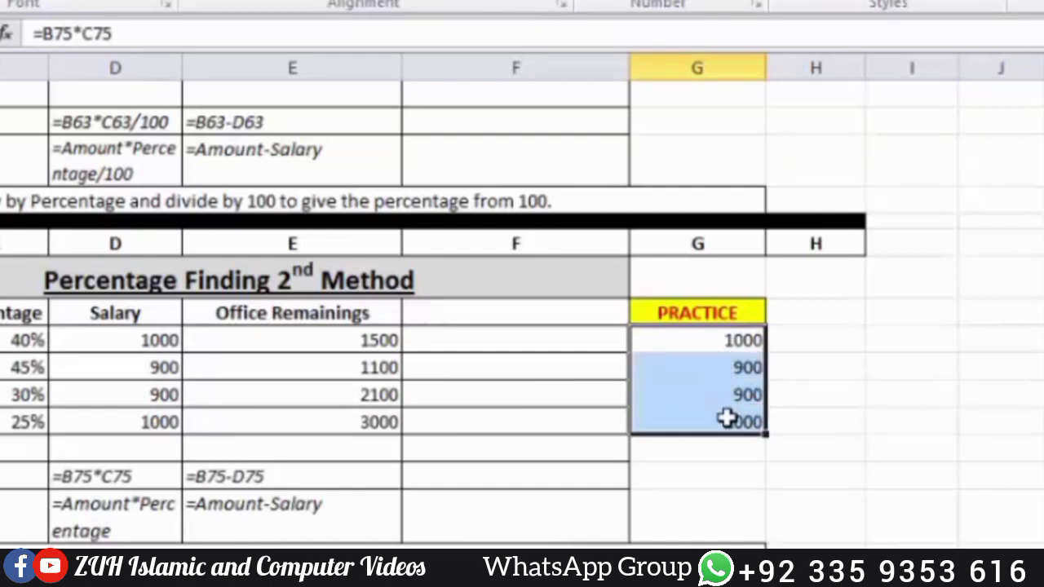
scroll(840, 379, down, 4)
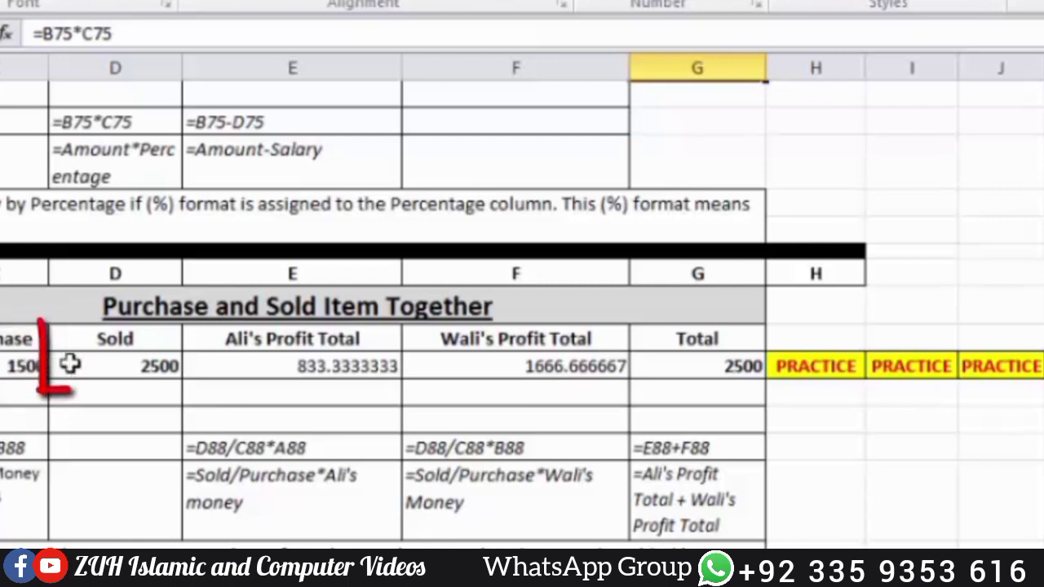
Review the Sold value 2500, Ali's and Wali's Money, and Ali's Profit Total formula
click(102, 365)
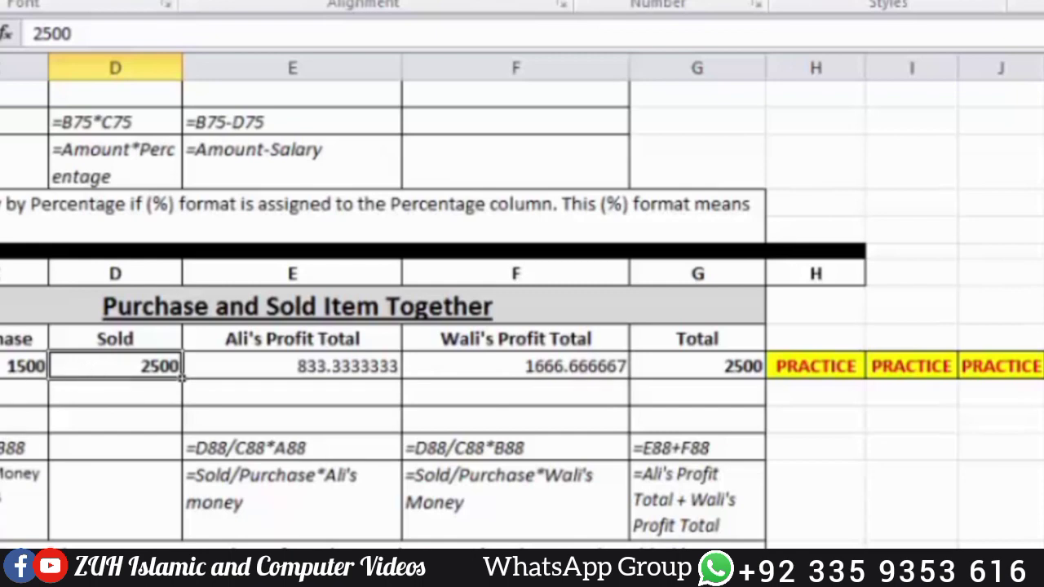
key(Left)
key(Left)
key(Left)
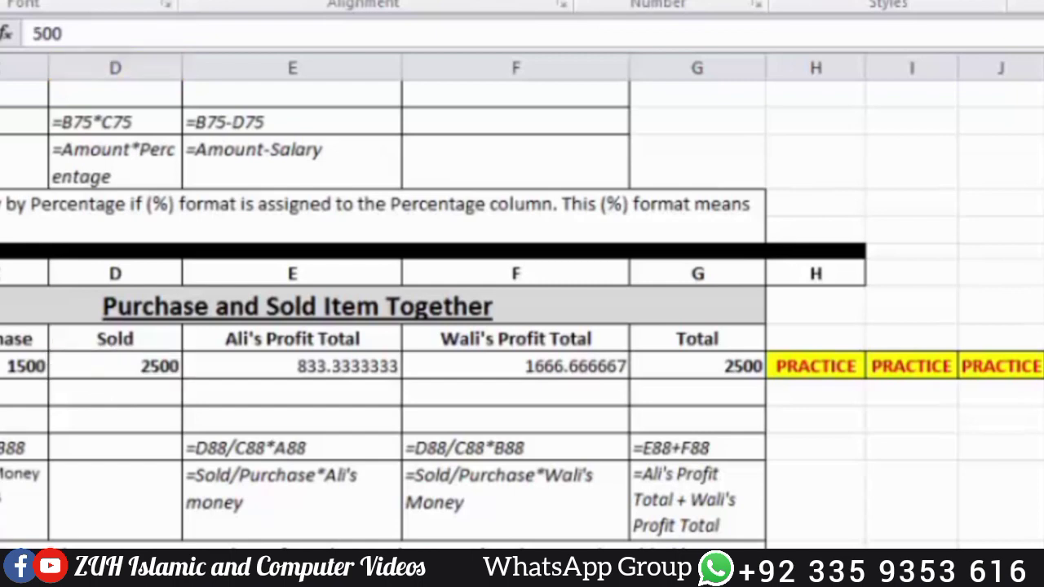
key(Right)
key(Left)
key(Right)
key(Left)
key(Right)
click(285, 363)
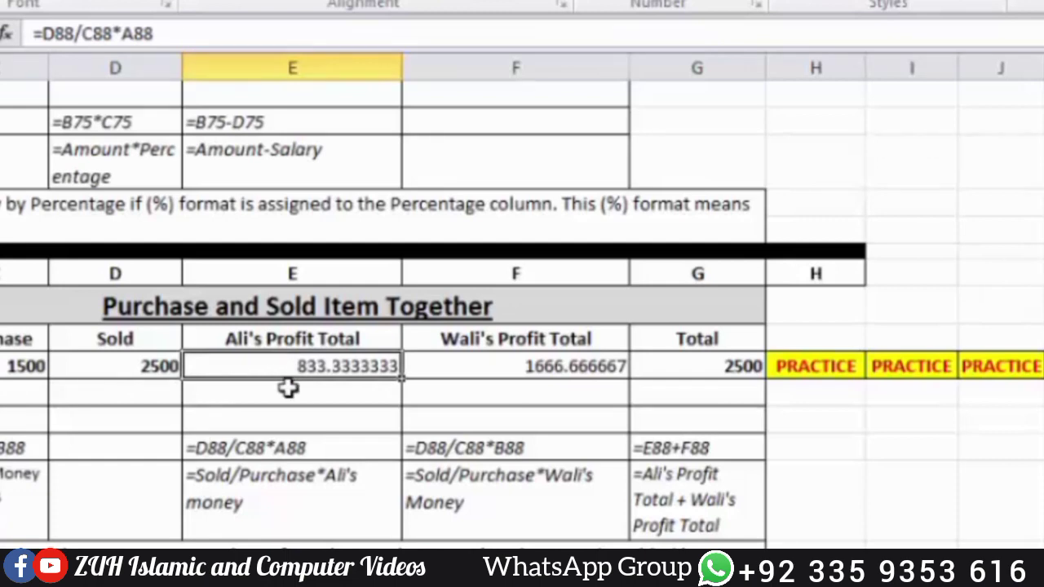
click(140, 349)
click(96, 356)
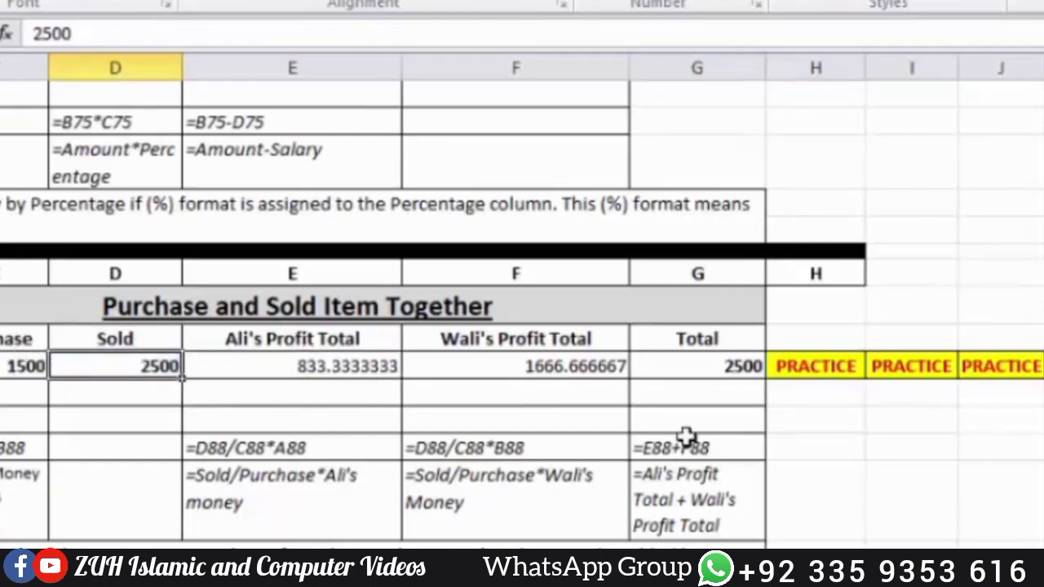
click(831, 390)
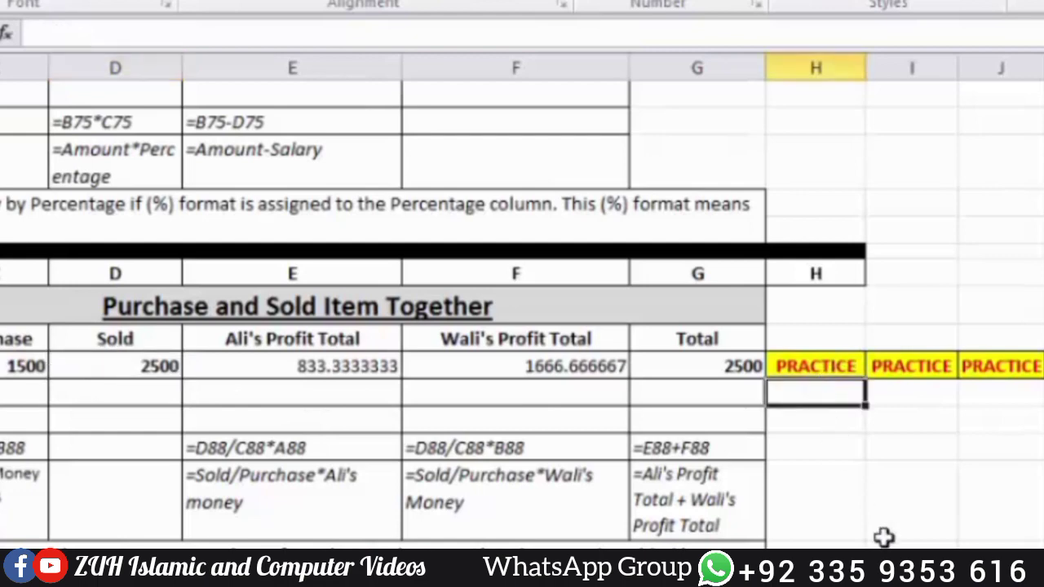
Enter Ali's profit formula =D88/C88*A88 in H89
text(=)
click(102, 361)
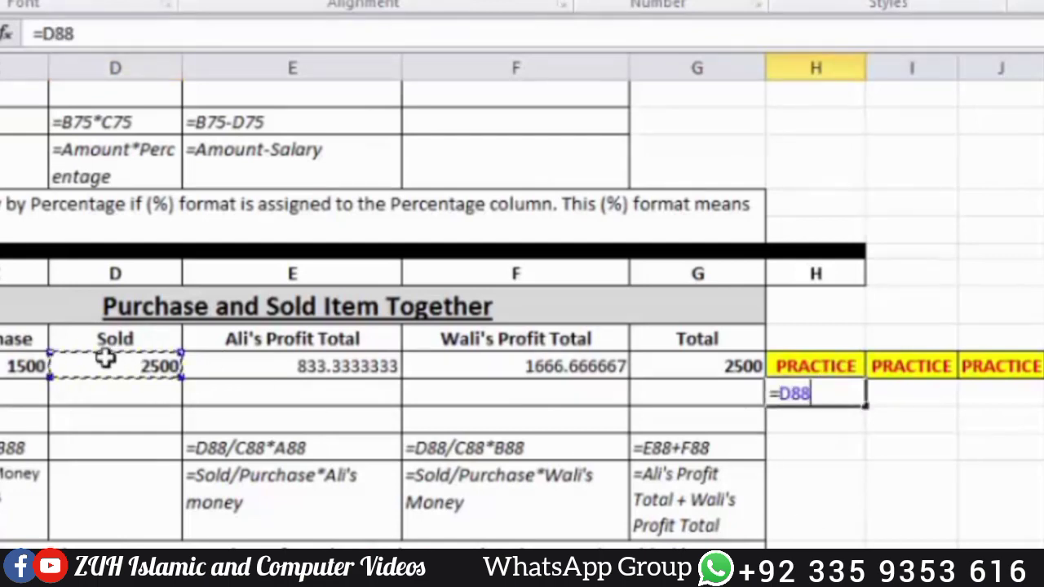
text(/)
click(14, 366)
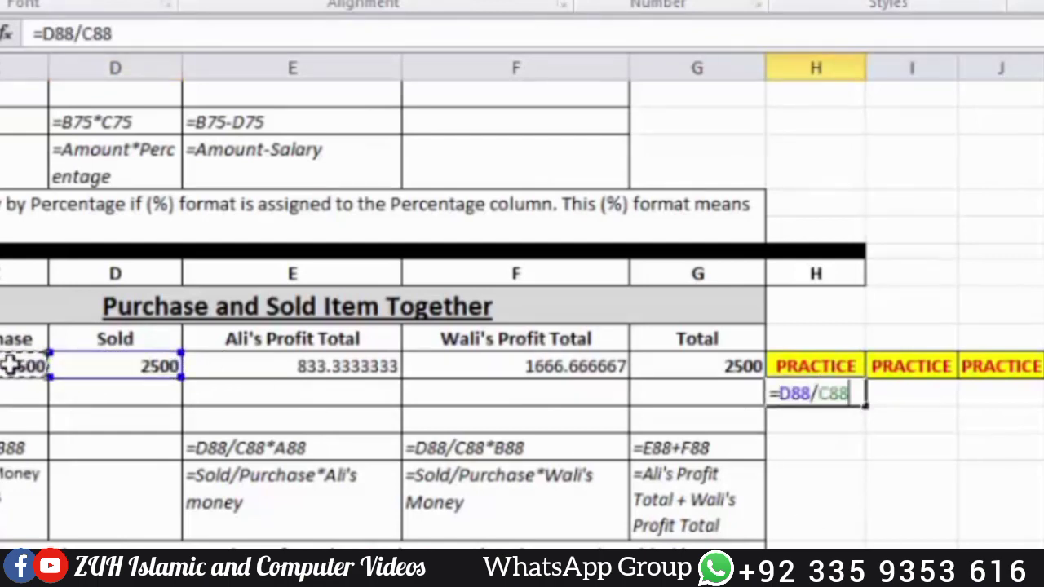
text(*A88)
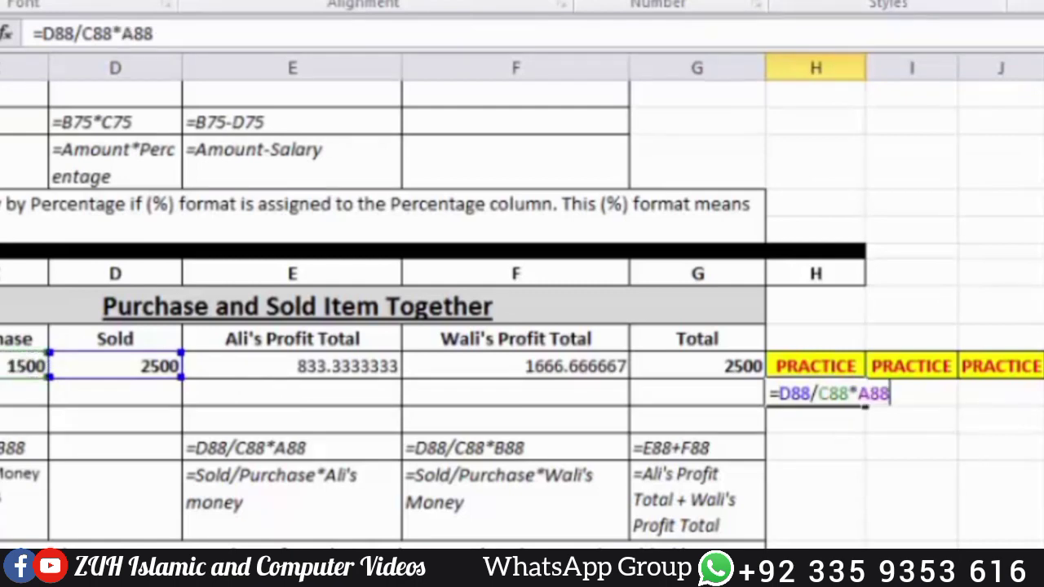
key(Return)
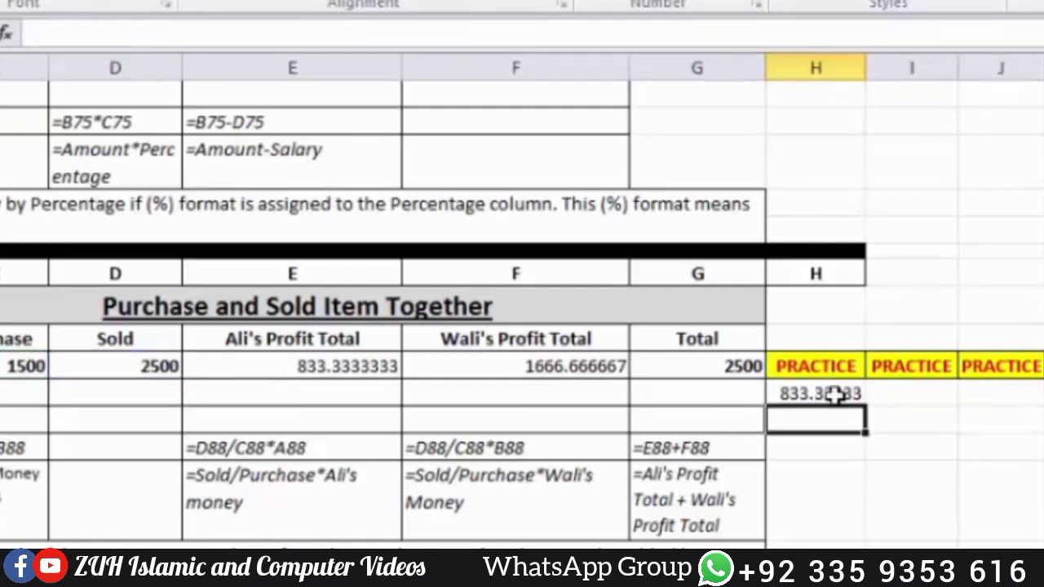
click(824, 395)
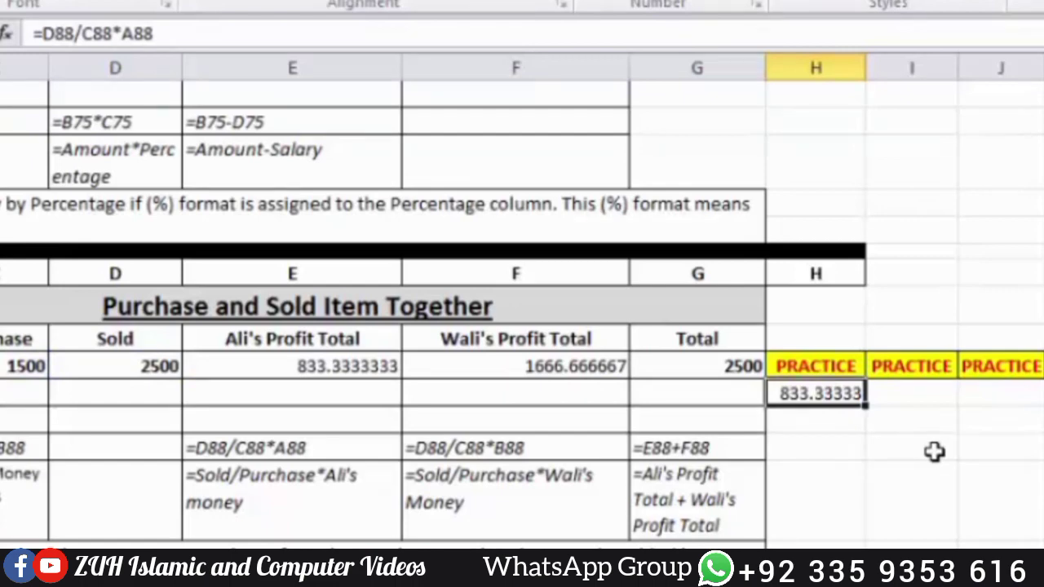
Edit H89 to =D88/C88*A88-A88 so it shows net profit 333.33333
key(F2)
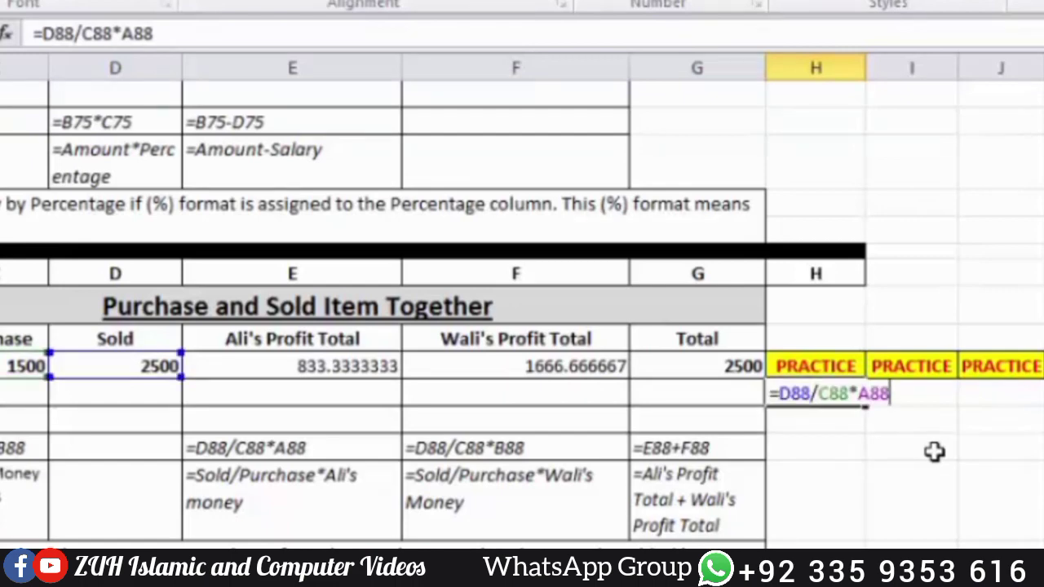
text(-5)
key(BackSpace)
text(A88)
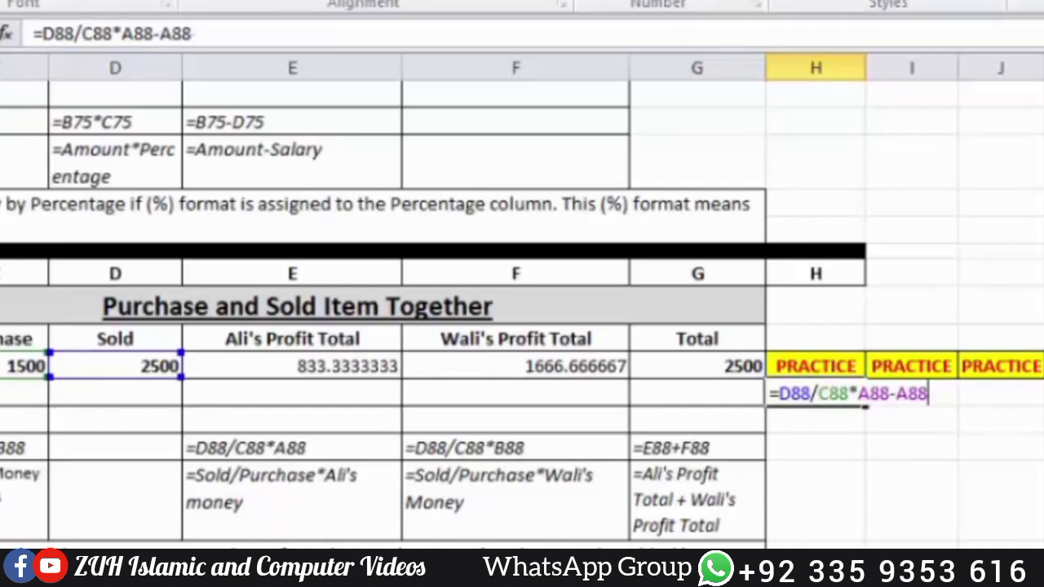
key(Return)
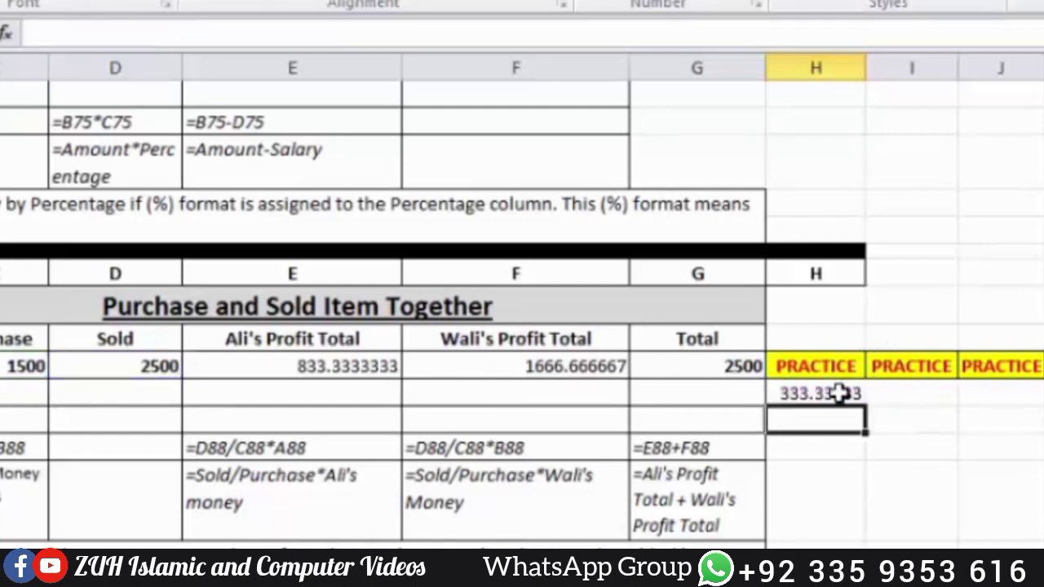
click(853, 394)
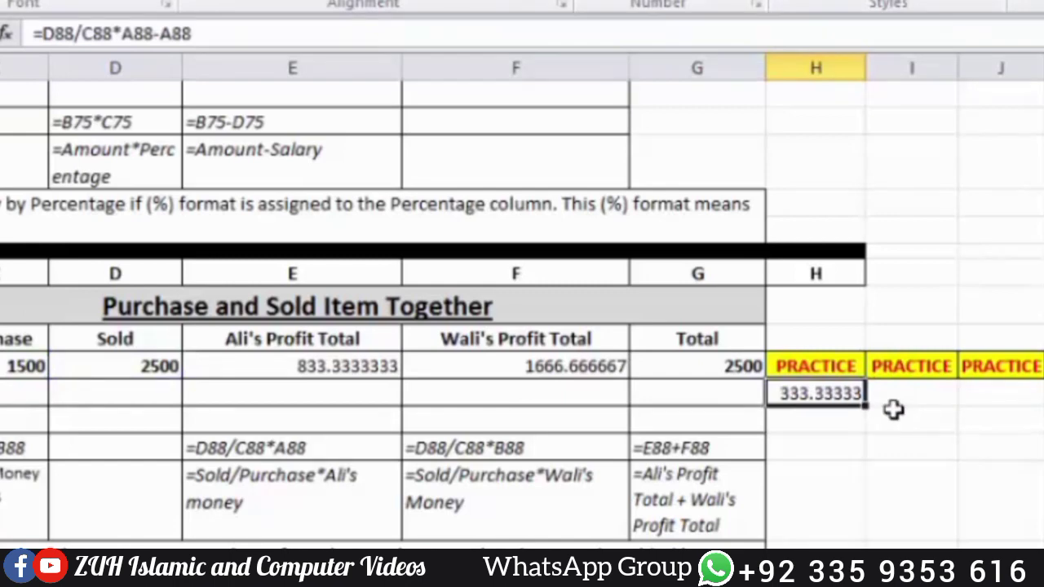
Enter =D88/C88*B88-B88 in I89 for Wali's net profit 666.66667
click(898, 397)
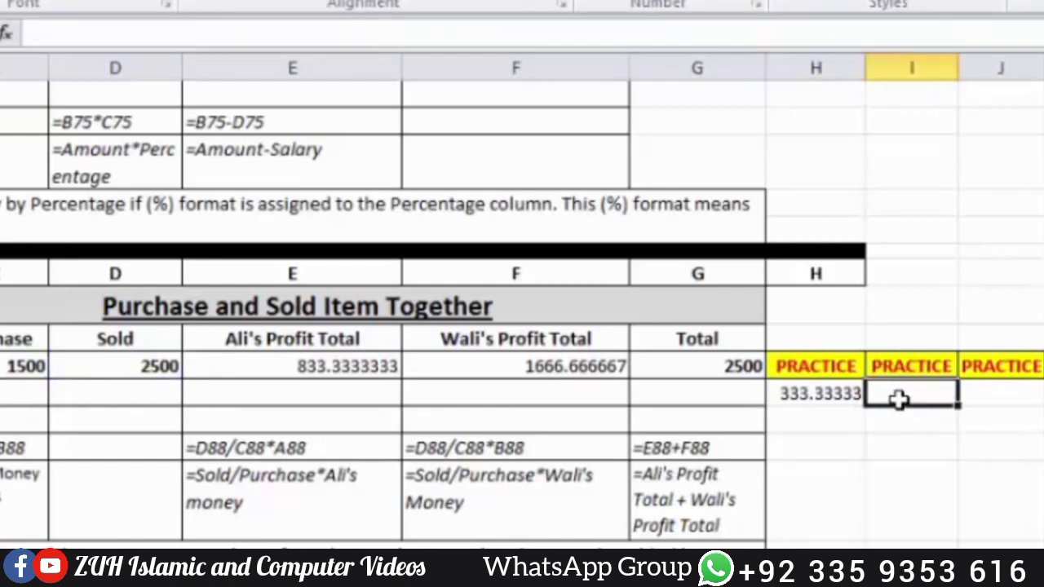
text(=)
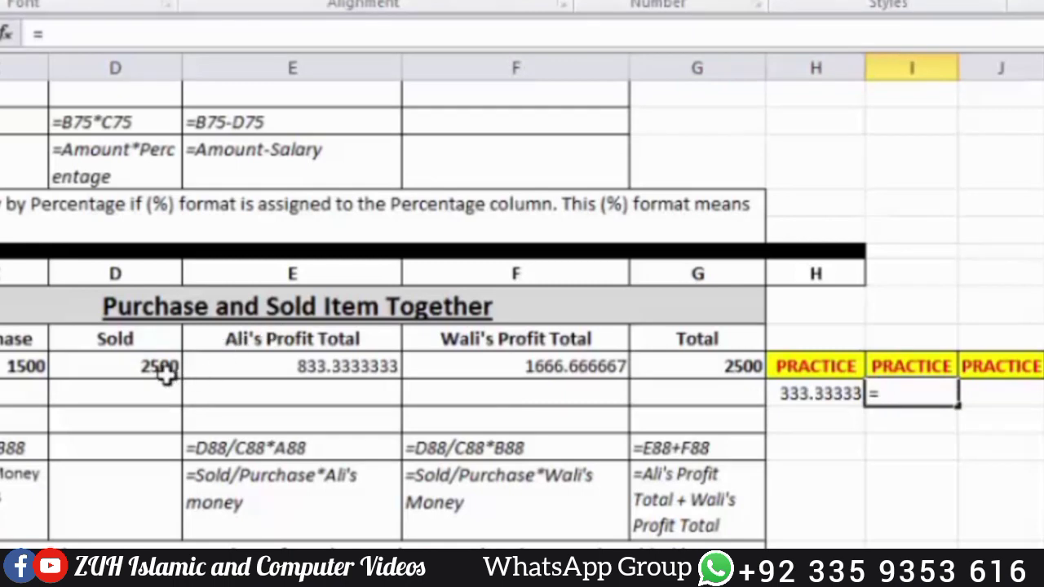
click(162, 368)
text(/)
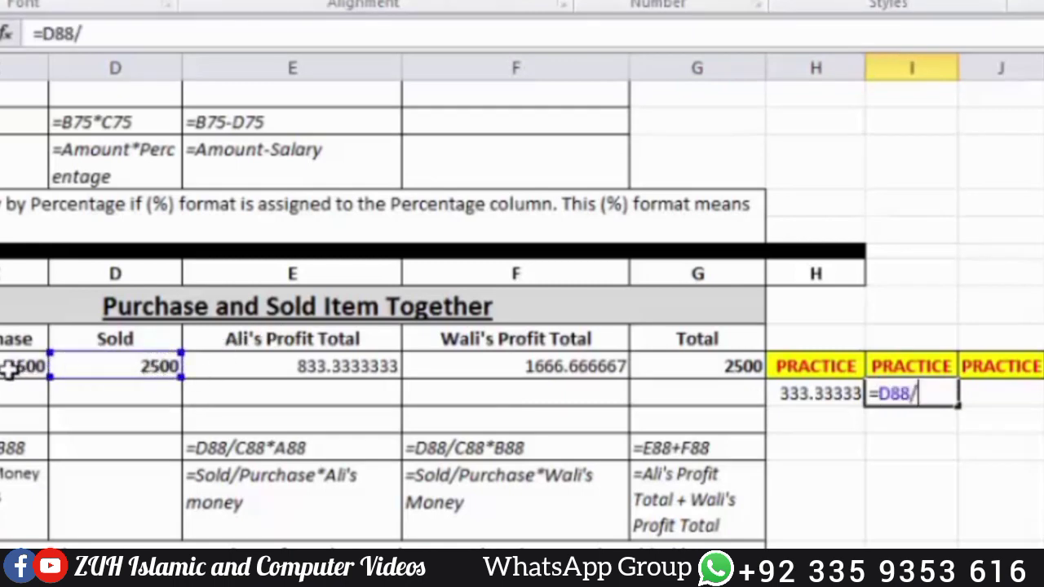
click(8, 367)
text(*B88)
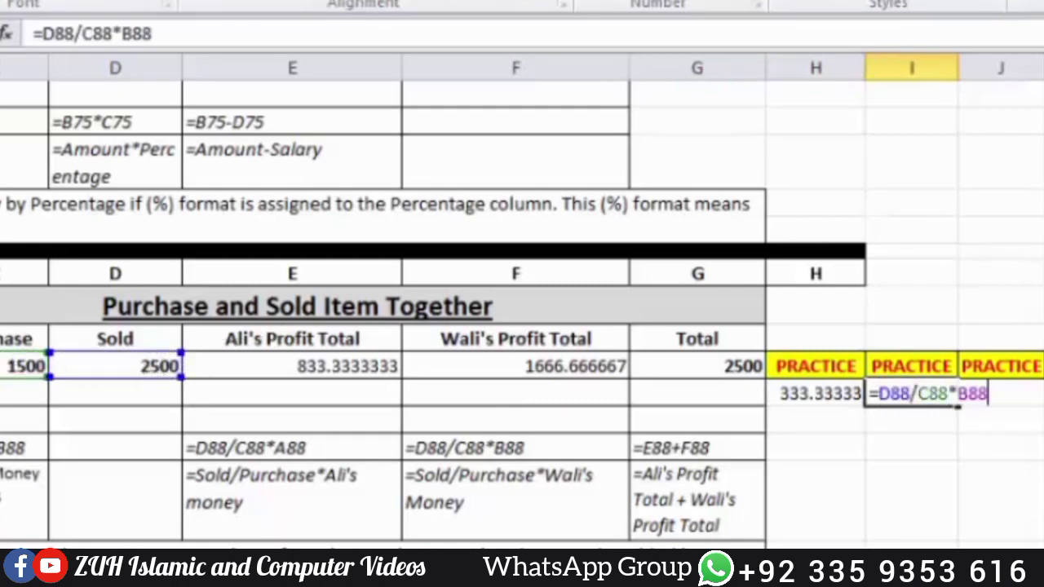
text(-B88)
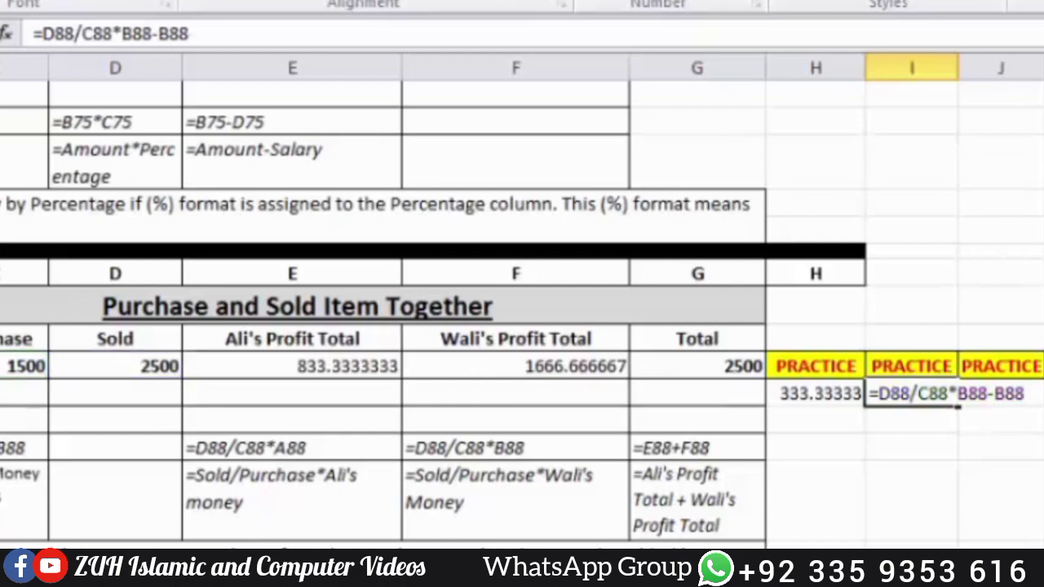
key(Return)
click(912, 393)
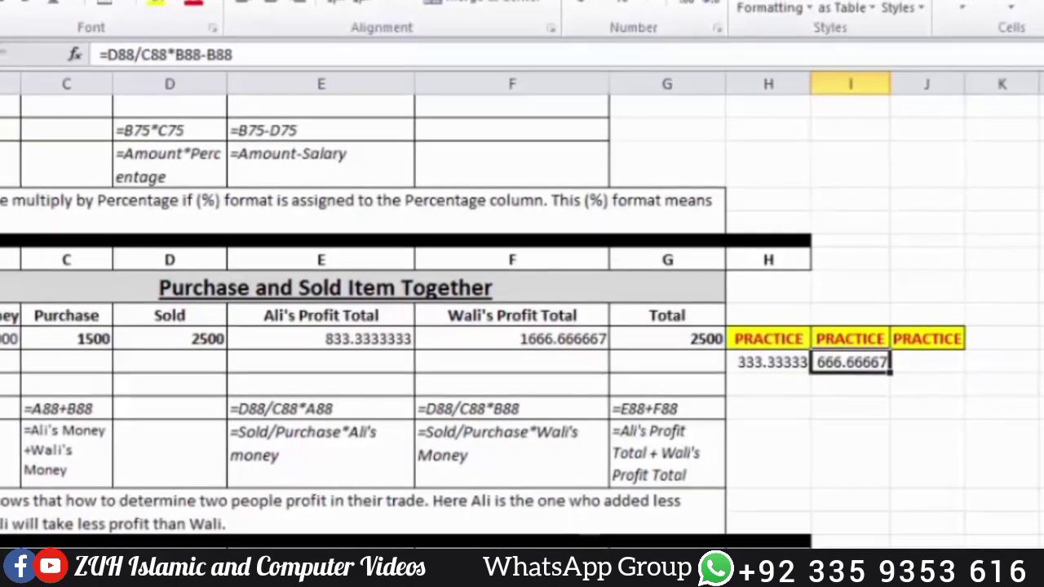
AutoSum H89:I89 into J89 for a total profit of 1000
key(Right)
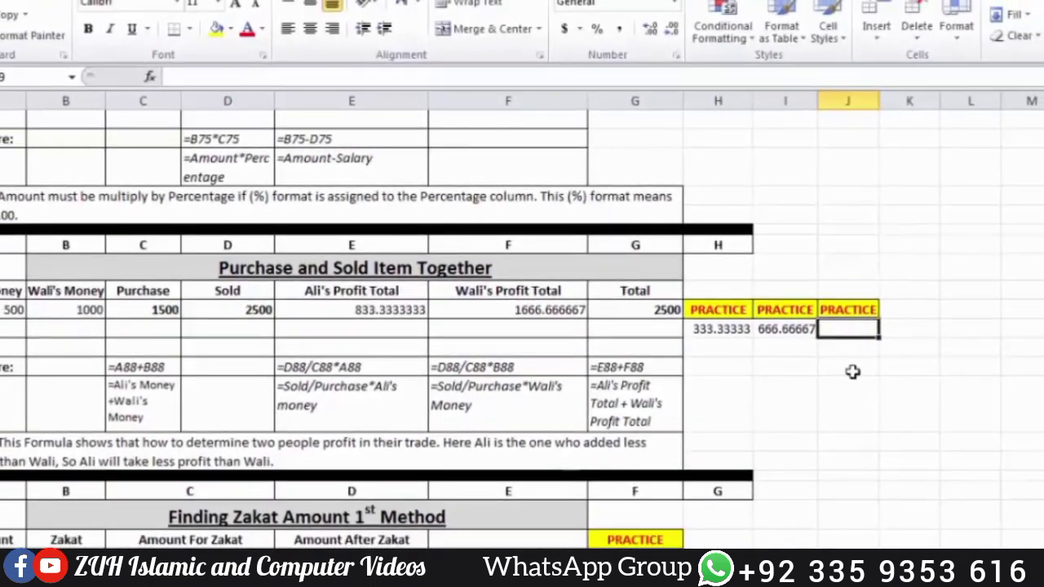
key(alt+equal)
key(ctrl+Return)
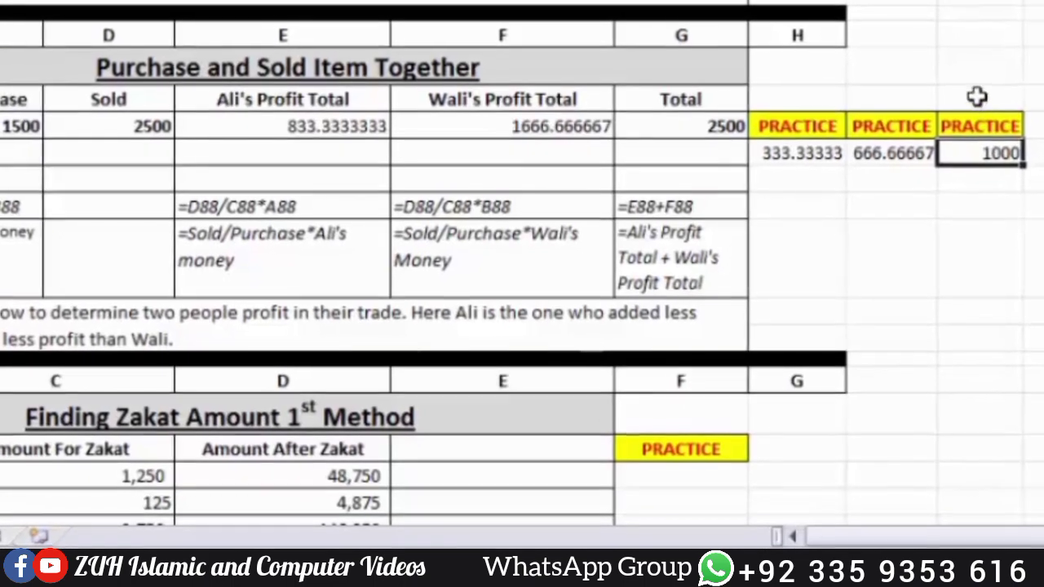
Label the PRACTICE columns Total Profit, W. Profit and A. Profit, then check G88's Total formula
click(908, 202)
text(Total P)
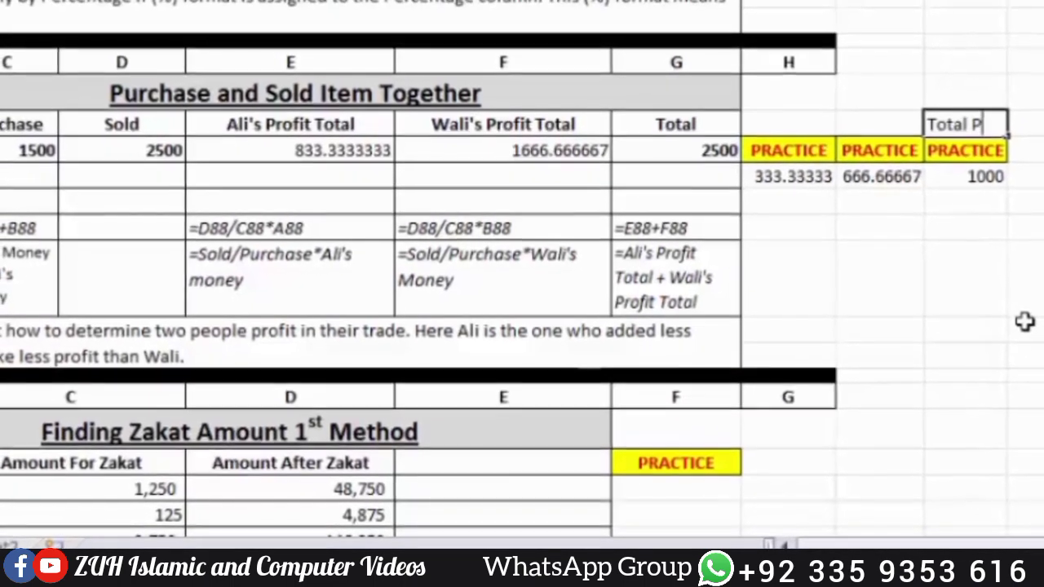
text(rofit)
key(Left)
text(W. Profit)
key(Left)
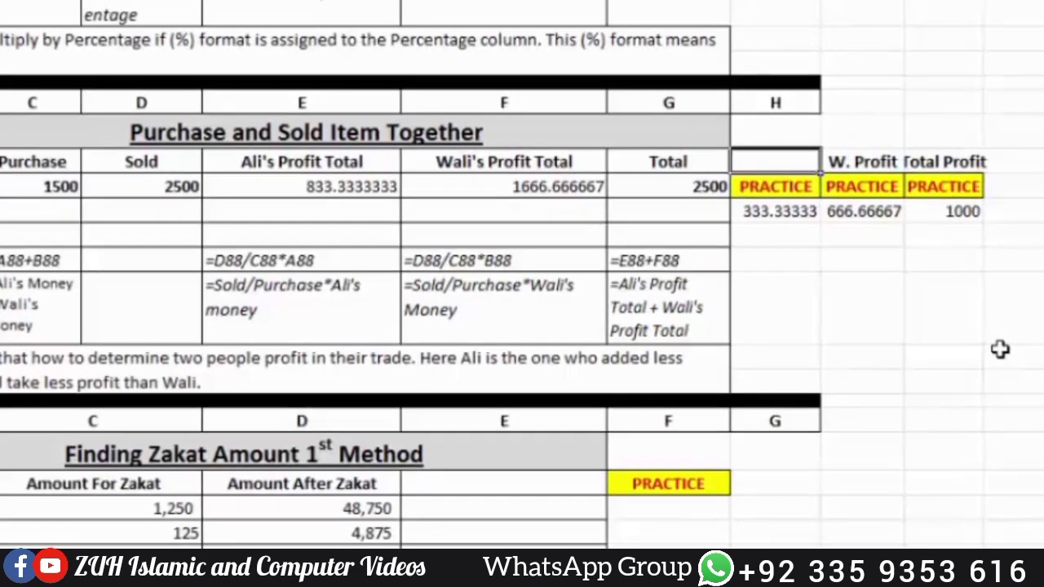
text(A.)
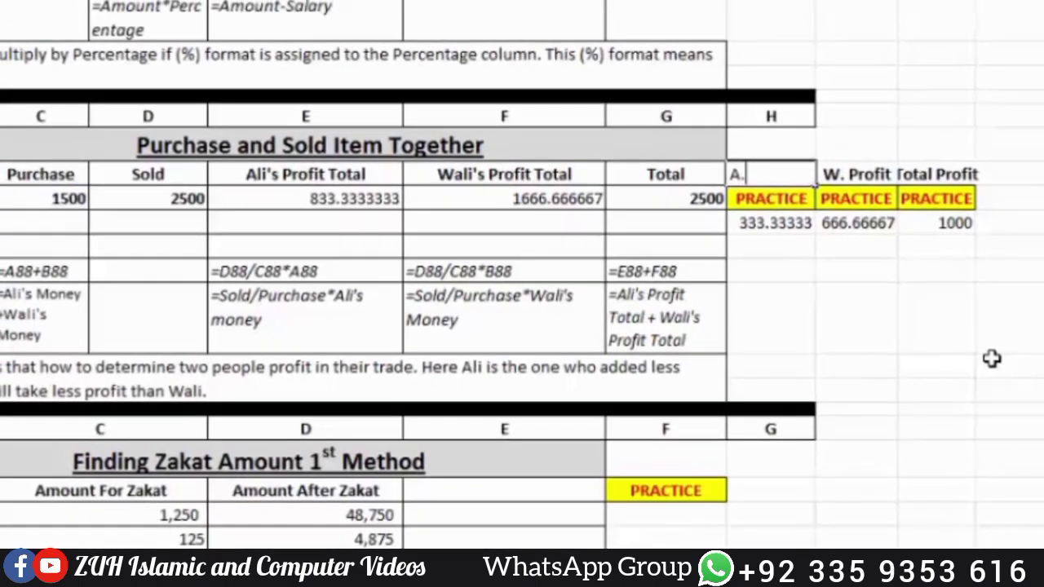
text( Profit)
key(Return)
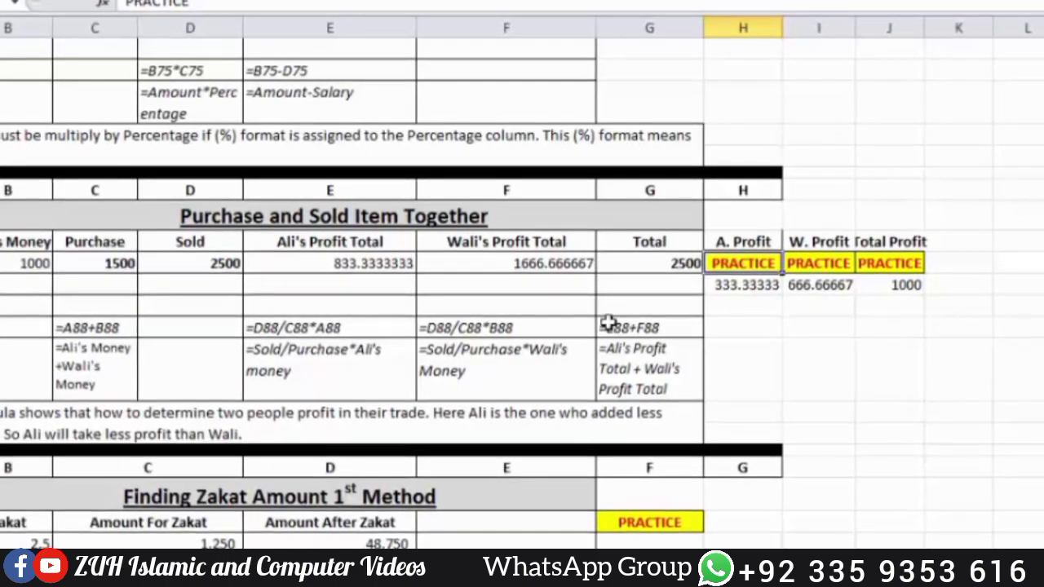
click(608, 324)
Scroll to the Zakat 1st Method table and inspect Amount 50000, rate 2.5 and the Amount For Zakat formula
scroll(608, 323, down, 2)
scroll(608, 324, down, 1)
scroll(608, 322, down, 3)
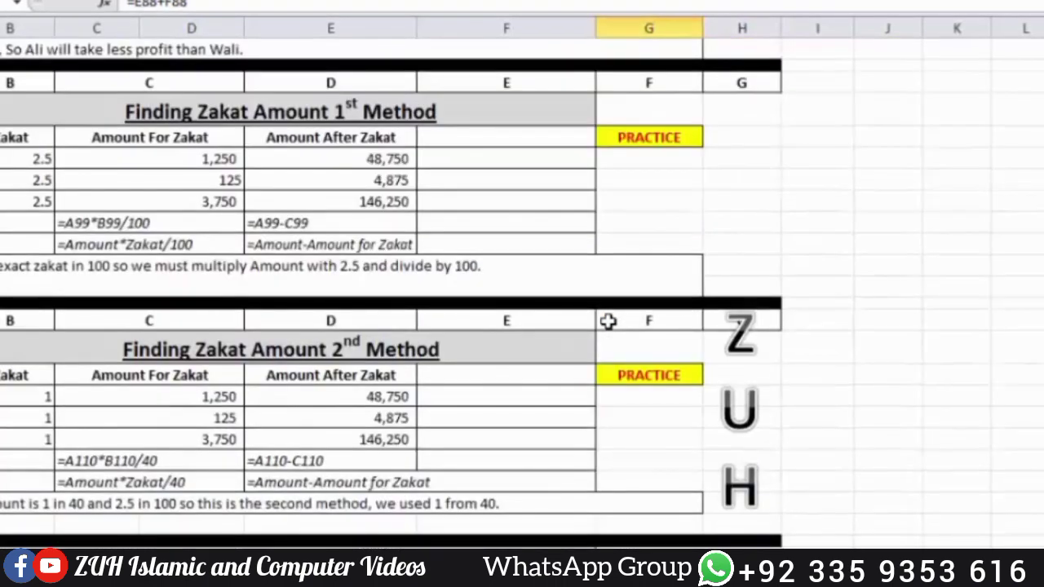
click(303, 113)
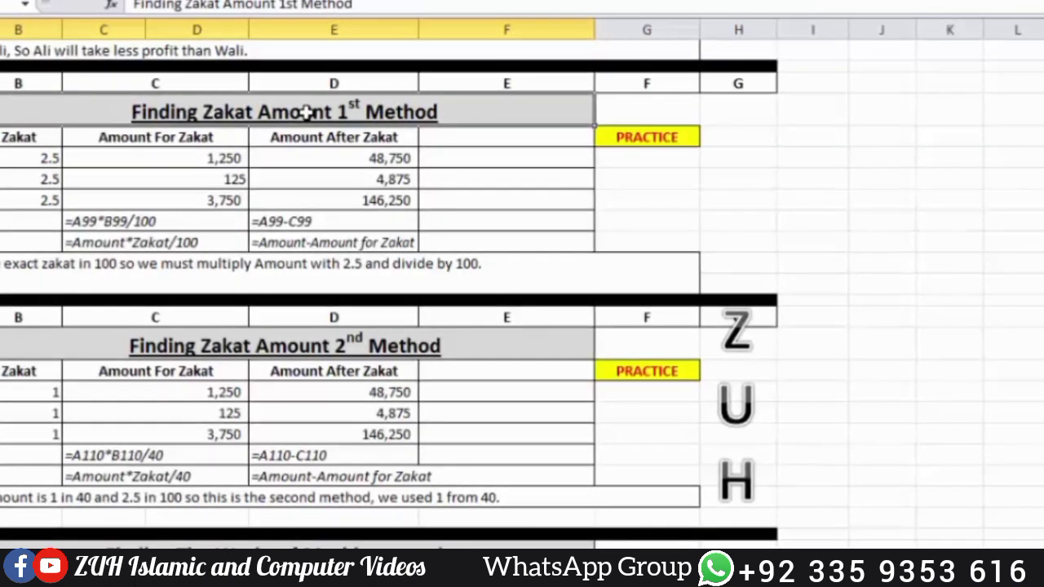
click(7, 163)
key(Left)
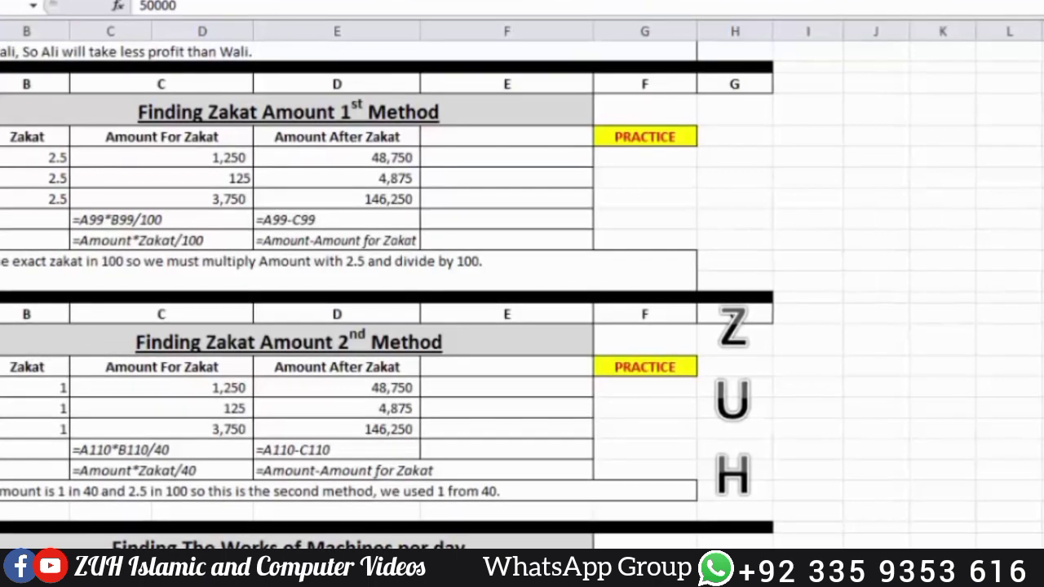
click(36, 157)
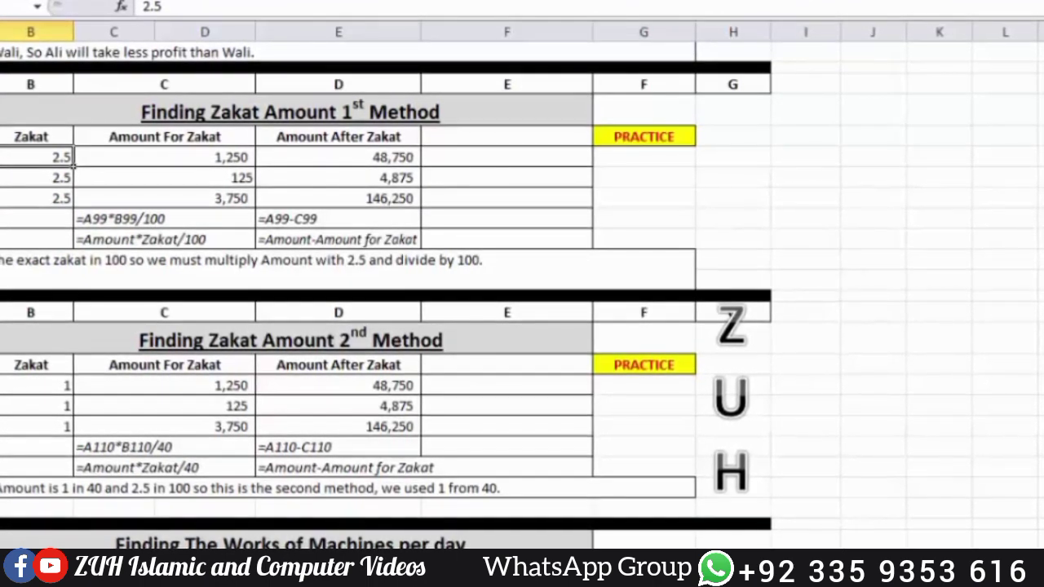
click(163, 157)
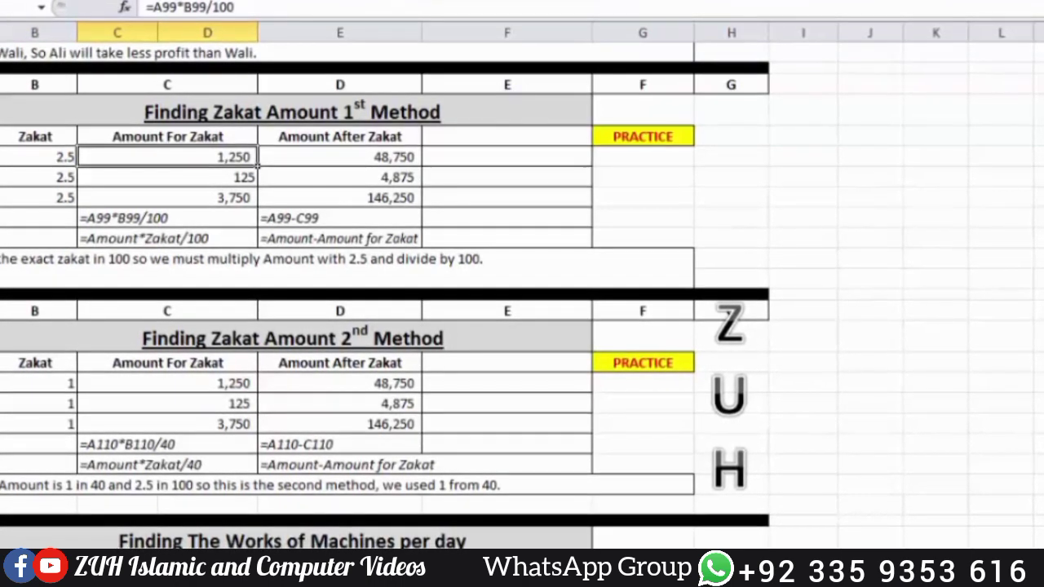
key(Right)
key(Right)
key(Right)
text(=)
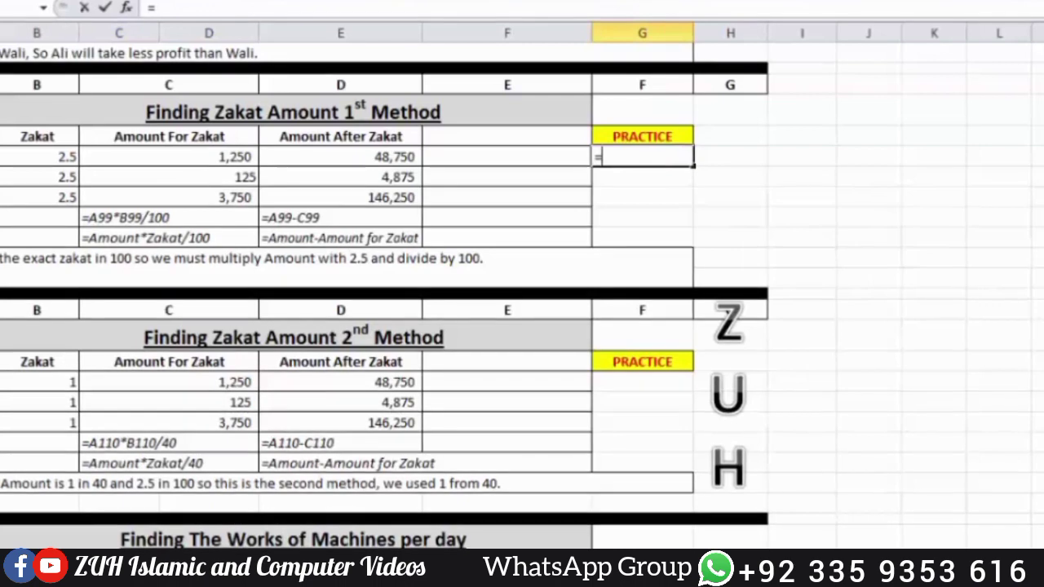
text(A99*)
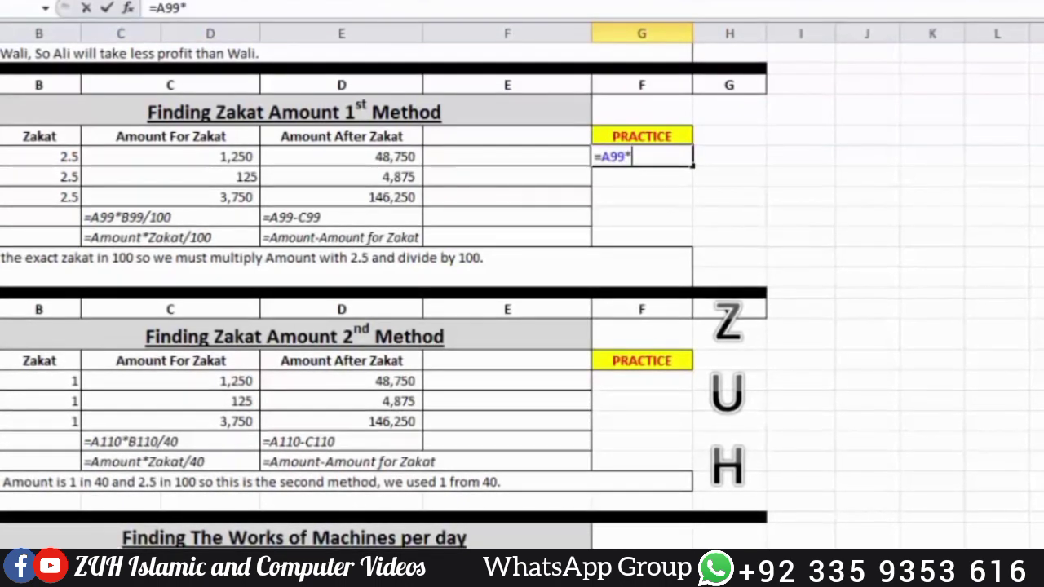
click(39, 157)
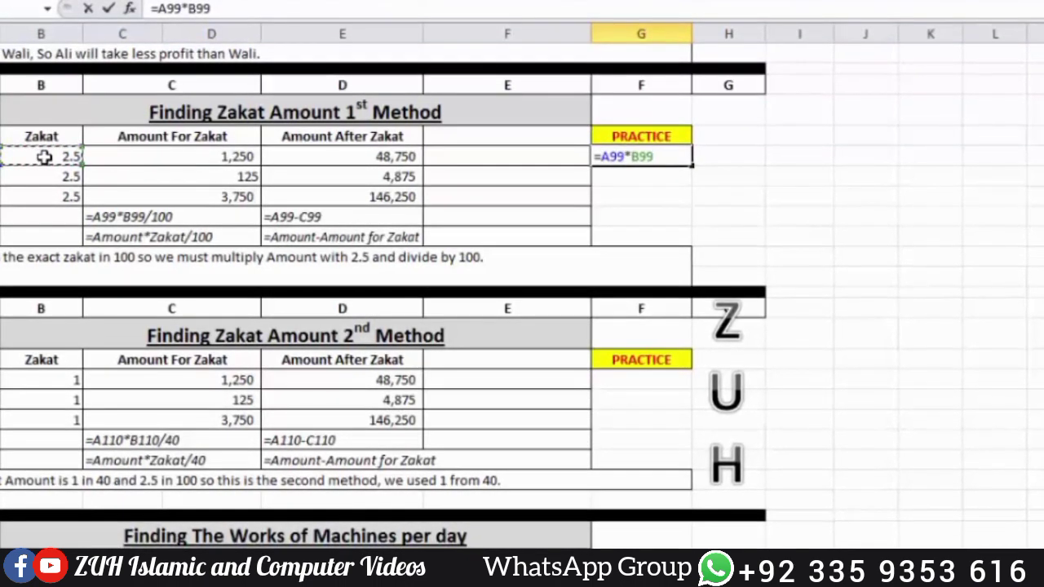
text(/100)
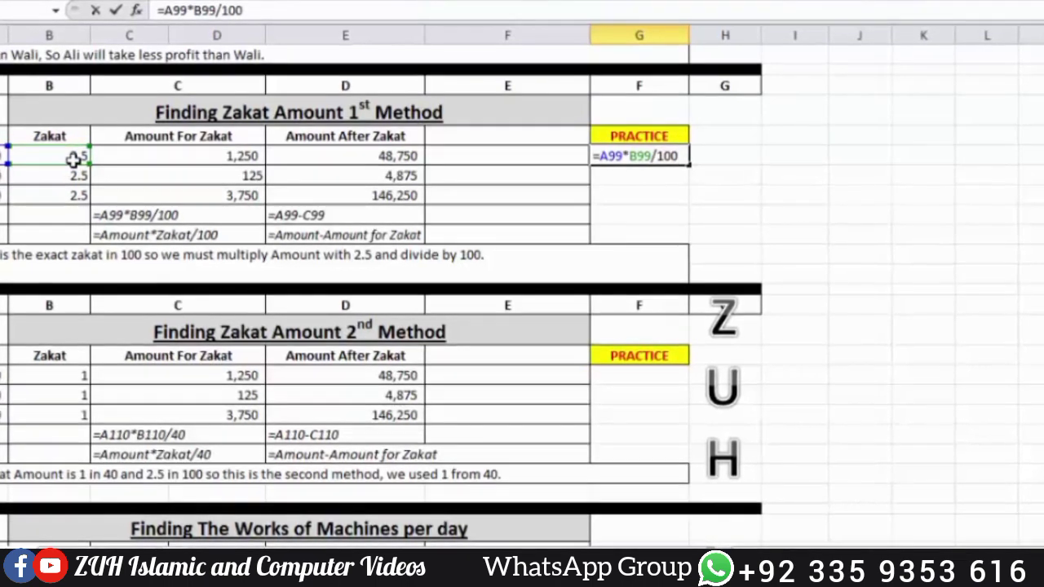
key(Return)
click(679, 156)
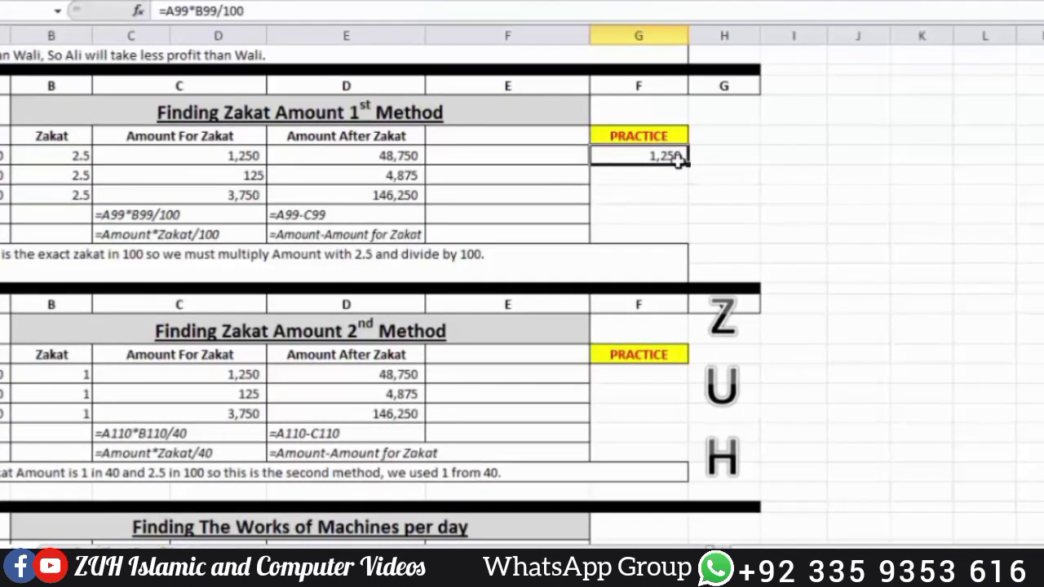
drag(690, 166, 688, 198)
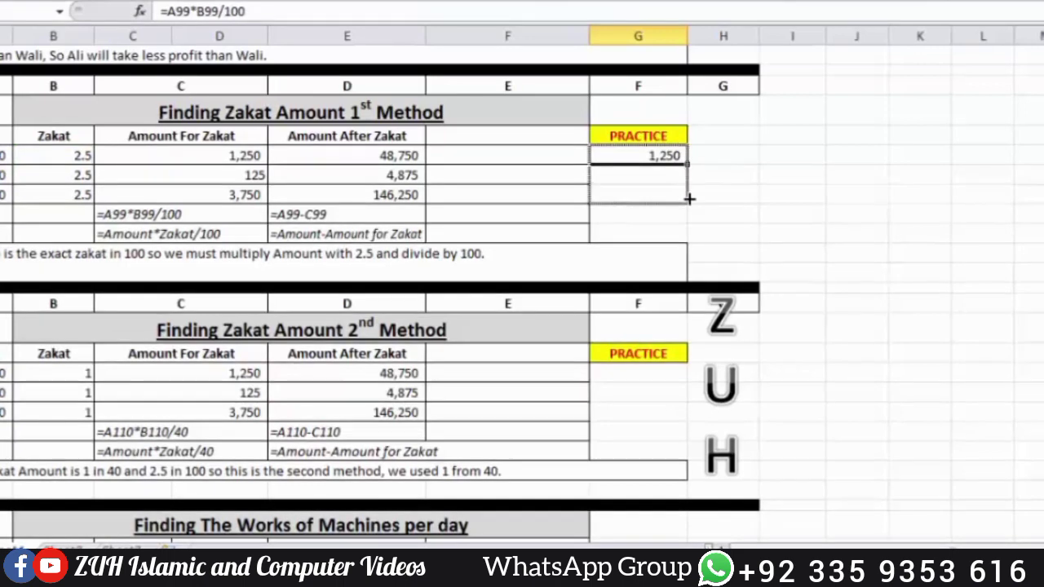
click(647, 190)
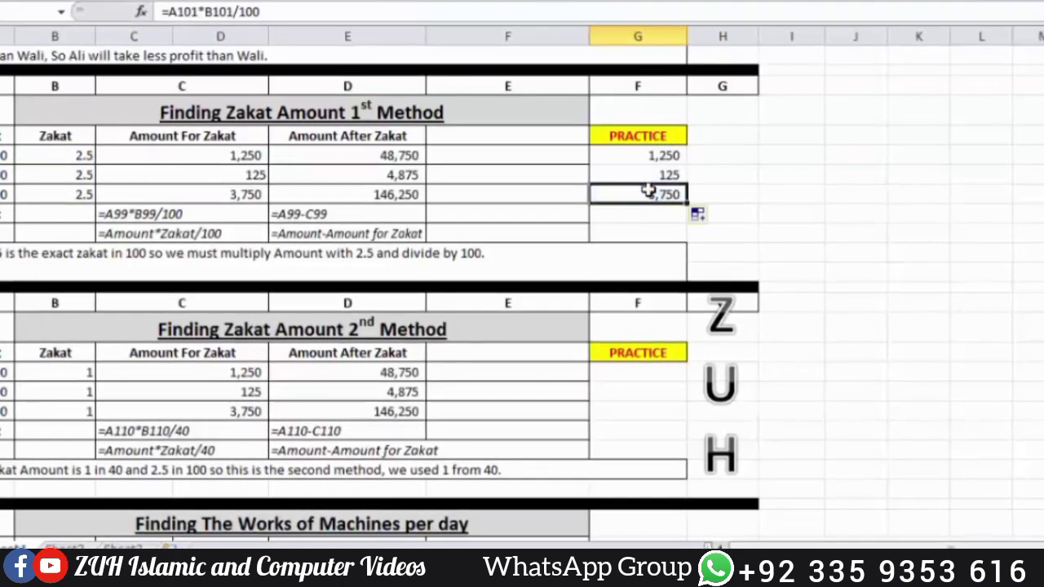
click(386, 155)
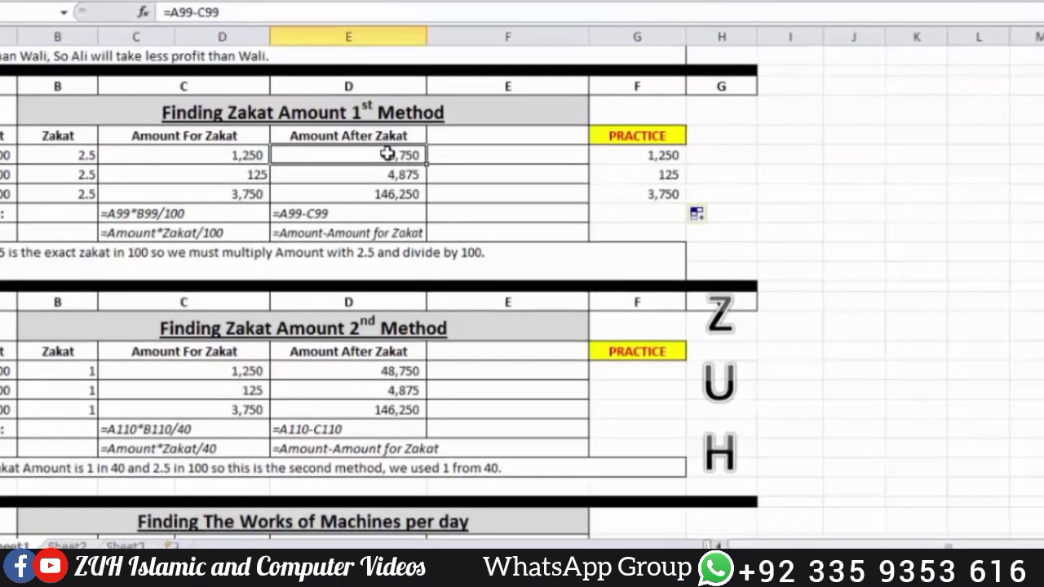
click(733, 156)
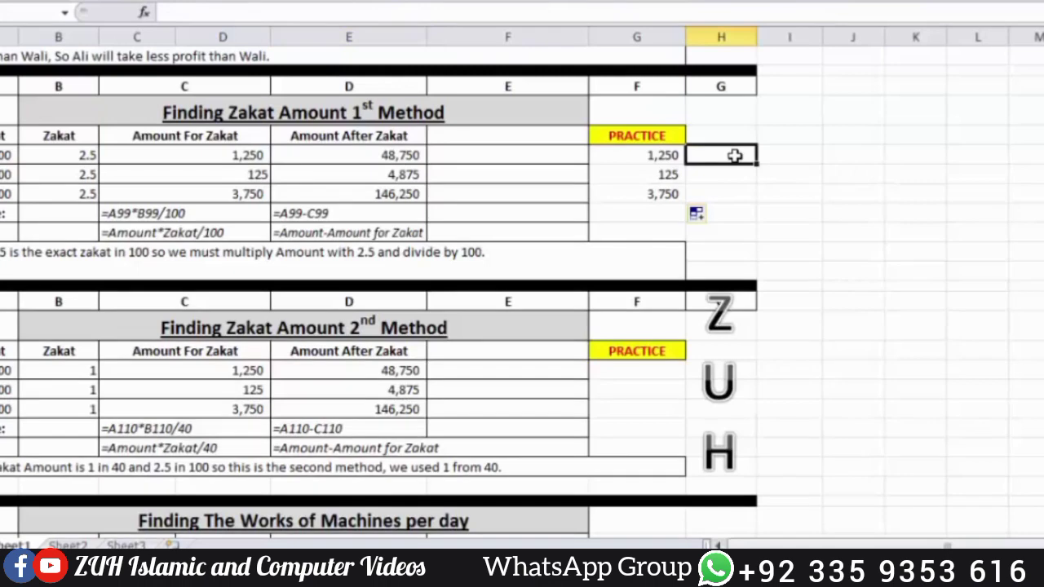
click(10, 155)
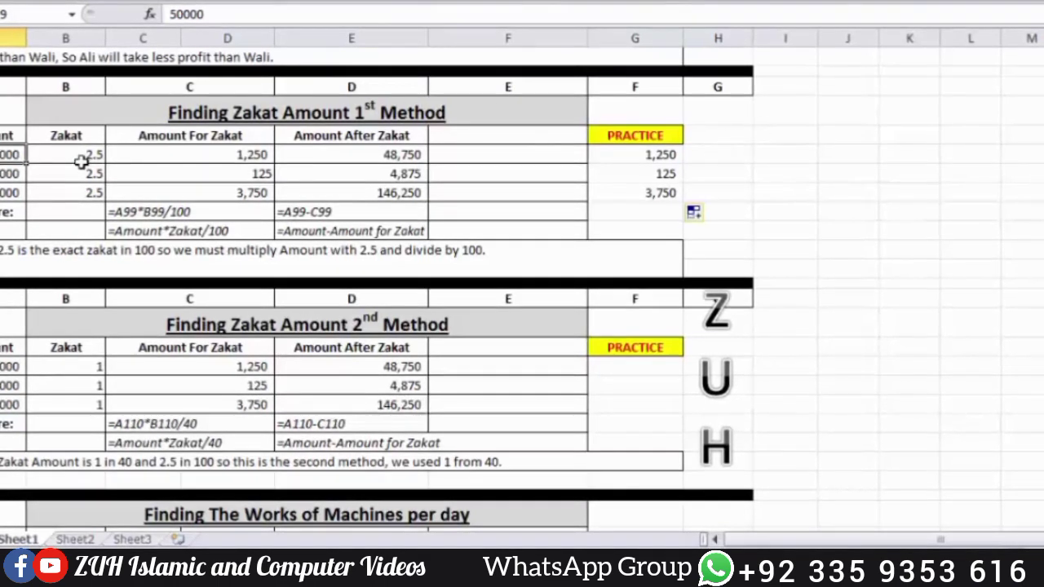
Enter =A99-C99 in H99 for 48,750 after zakat, comparing it with G99's formula
click(706, 158)
text(=)
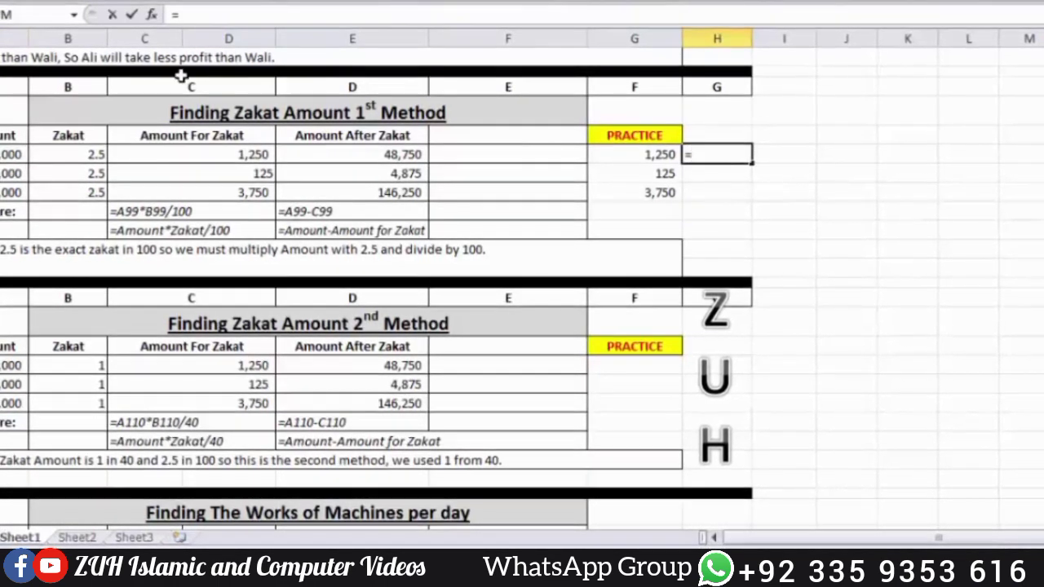
click(12, 153)
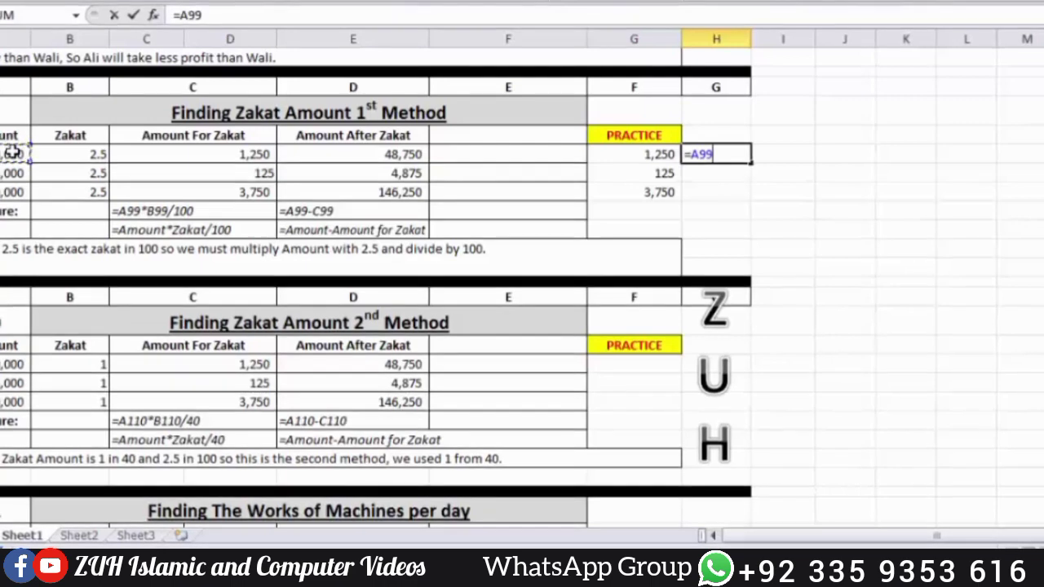
text(-)
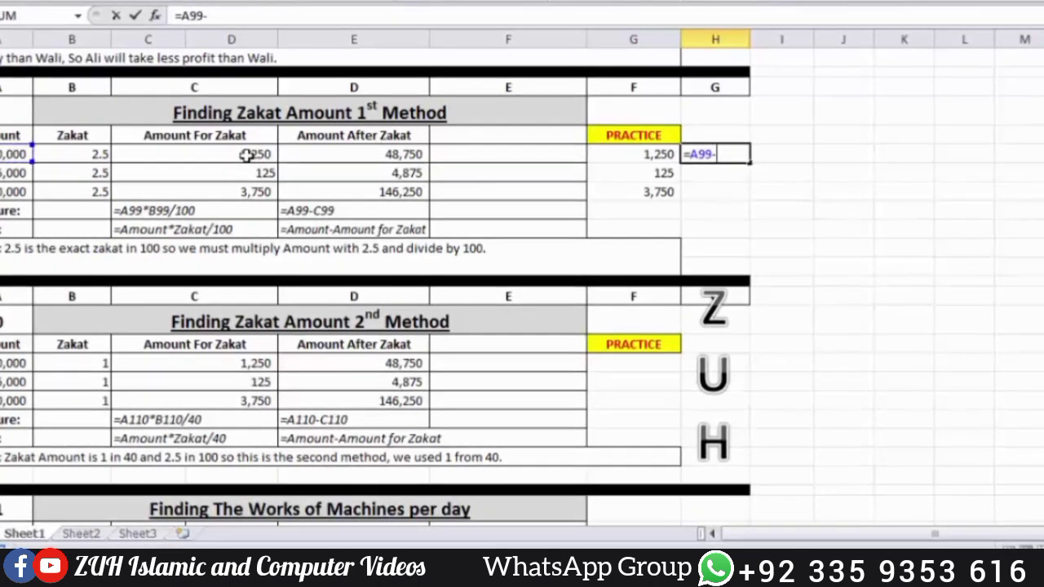
click(247, 155)
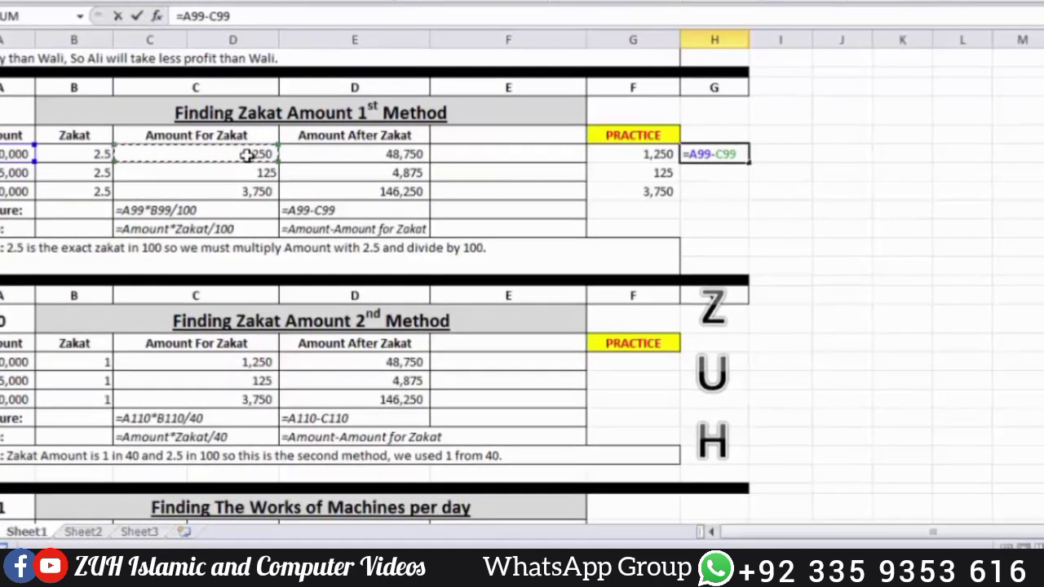
key(Return)
click(733, 154)
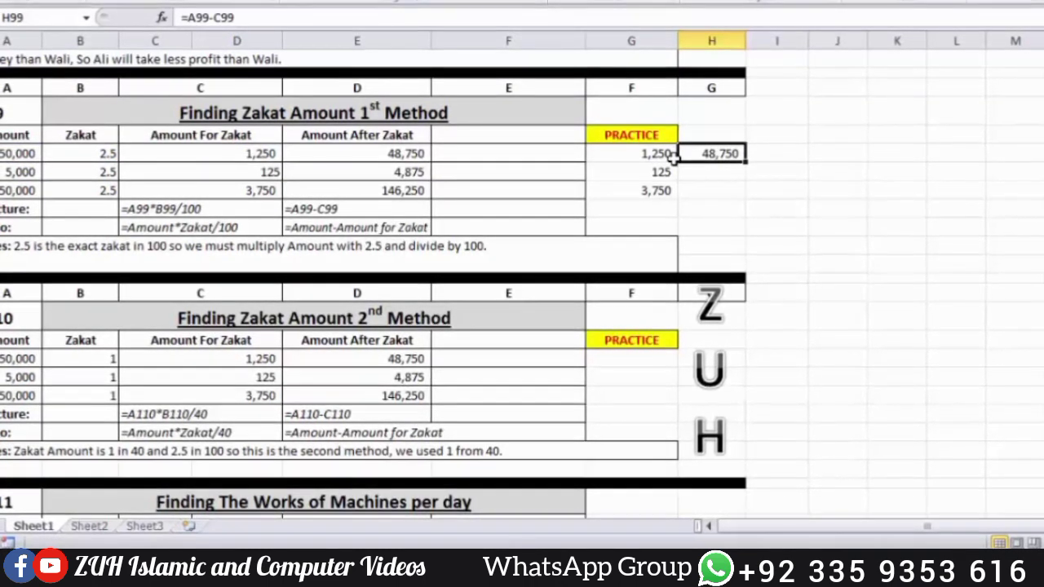
click(664, 154)
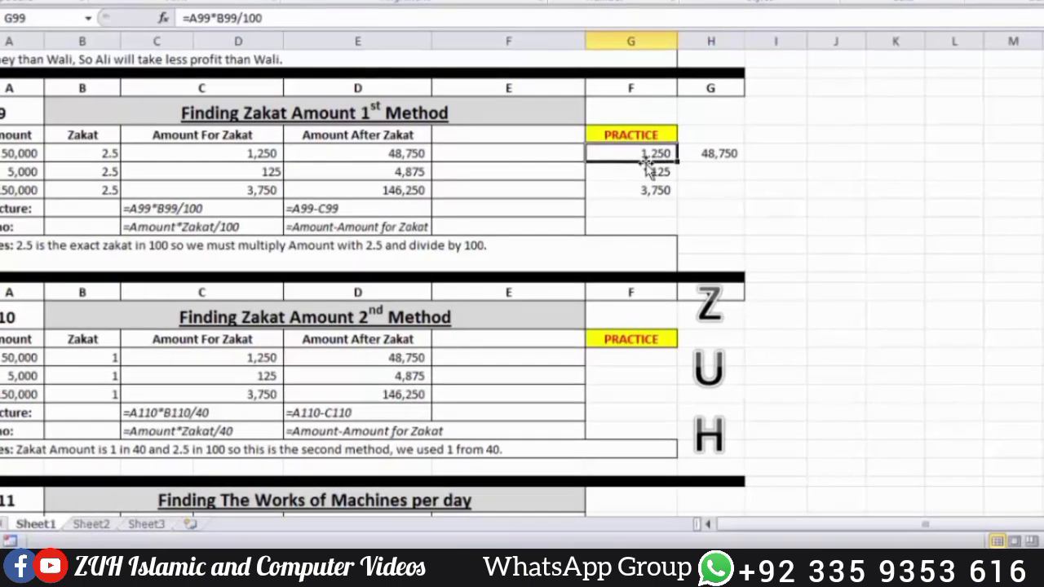
click(709, 153)
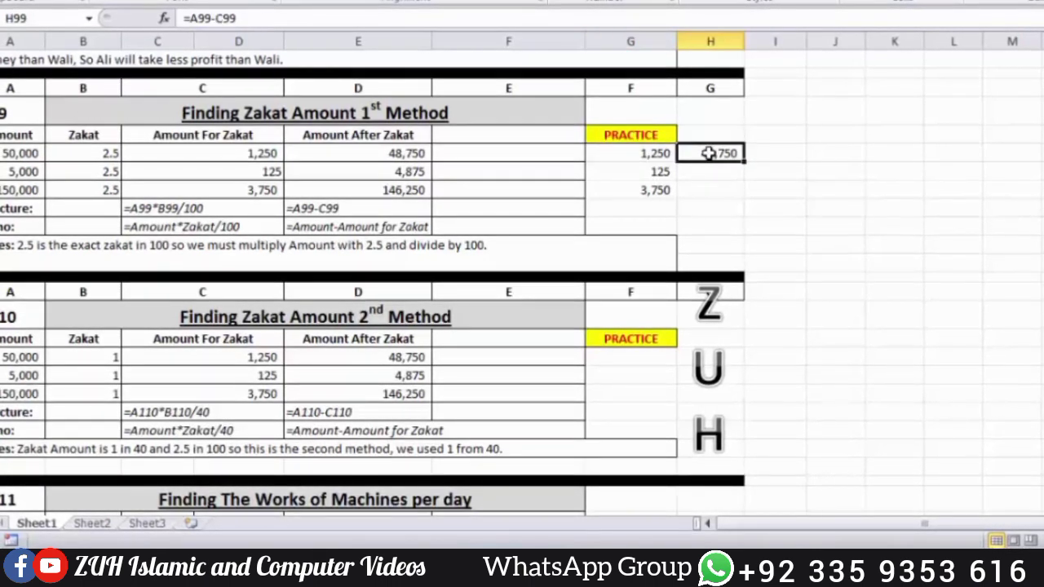
scroll(708, 153, down, 1)
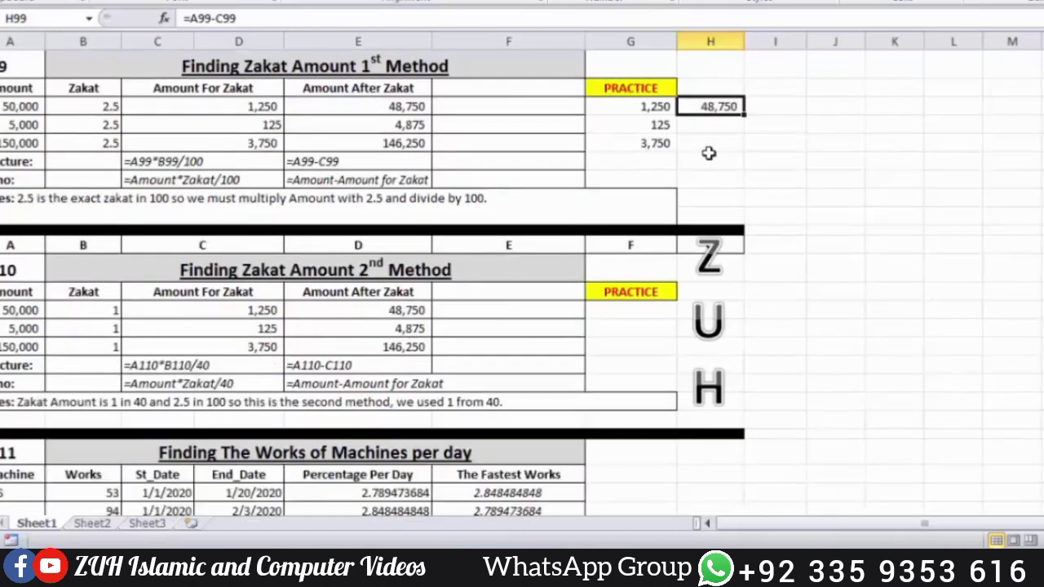
click(13, 270)
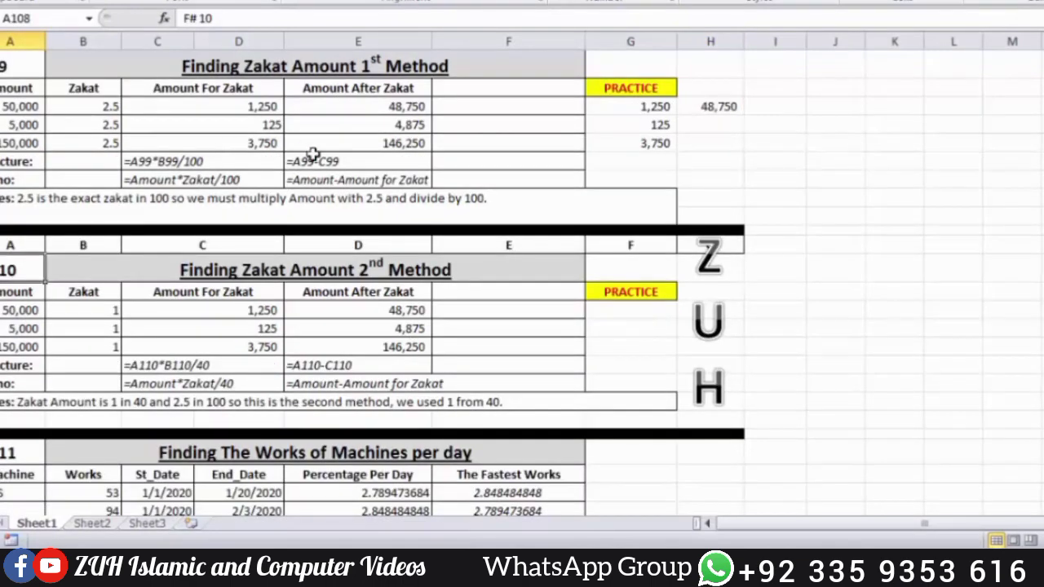
click(322, 267)
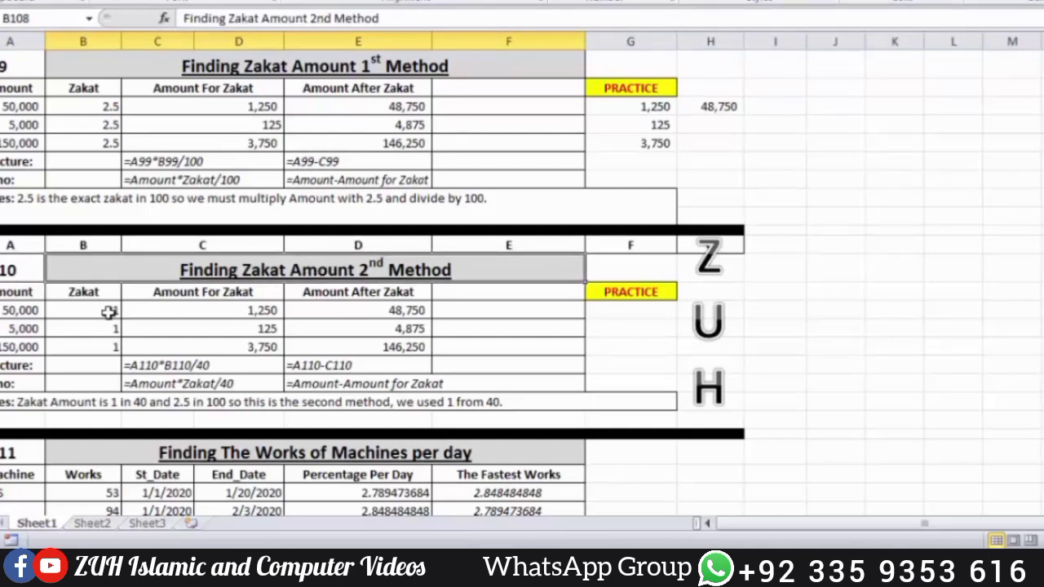
click(107, 311)
click(106, 328)
click(104, 347)
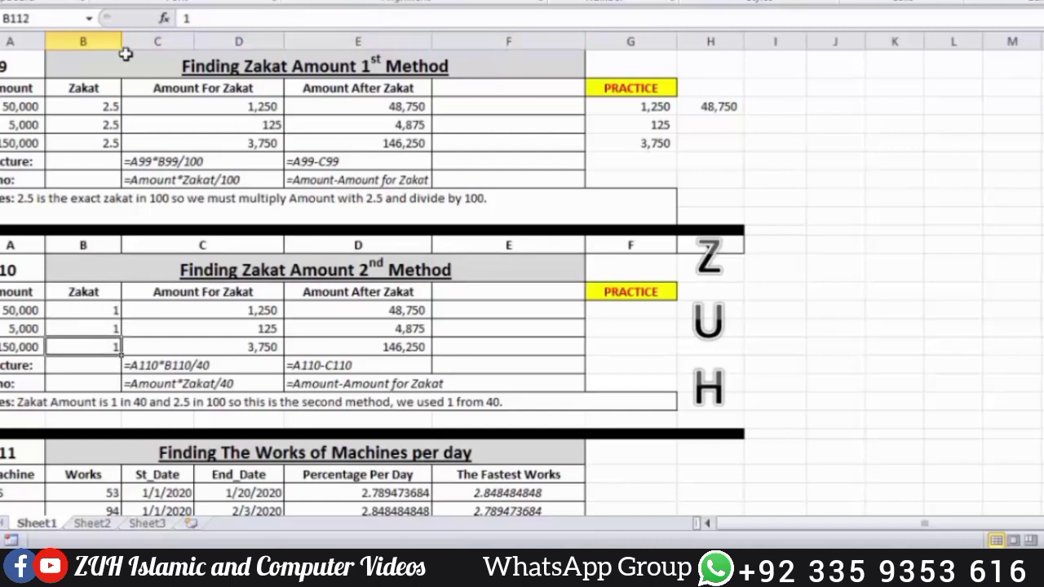
click(94, 110)
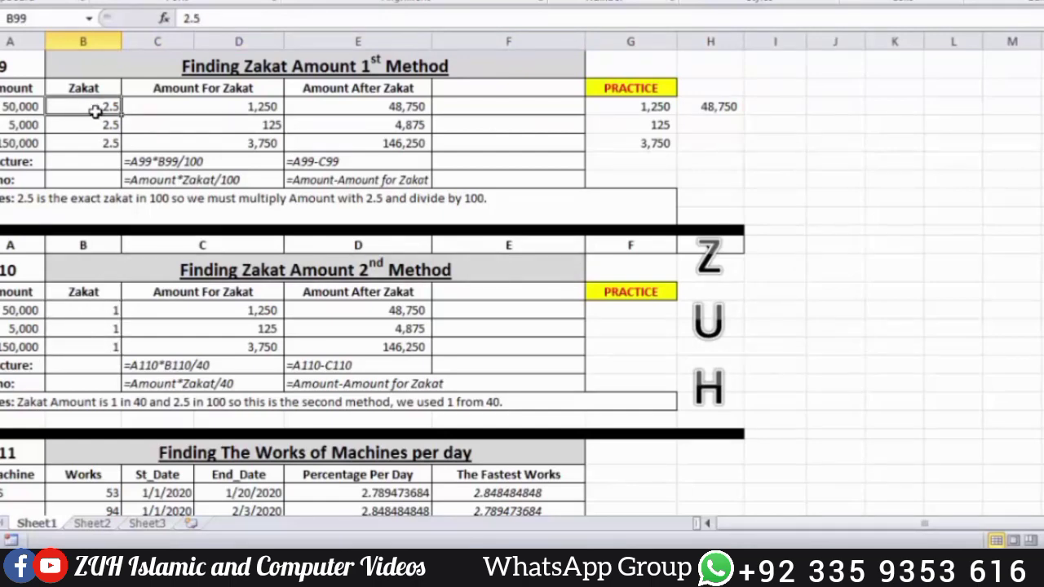
click(110, 311)
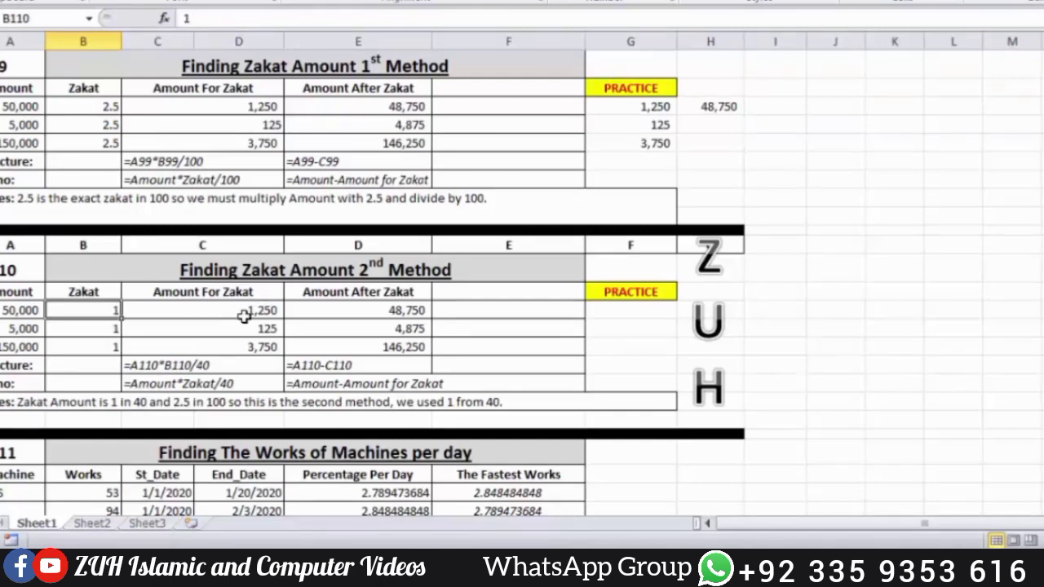
Enter =A110*B110/40 in G110 and fill it down through G112, giving 1,250, 125 and 3,750
click(650, 309)
text(=)
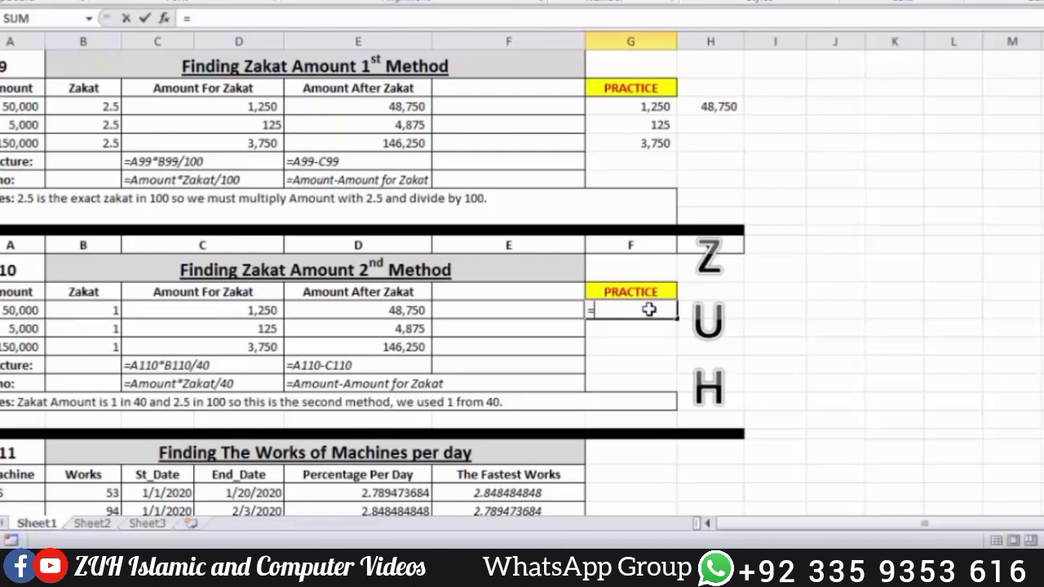
click(16, 308)
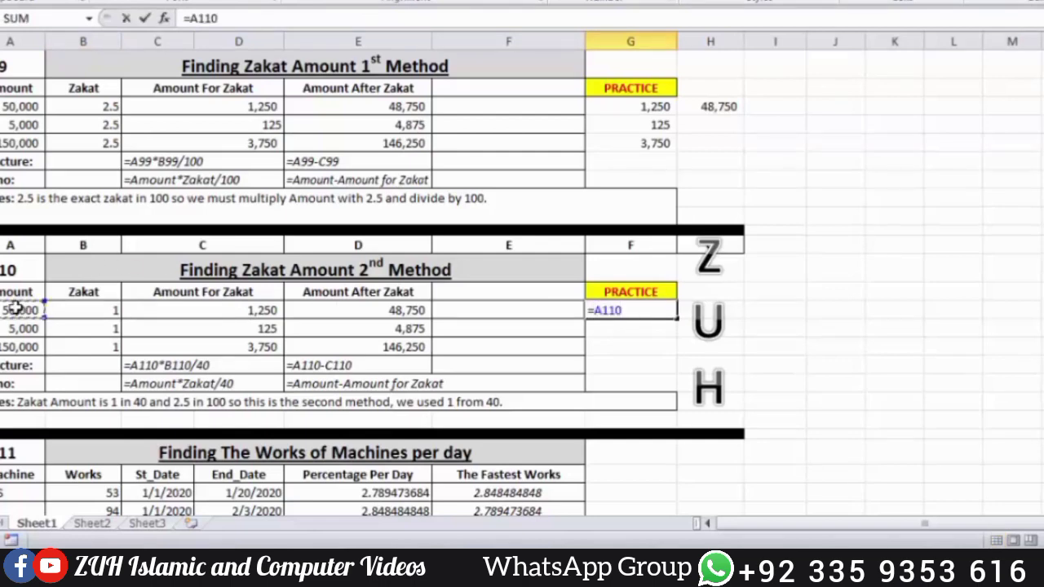
text(*)
click(70, 315)
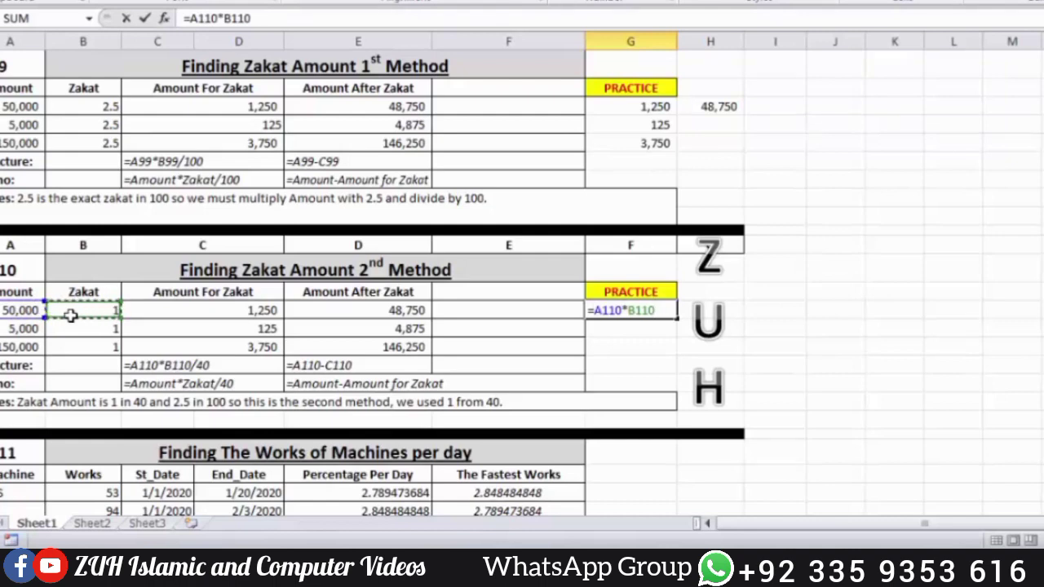
text(/4)
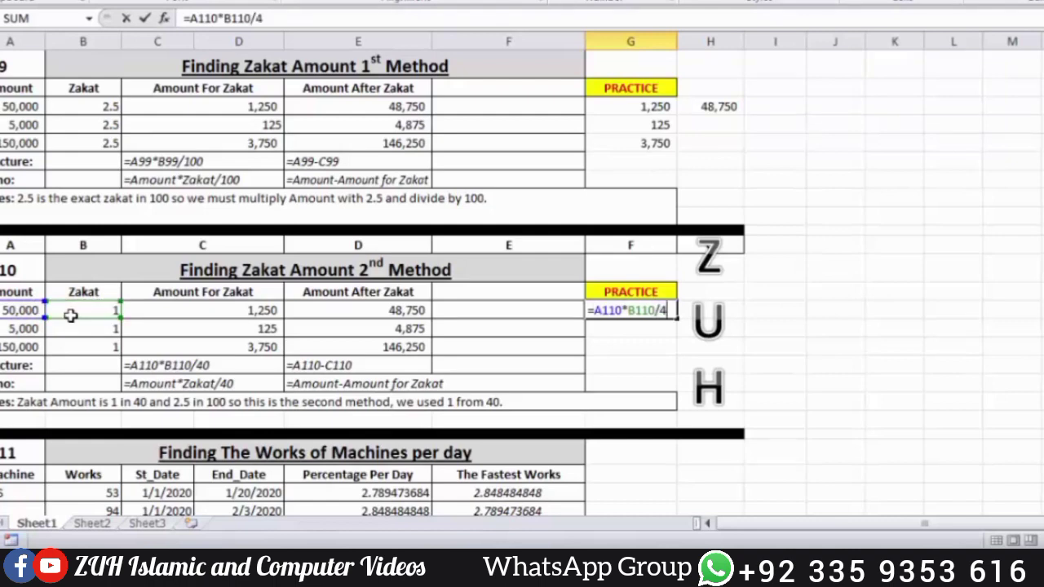
text(0)
key(Return)
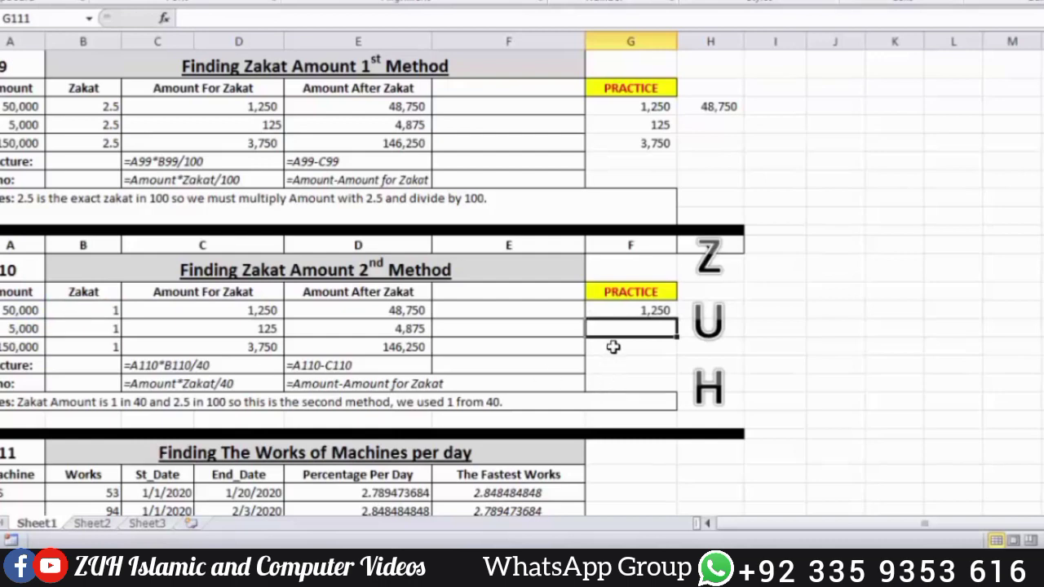
drag(633, 311, 633, 345)
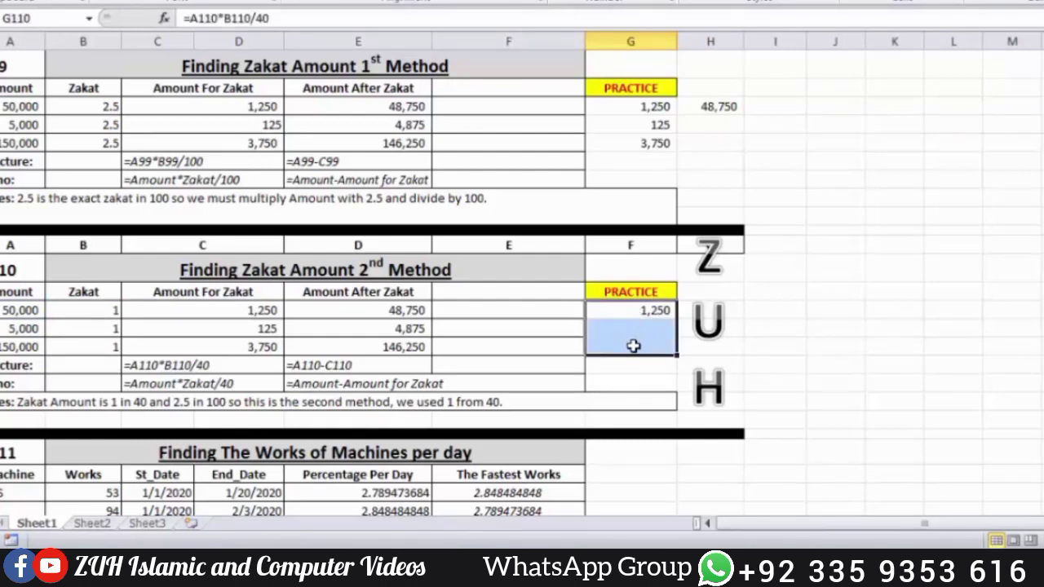
key(ctrl+d)
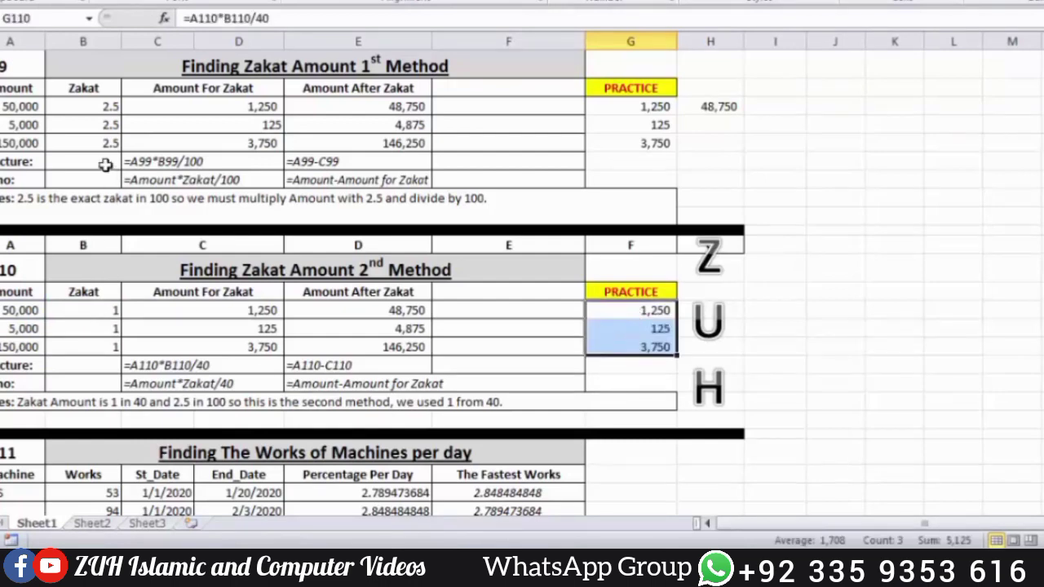
Compare the 1st method's 2.5 zakat rate with the 2nd method's rate of 1
click(103, 106)
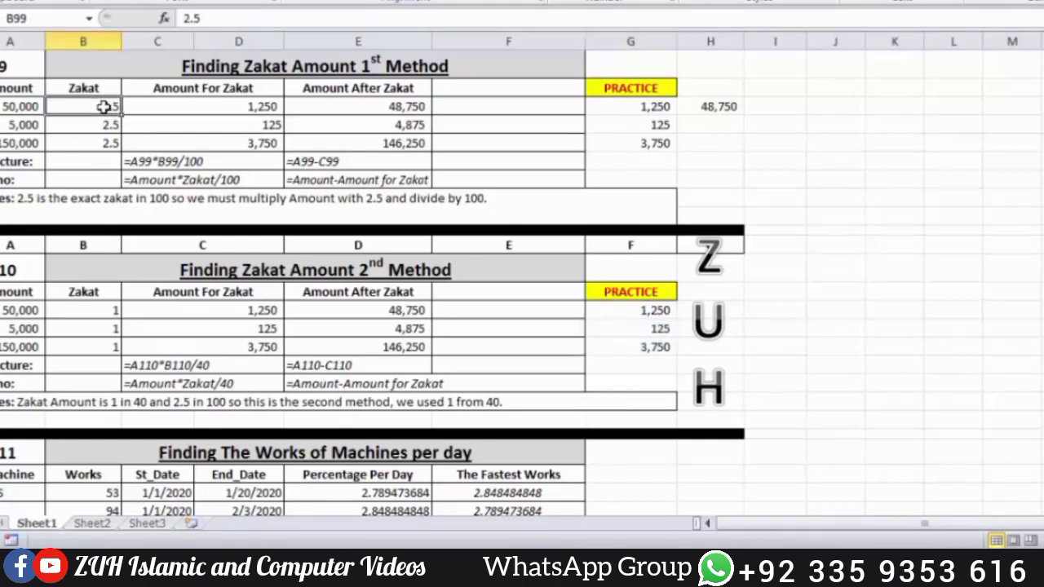
click(97, 314)
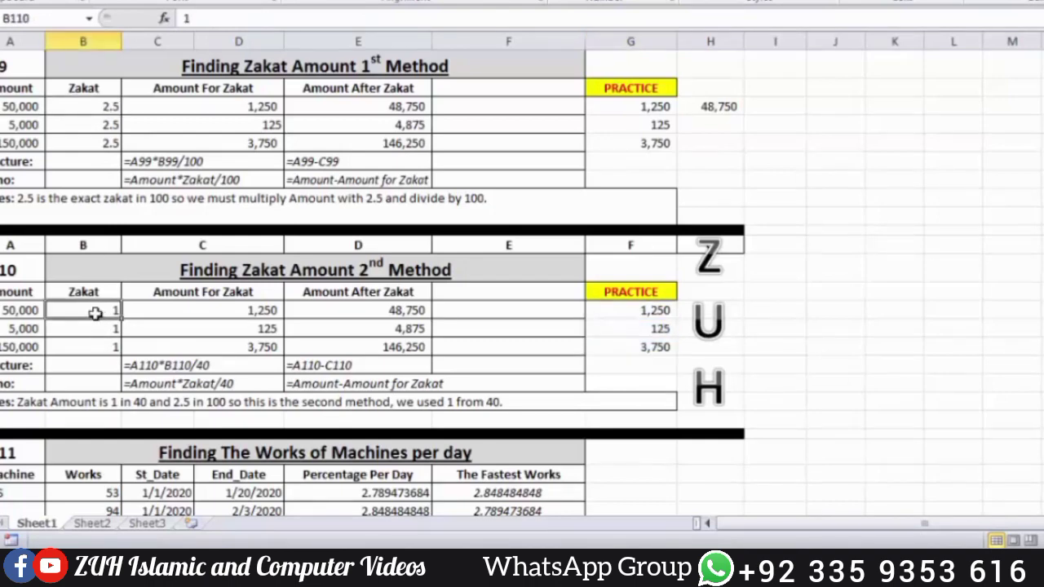
click(848, 224)
Scroll back to the top of Sheet1 and inspect the first Summation PRACTICE formula in F4
scroll(848, 224, up, 15)
scroll(848, 226, up, 4)
scroll(848, 226, up, 7)
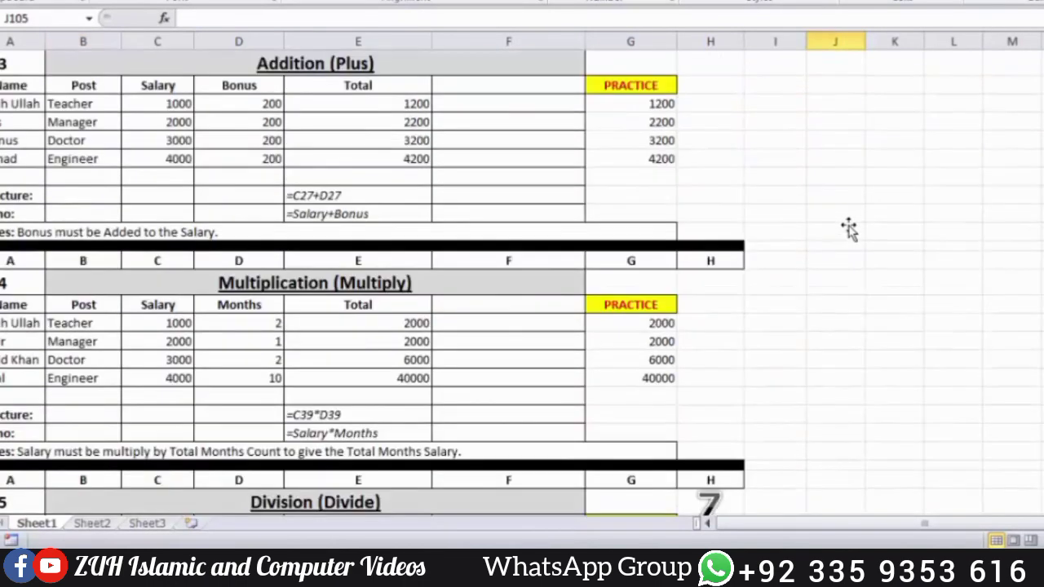
scroll(848, 229, up, 7)
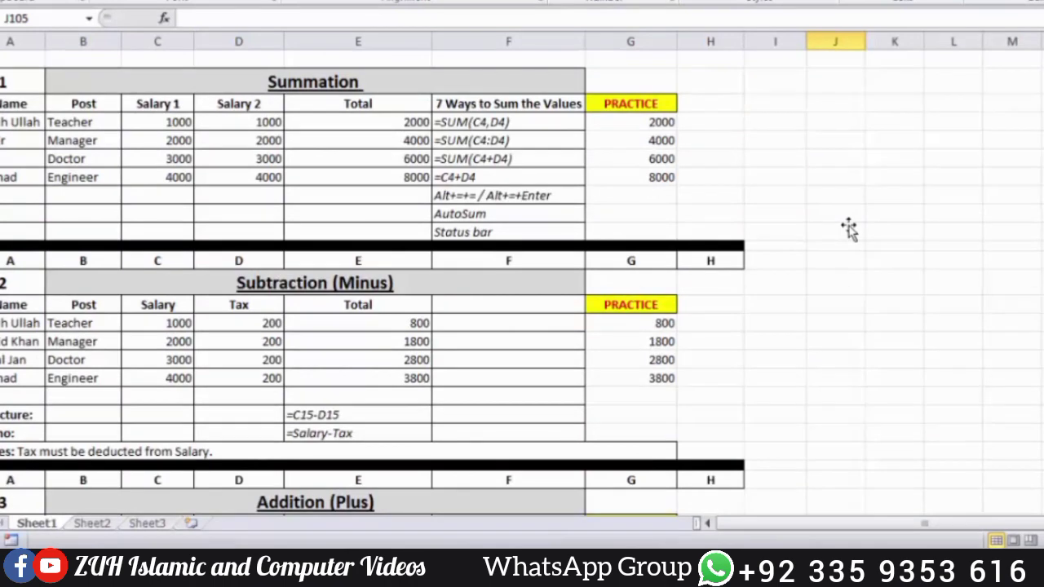
click(467, 121)
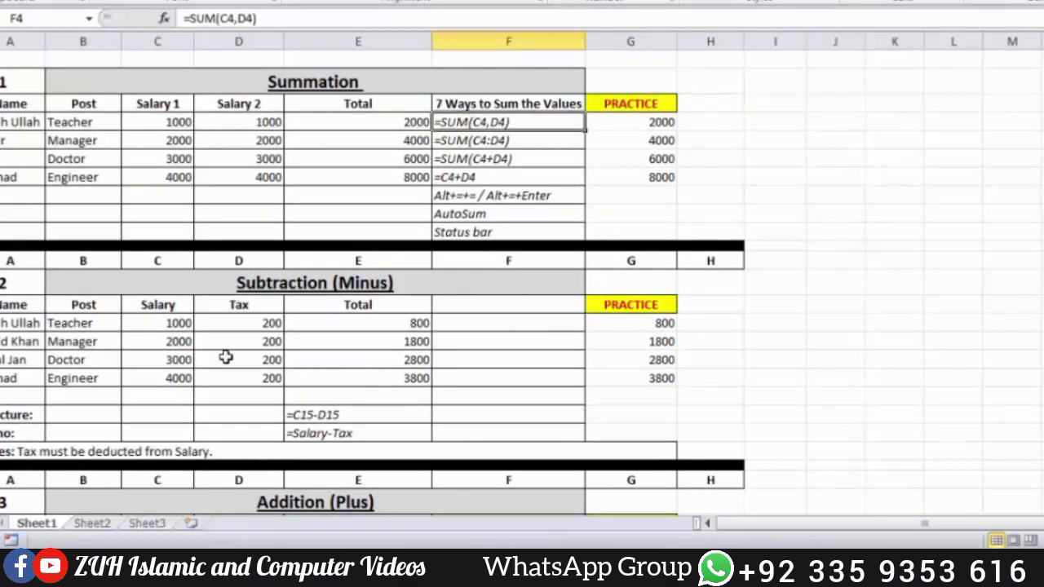
click(855, 185)
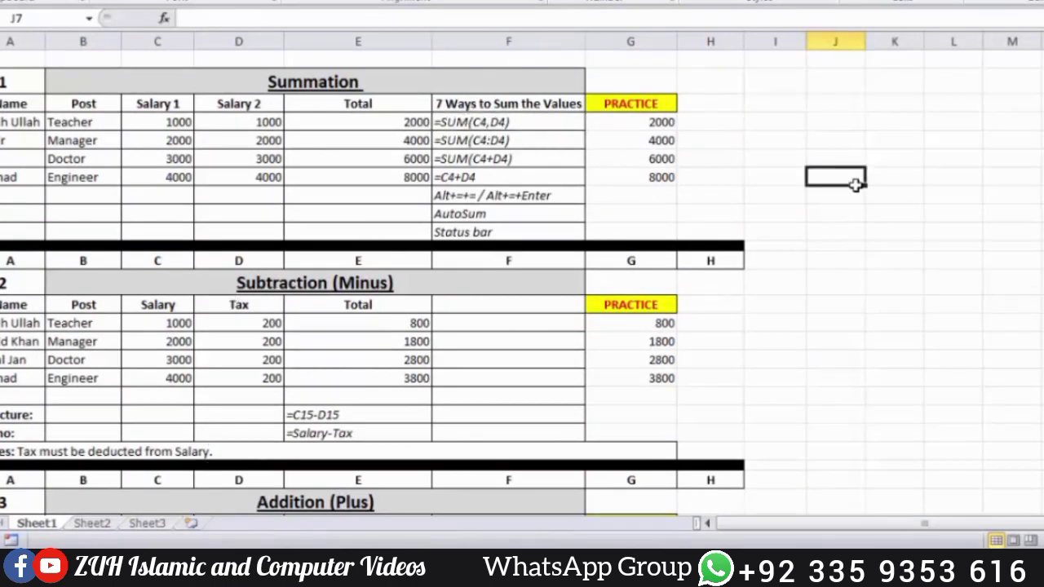